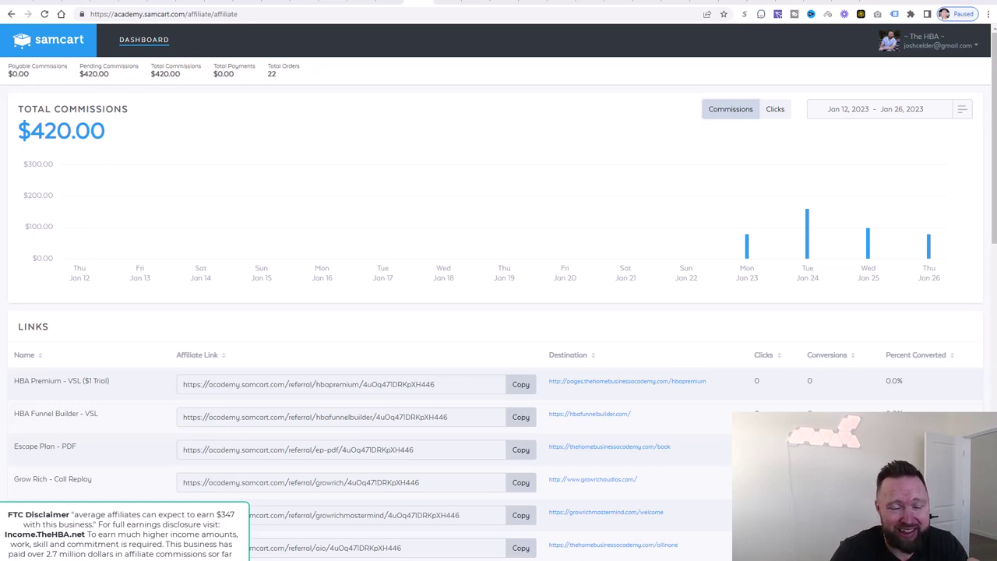
Highlight the $150.00 total earned in My Lead Gen Secret, then view Multiple Income Funnel pending commissions
mouse_move(758, 257)
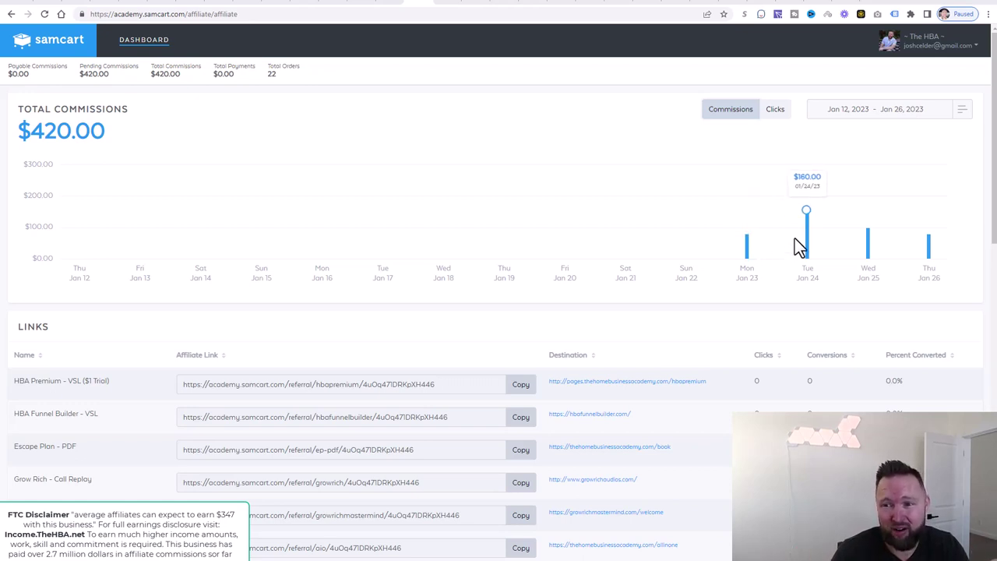
mouse_move(864, 238)
mouse_move(928, 246)
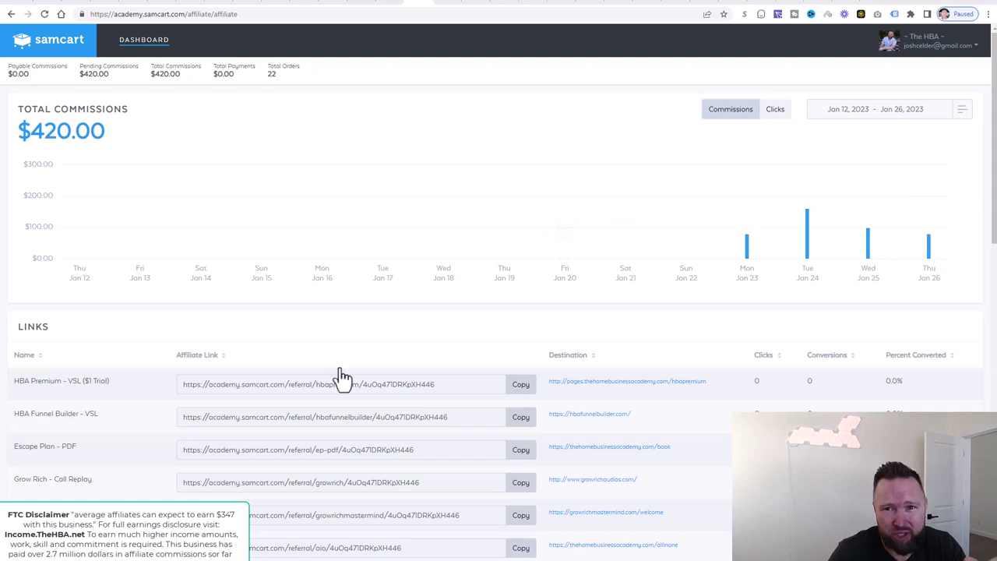
left_click(454, 4)
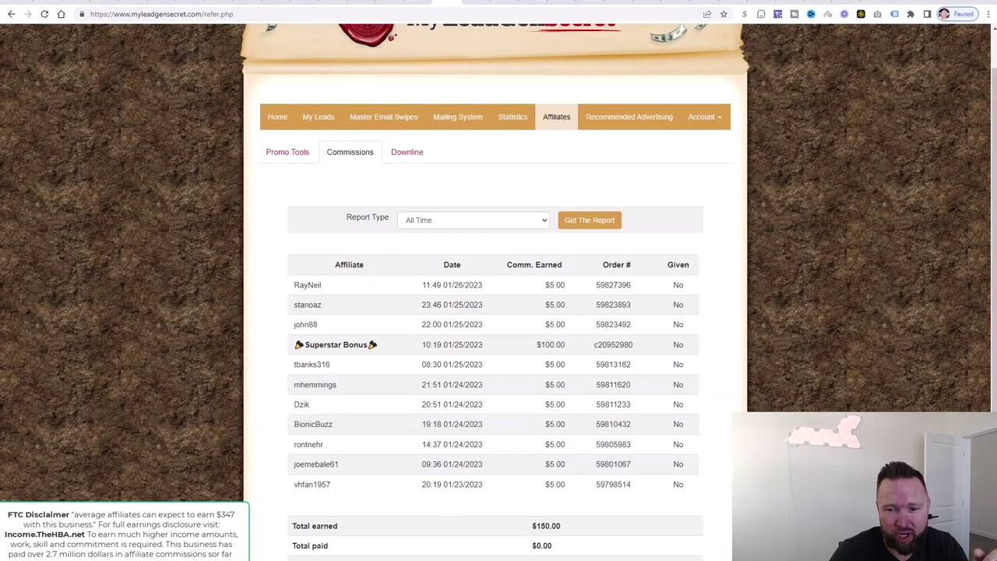
left_click_drag(579, 538, 532, 532)
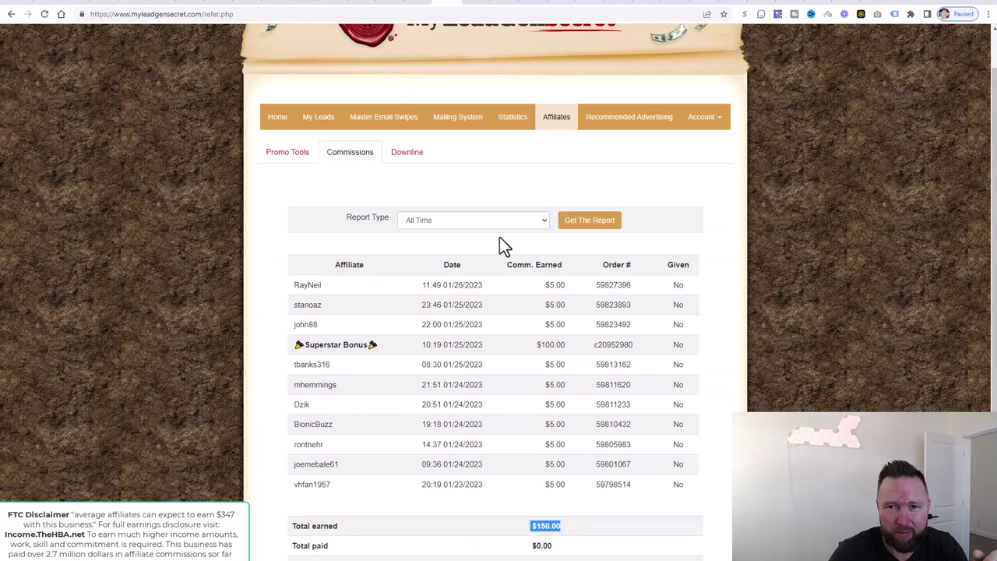
left_click(473, 6)
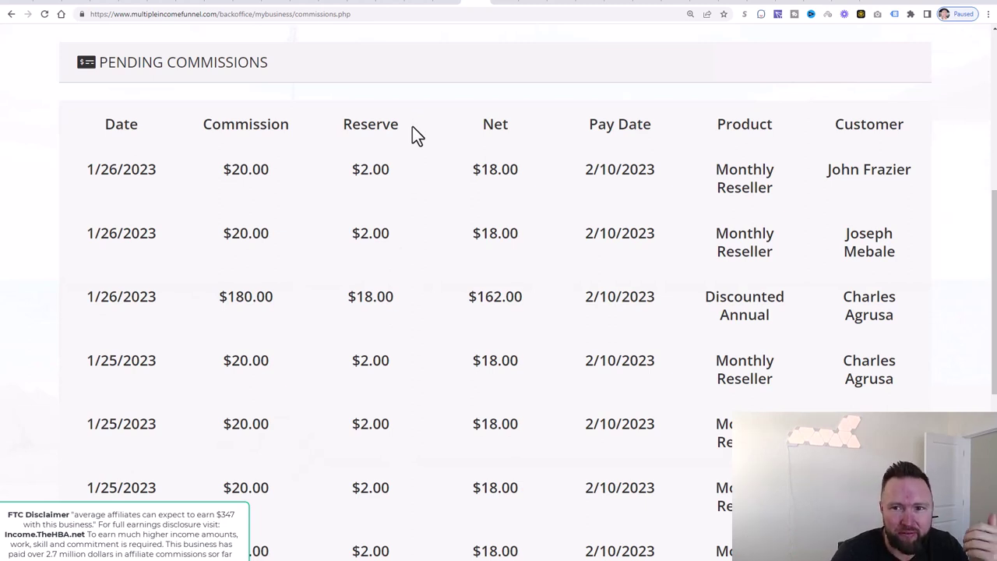
Go to youtube.com in a new tab and reload the YouTube home page
left_click(876, 3)
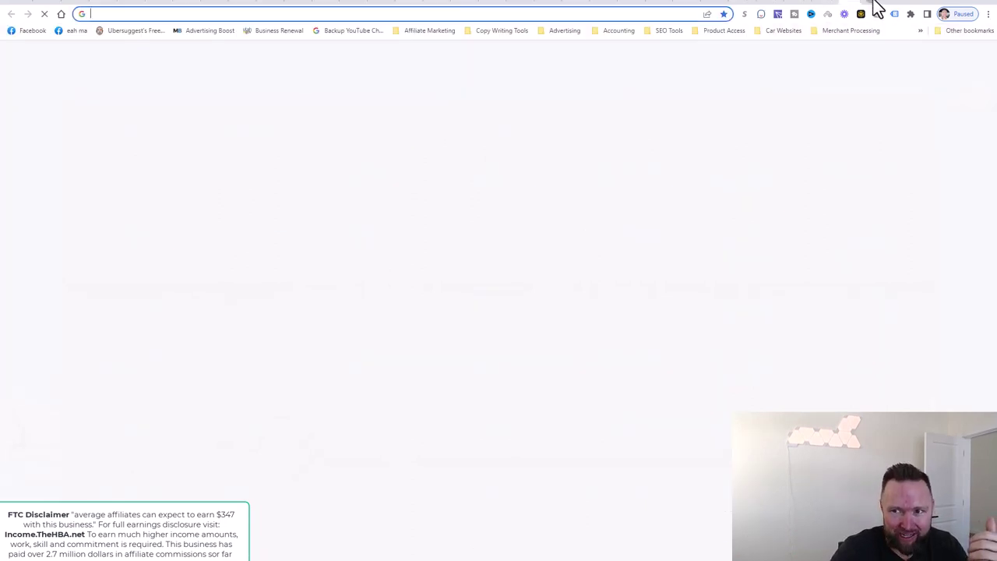
type("you")
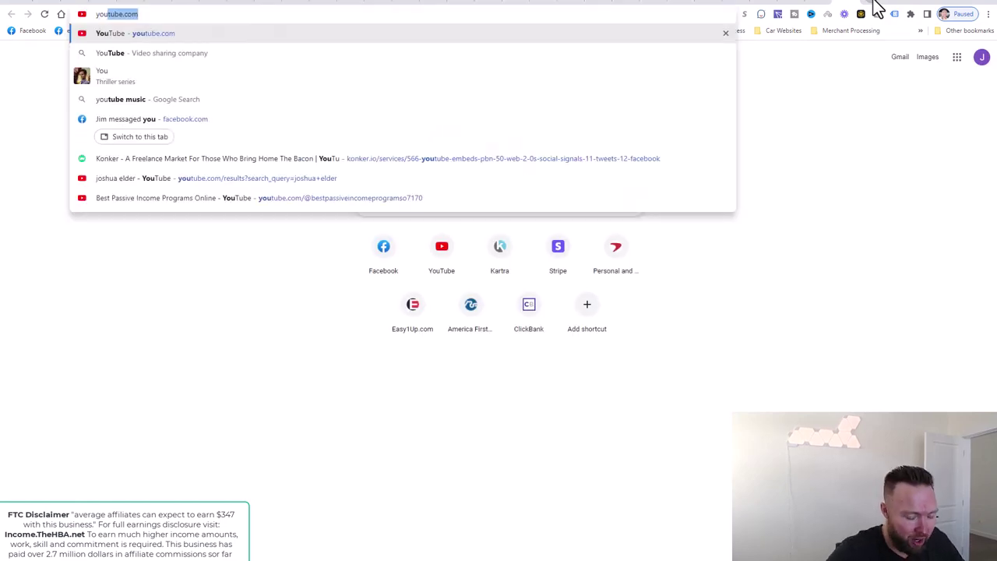
key("Return")
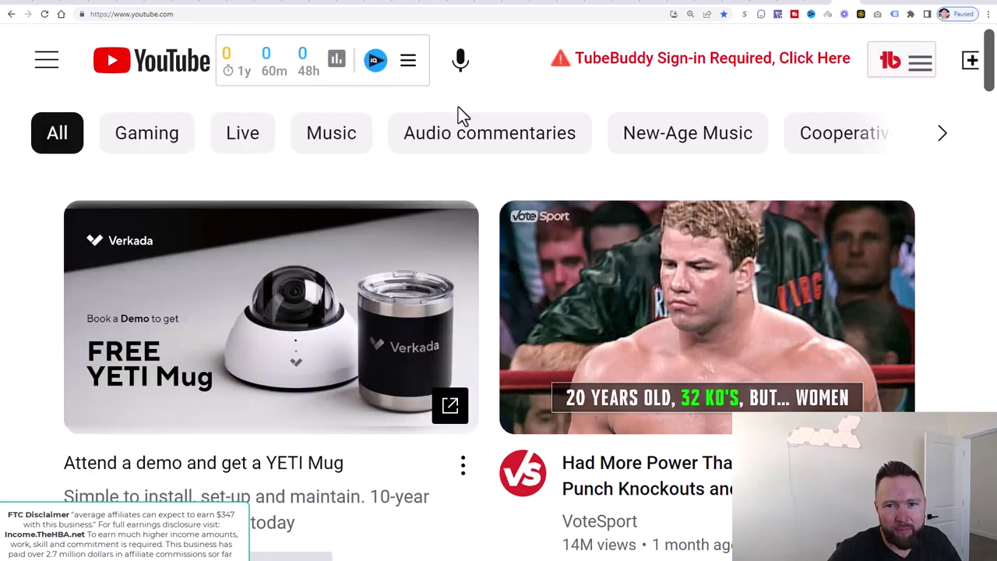
left_click(173, 71)
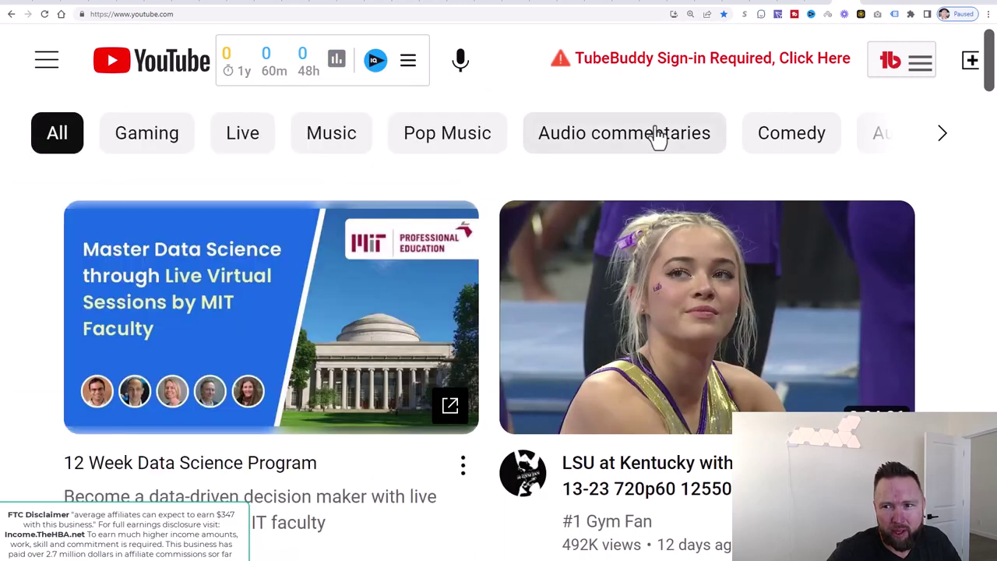
Search Google for the presenter's YouTube channel
left_click(452, 17)
type("jos")
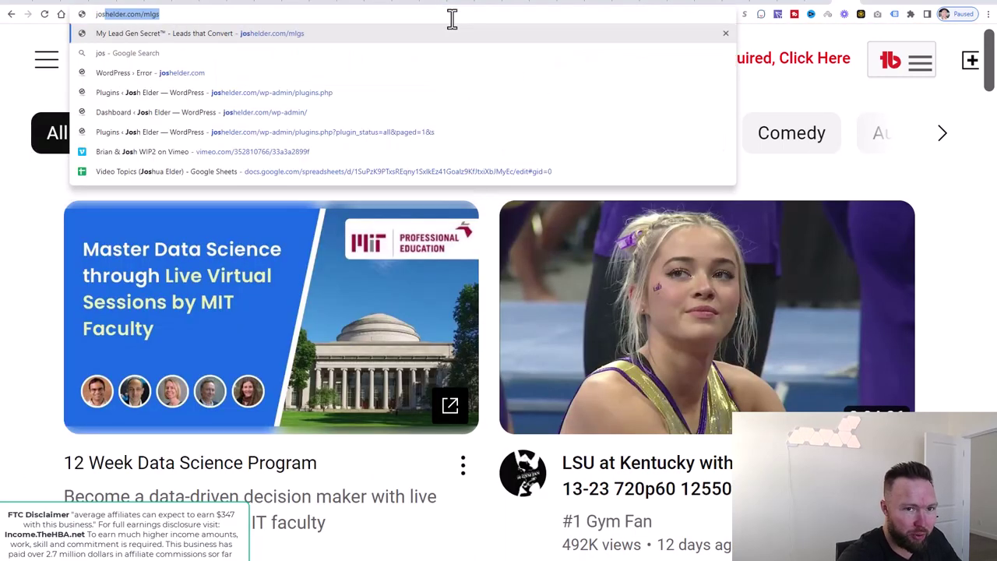
type("hua el")
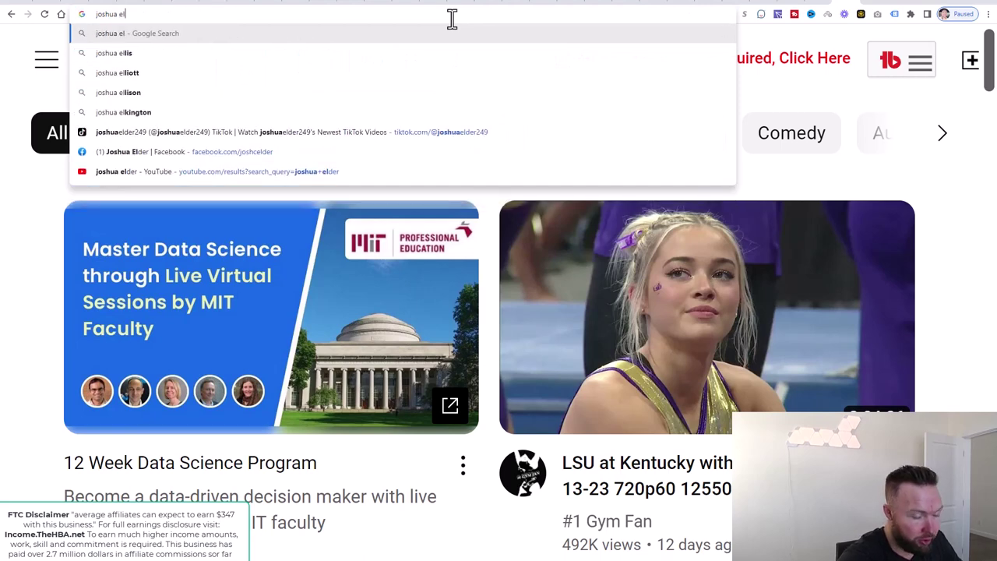
type("der youtu")
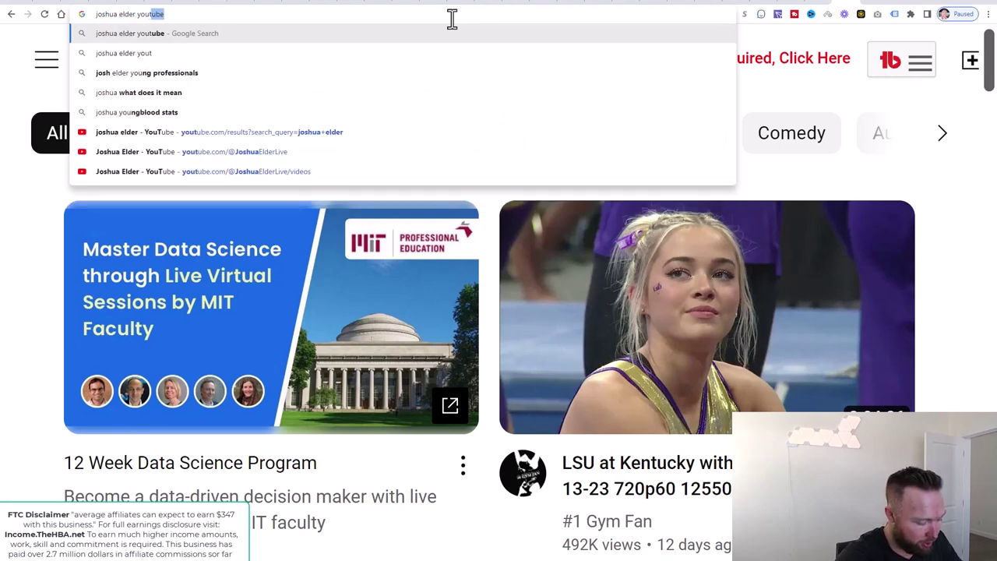
type("be")
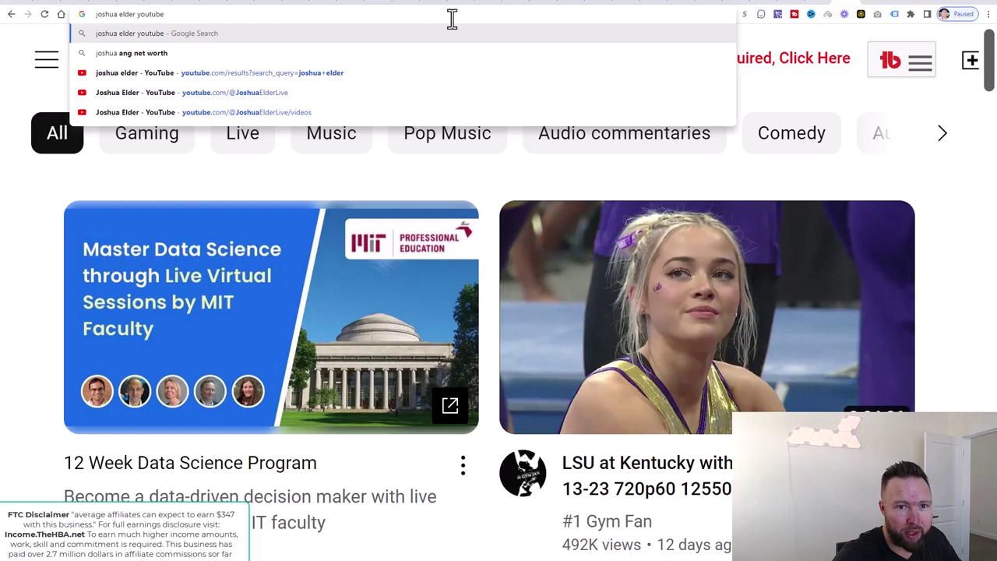
key("Return")
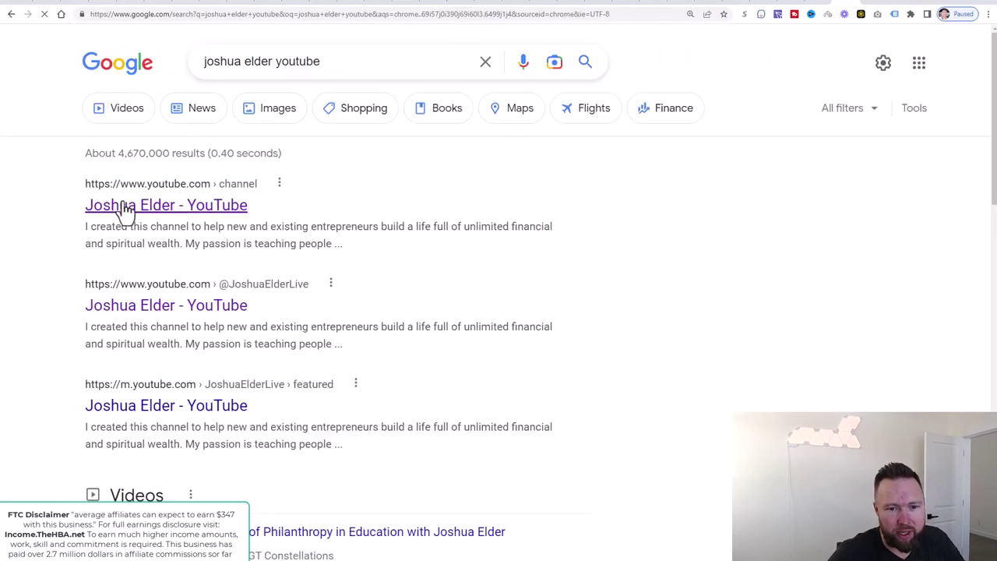
Open the presenter's channel, go to Playlists, and start 'Zero To 10k Per Month (YT Videos)'
left_click(165, 314)
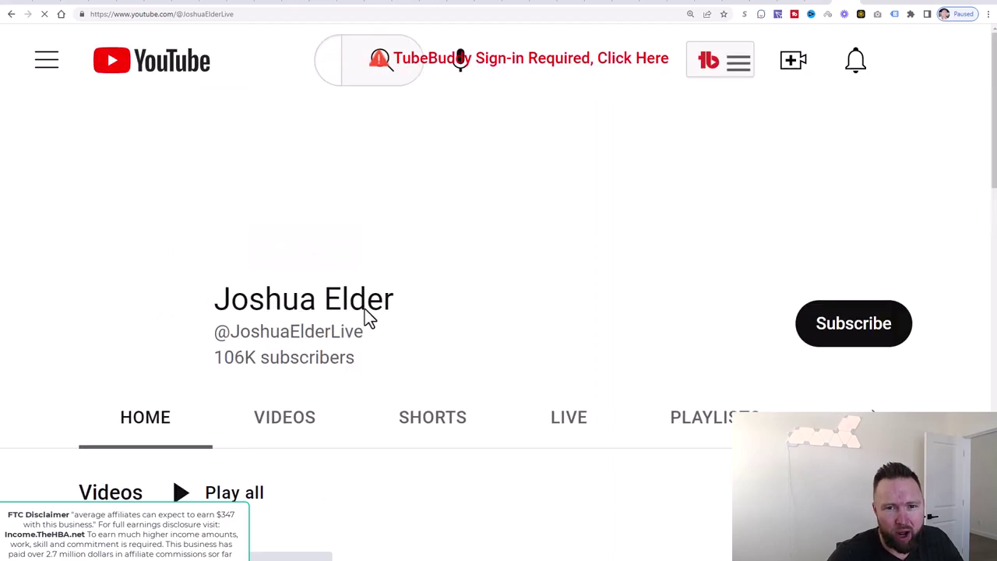
scroll(366, 309, "down", 2)
scroll(366, 310, "down", 5)
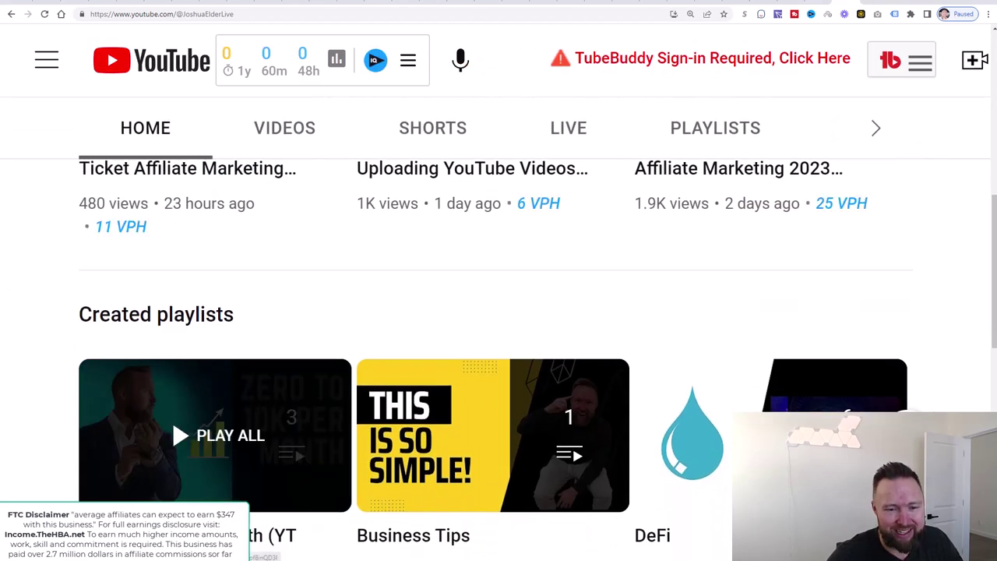
scroll(212, 489, "down", 1)
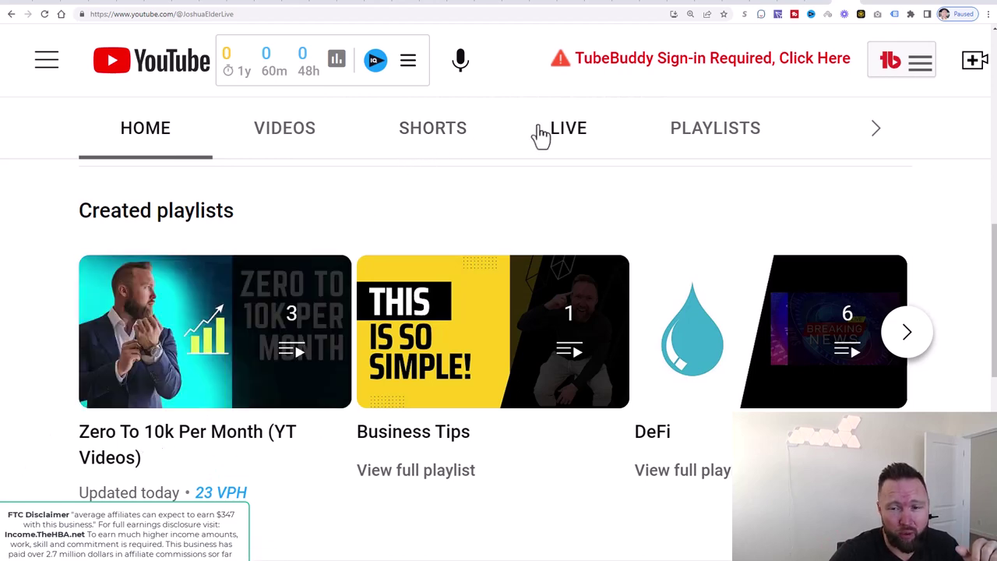
left_click(686, 134)
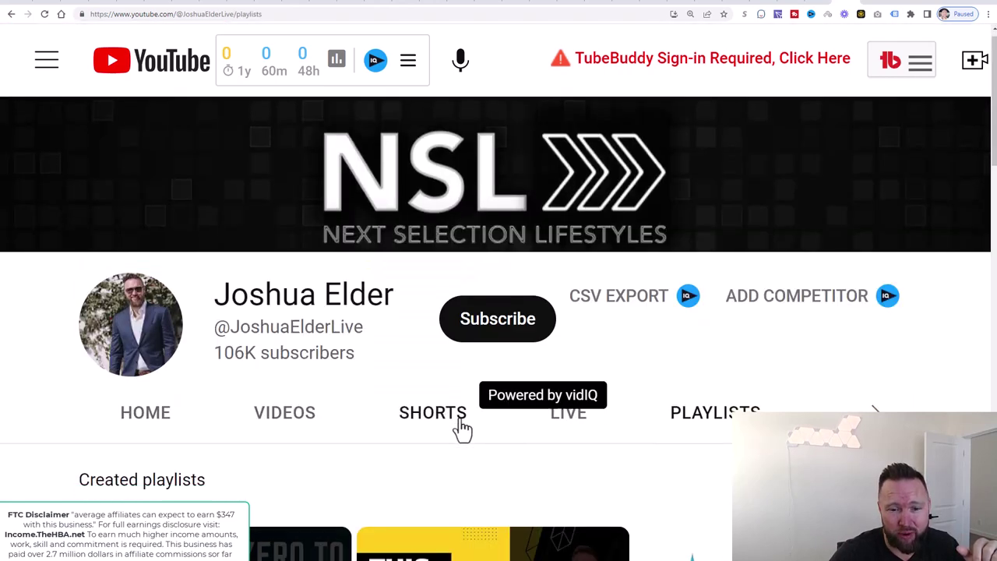
scroll(436, 424, "down", 4)
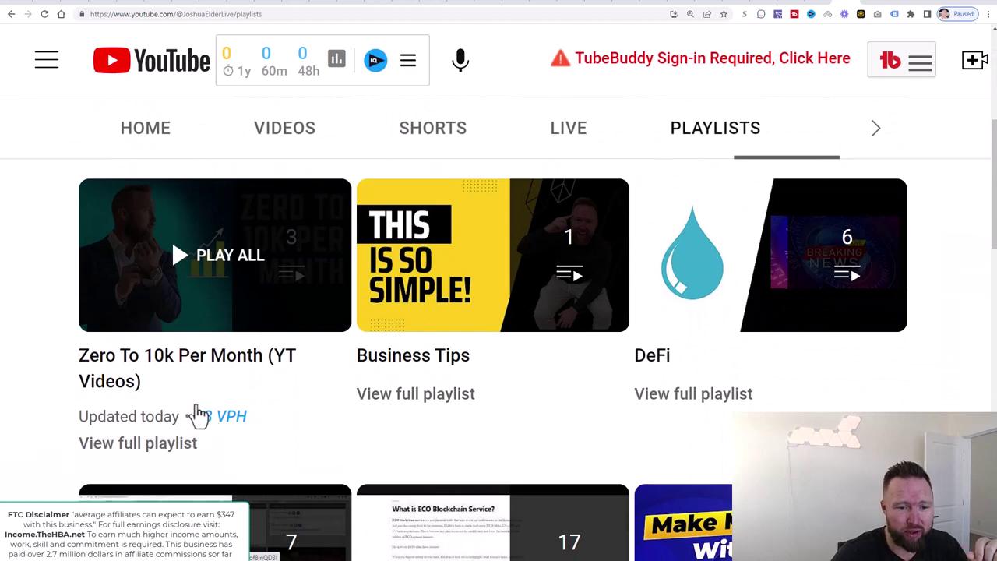
left_click(182, 305)
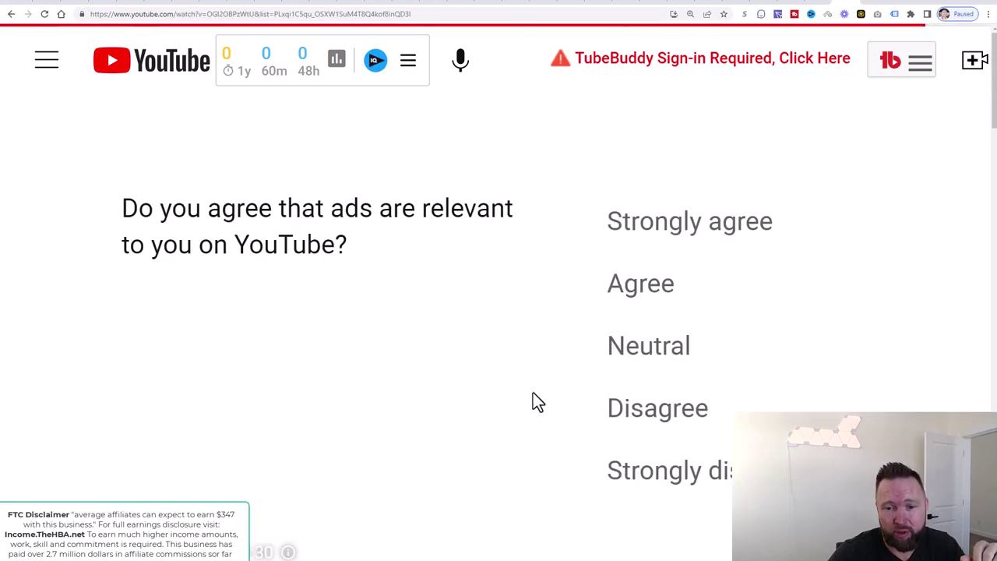
Skip the ad and let the first playlist video play
scroll(719, 420, "down", 3)
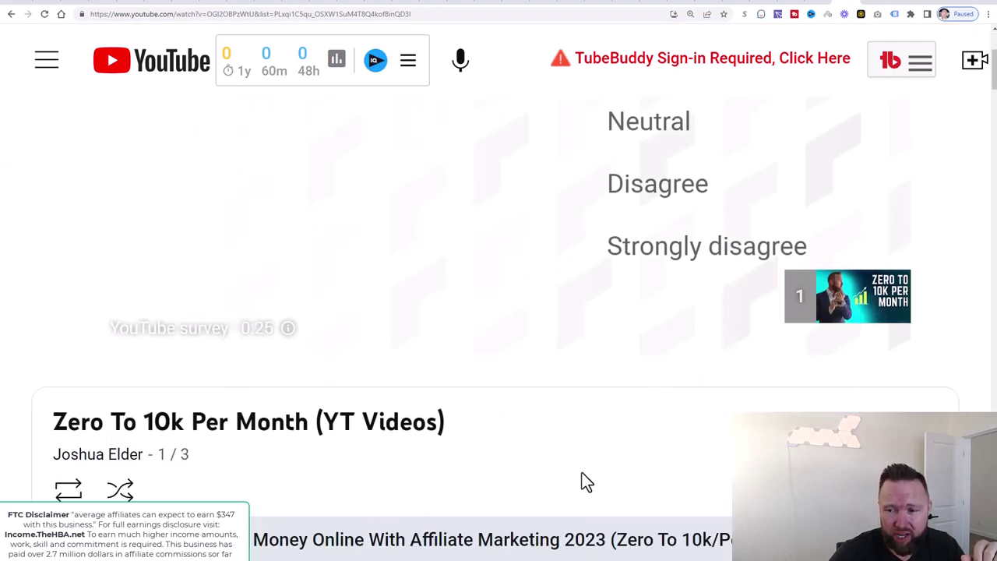
left_click(830, 315)
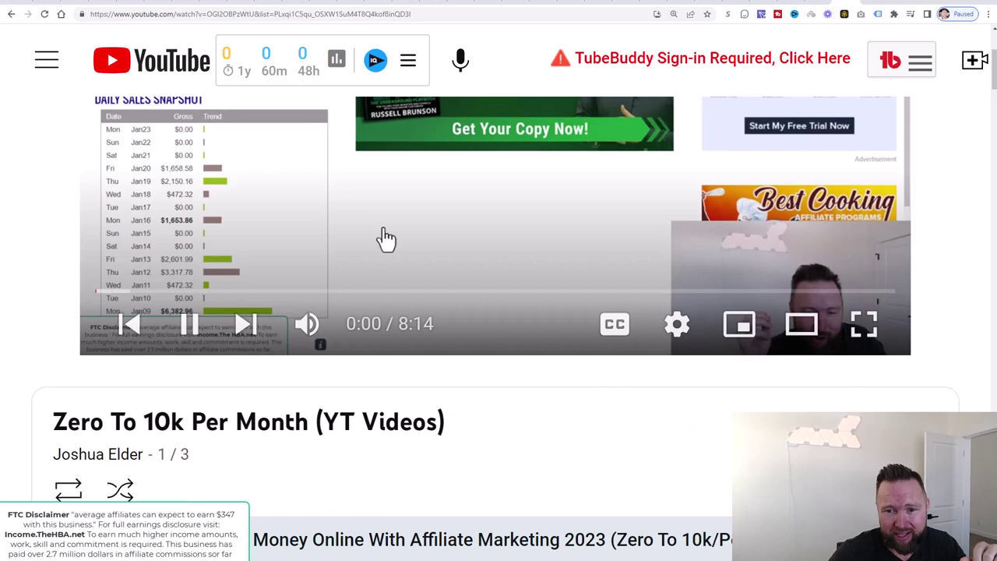
scroll(386, 234, "up", 2)
scroll(387, 276, "down", 5)
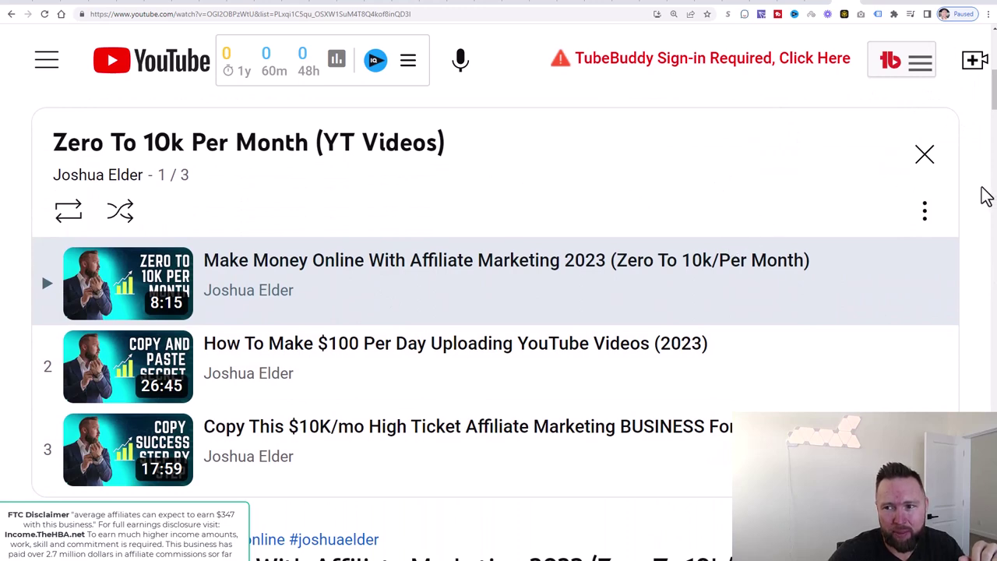
scroll(963, 191, "up", 3)
scroll(693, 284, "down", 3)
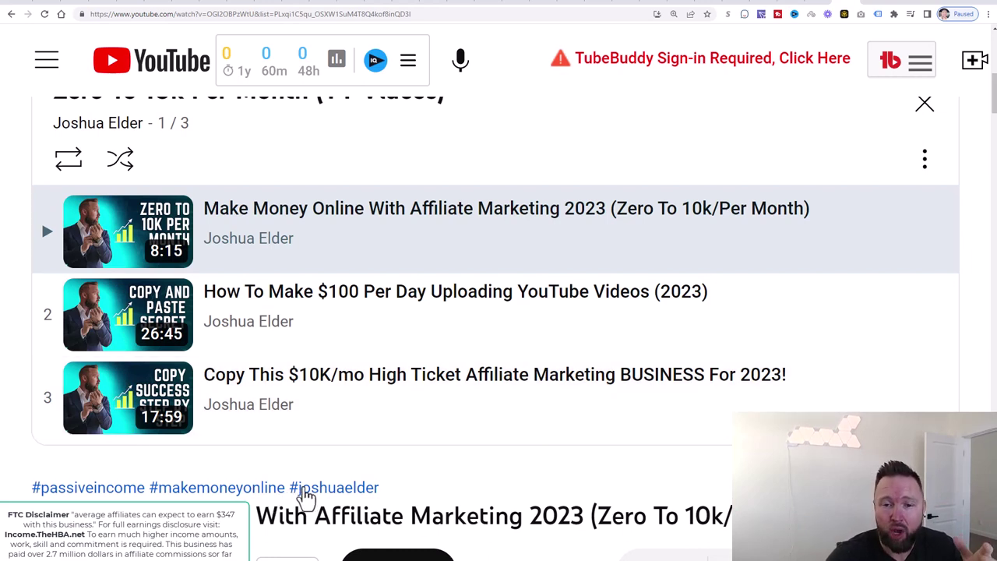
Pause the video and return to the My Lead Gen Secret commissions report
scroll(319, 498, "up", 2)
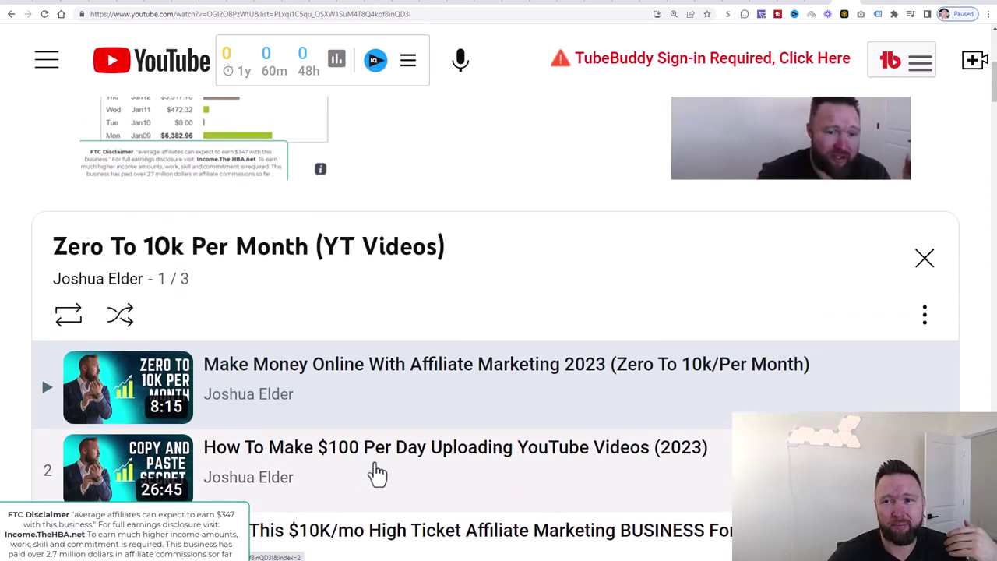
mouse_move(421, 127)
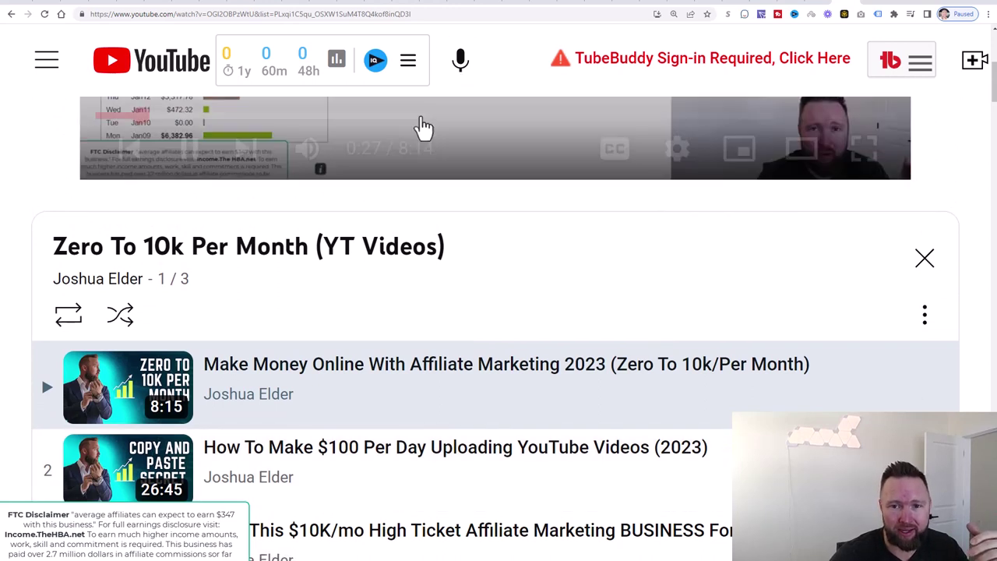
left_click(189, 153)
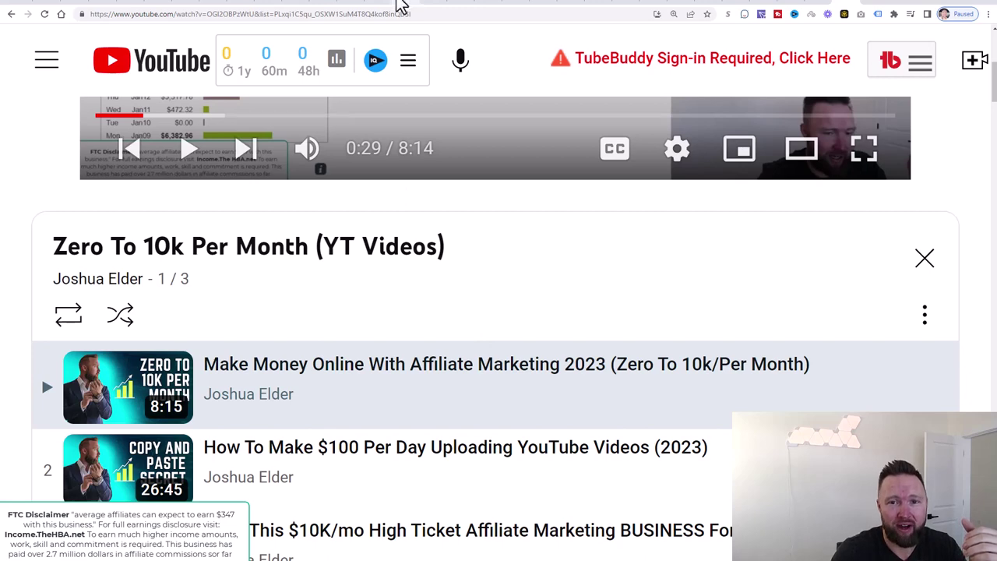
left_click(403, 6)
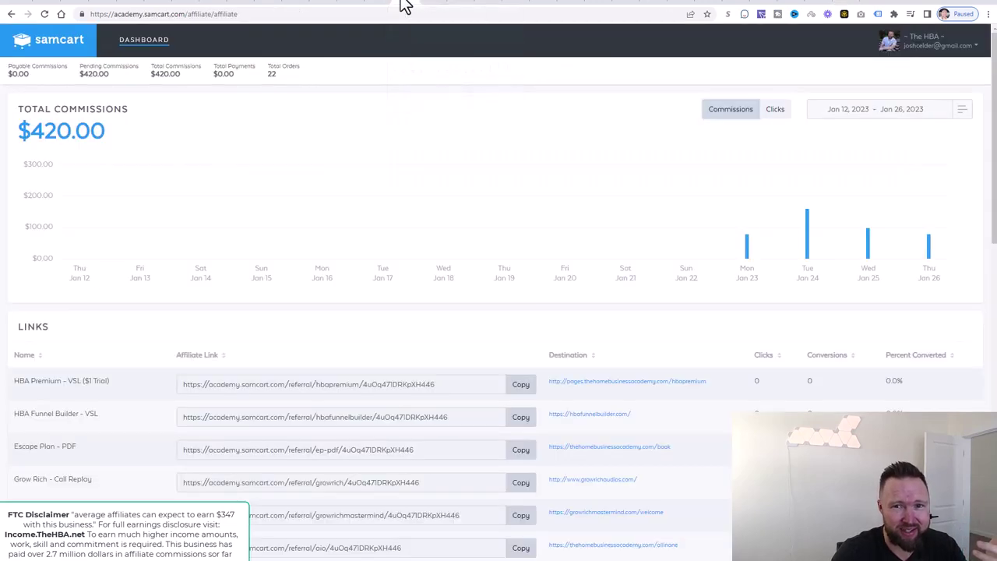
left_click(436, 6)
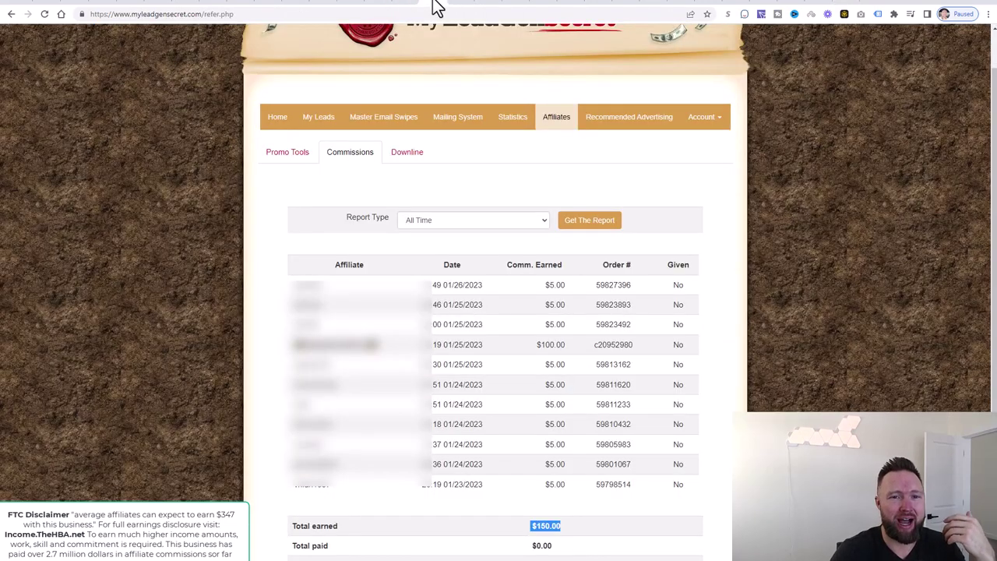
Review pending Multiple Income Funnel commissions, then switch to the empty 365 Passive Income Channel content page
left_click(459, 6)
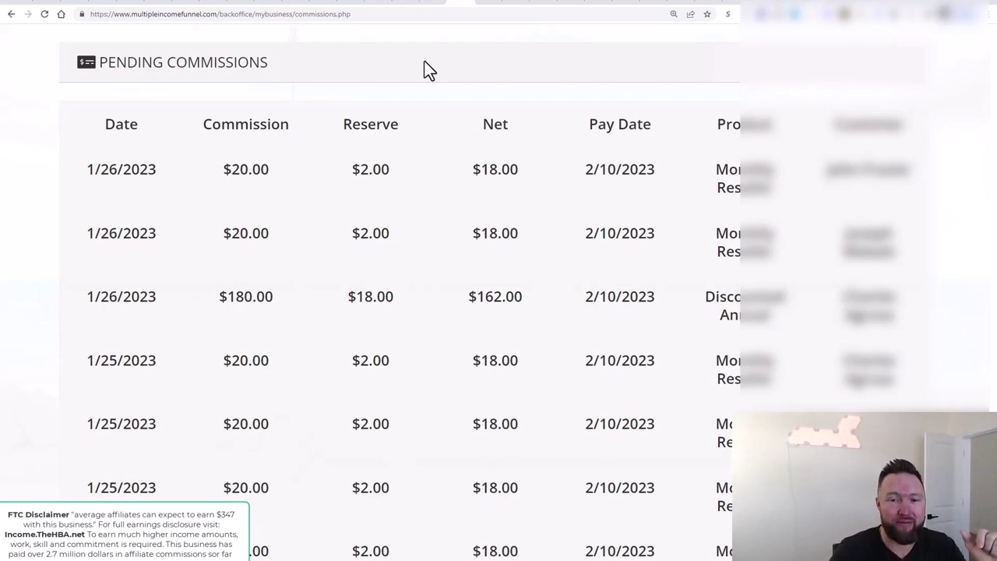
left_click(483, 5)
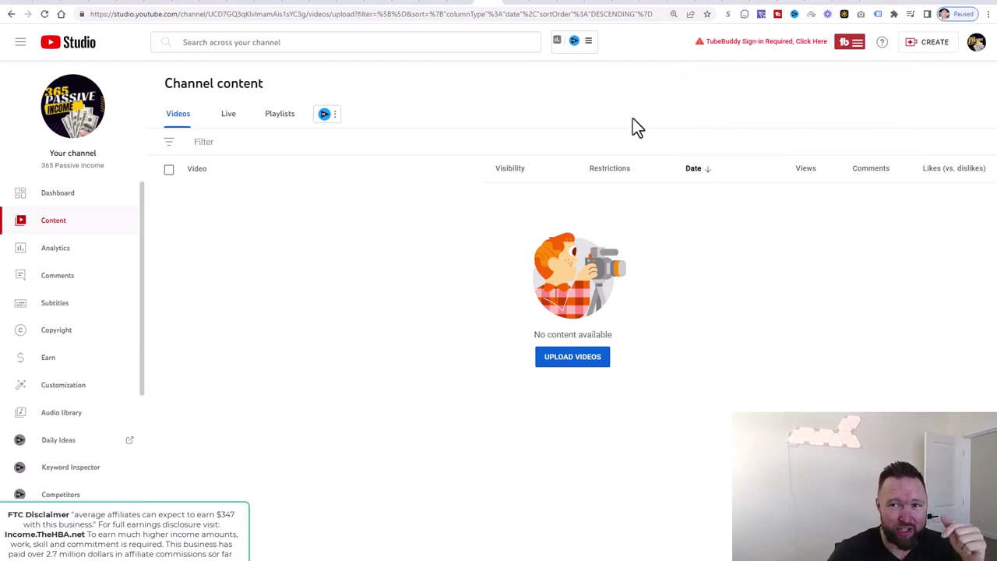
In the 365 Days To 10k Drive folder, preview the still-processing 'Video 1 How To Make $200 Per Day.mp4'
left_click(759, 7)
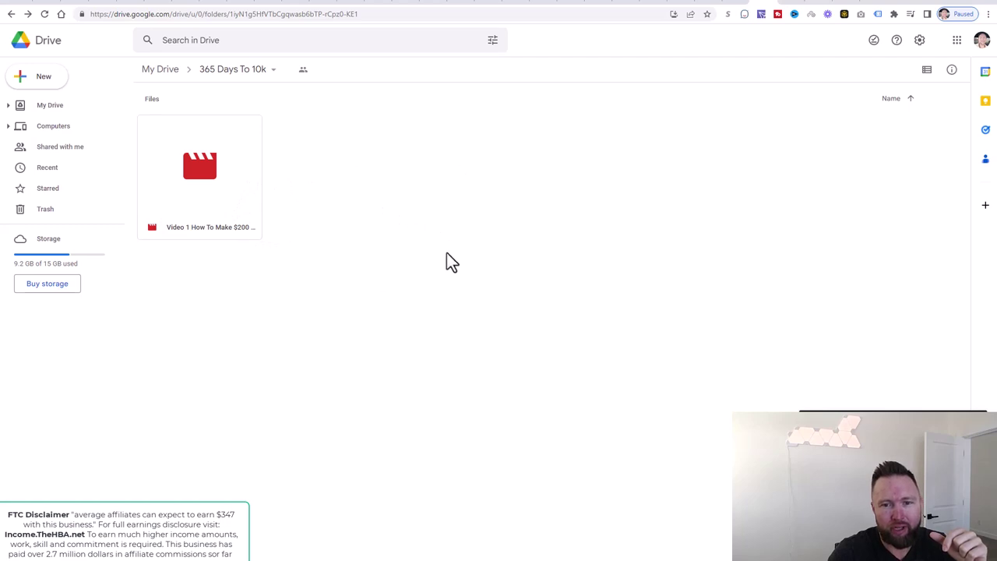
left_click(224, 184)
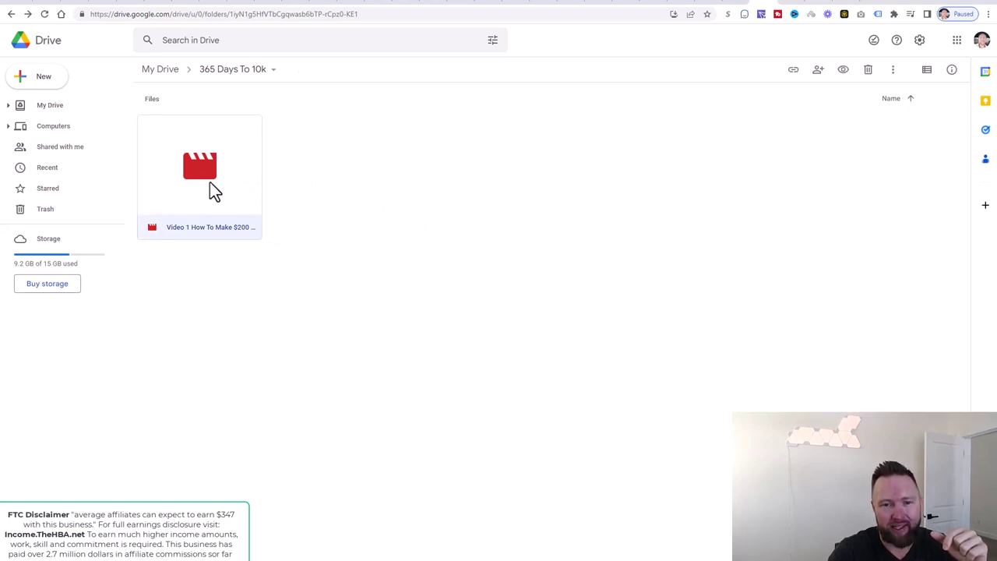
right_click(211, 226)
left_click(196, 205)
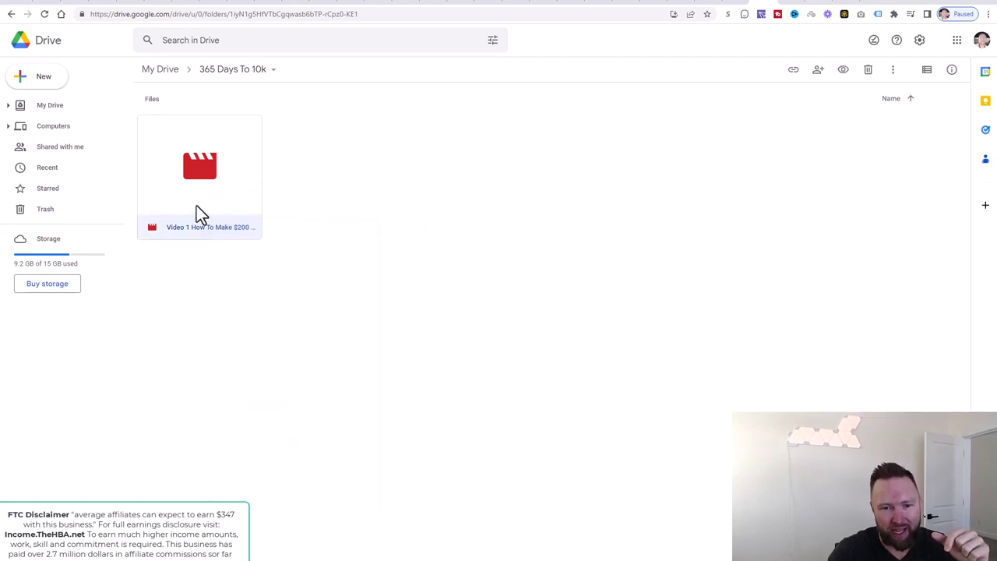
double_click(172, 234)
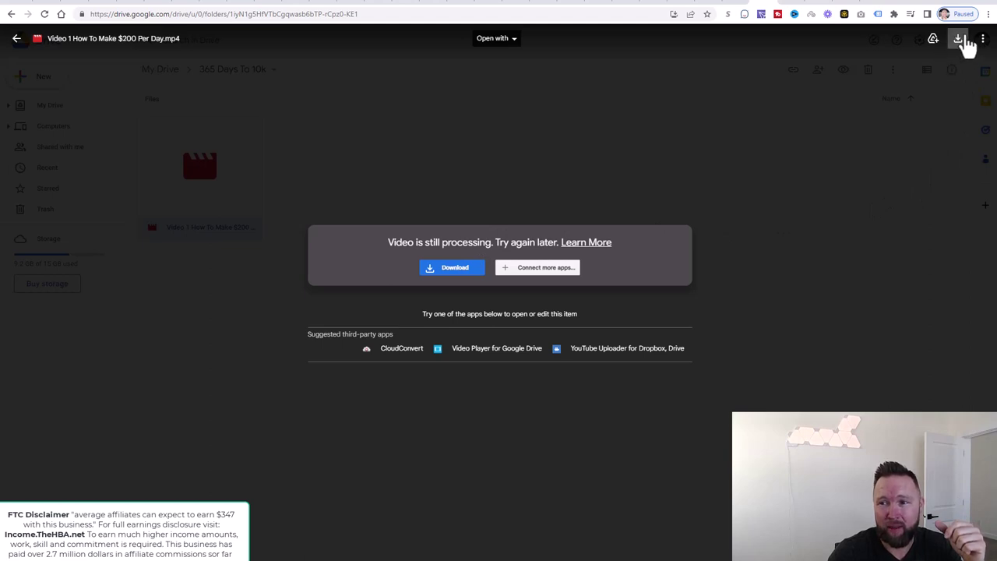
left_click(662, 101)
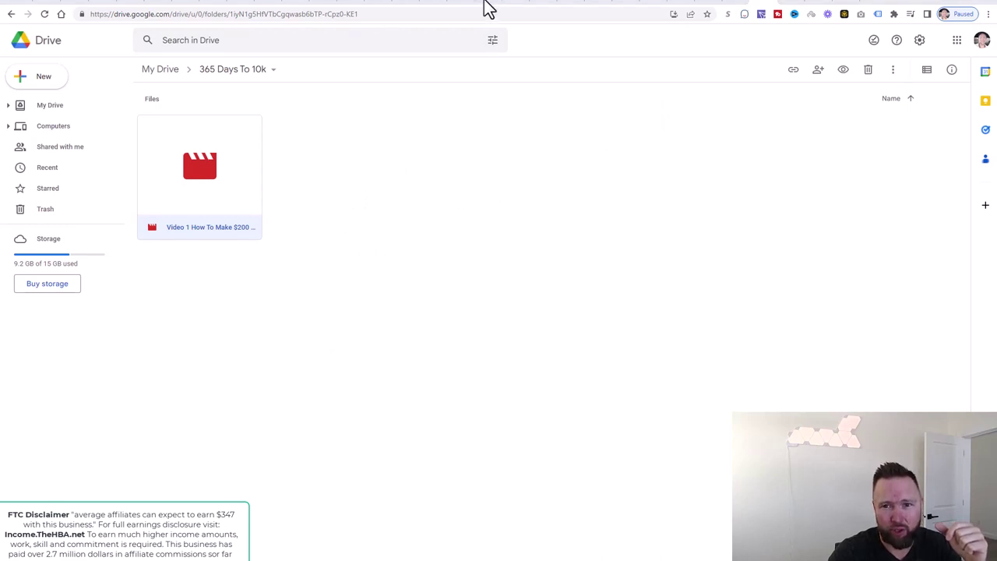
Return to YouTube Studio and bring up the CREATE menu for uploading videos
left_click(484, 4)
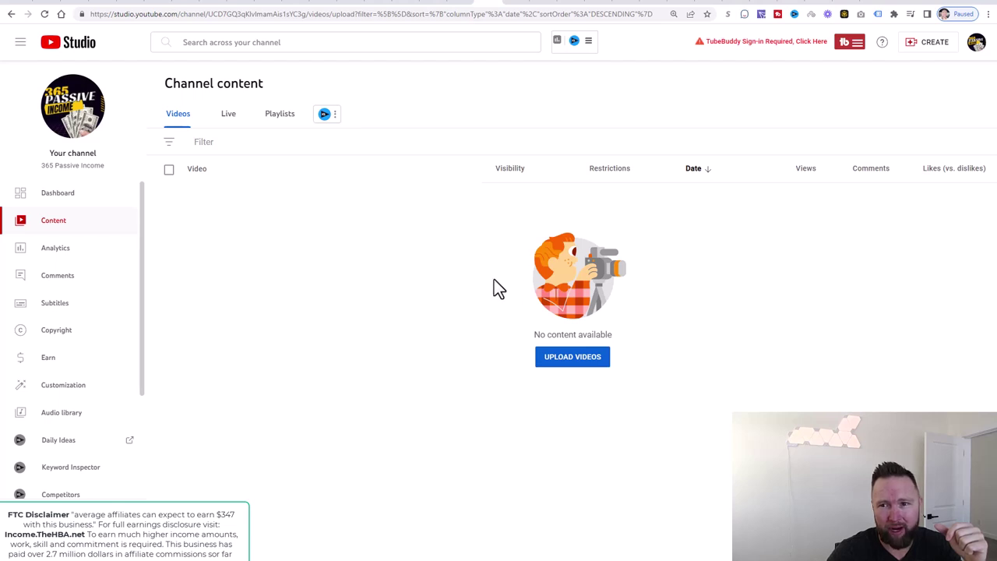
left_click(935, 46)
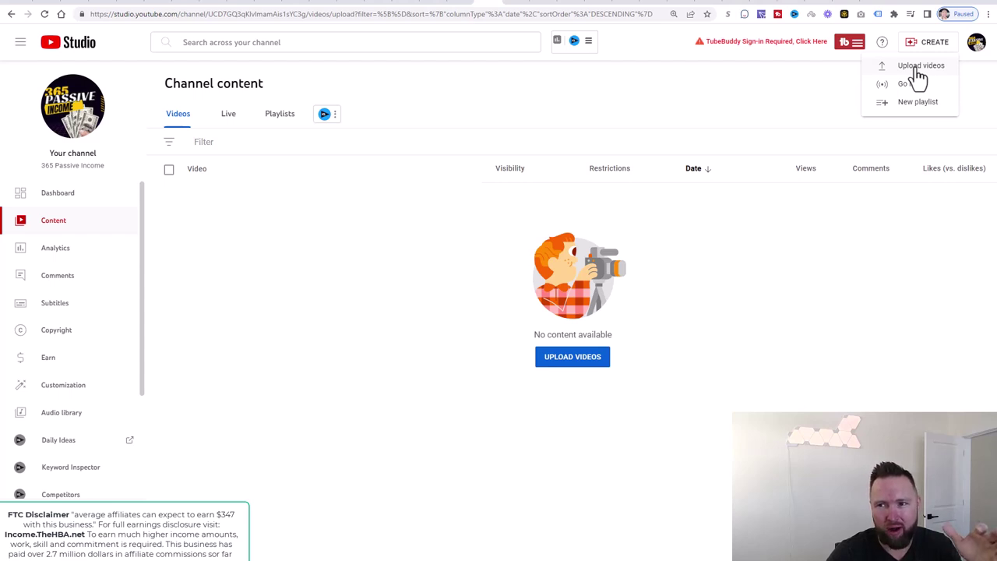
left_click(975, 44)
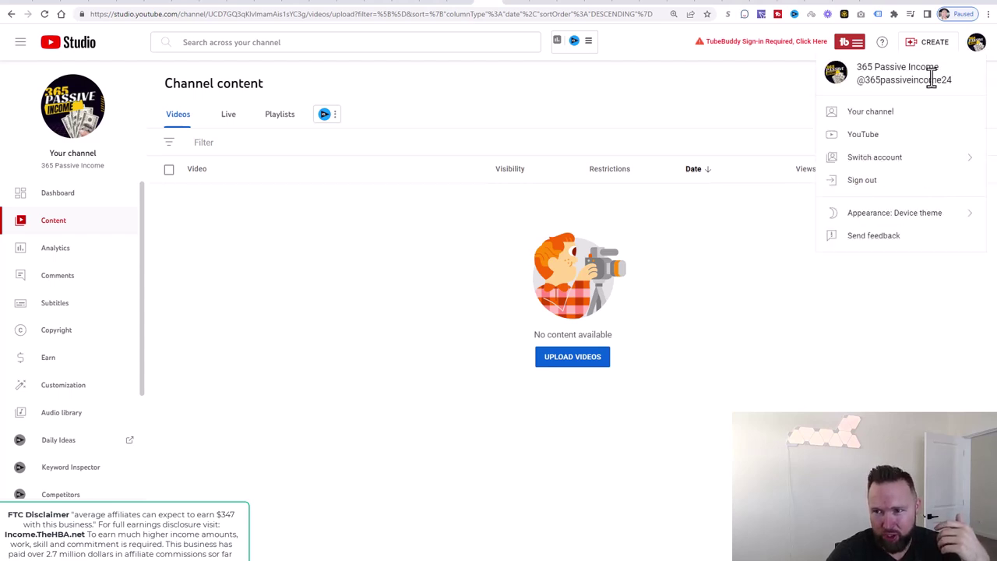
left_click(794, 84)
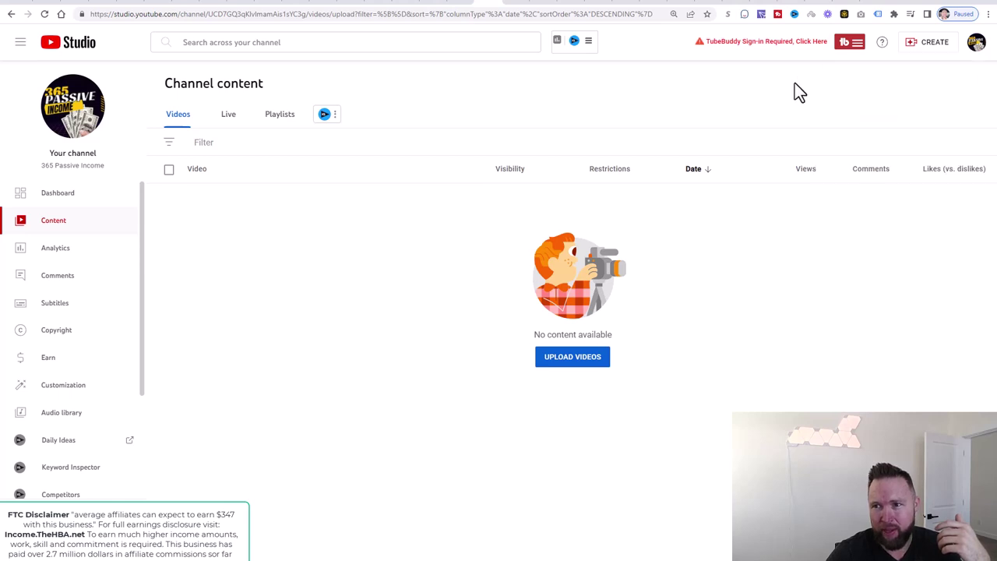
left_click(919, 46)
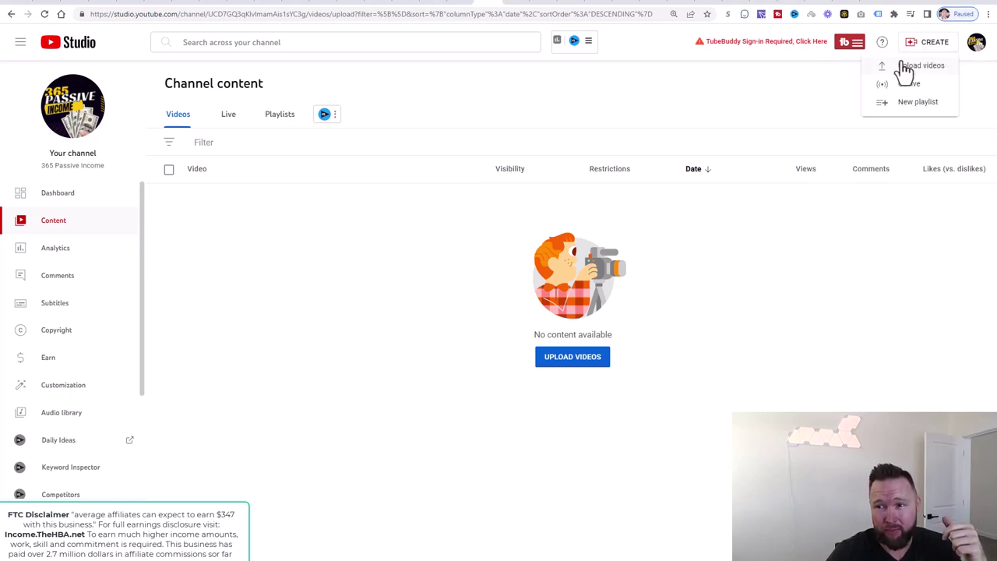
Upload 'Video 1 How To Make $200 Per Day.mp4' from the computer, then switch to the vidIQ AI chat
left_click(900, 68)
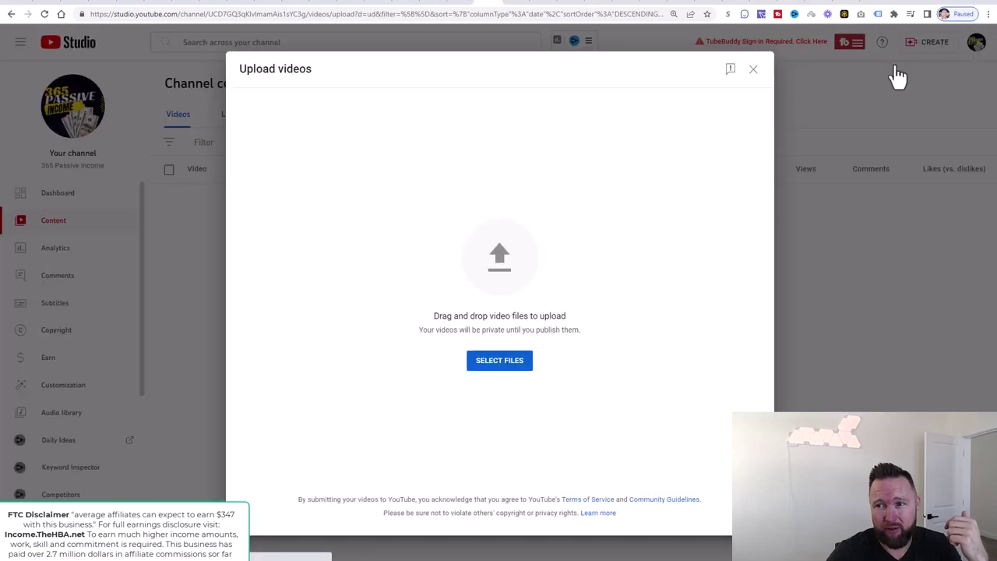
left_click(498, 261)
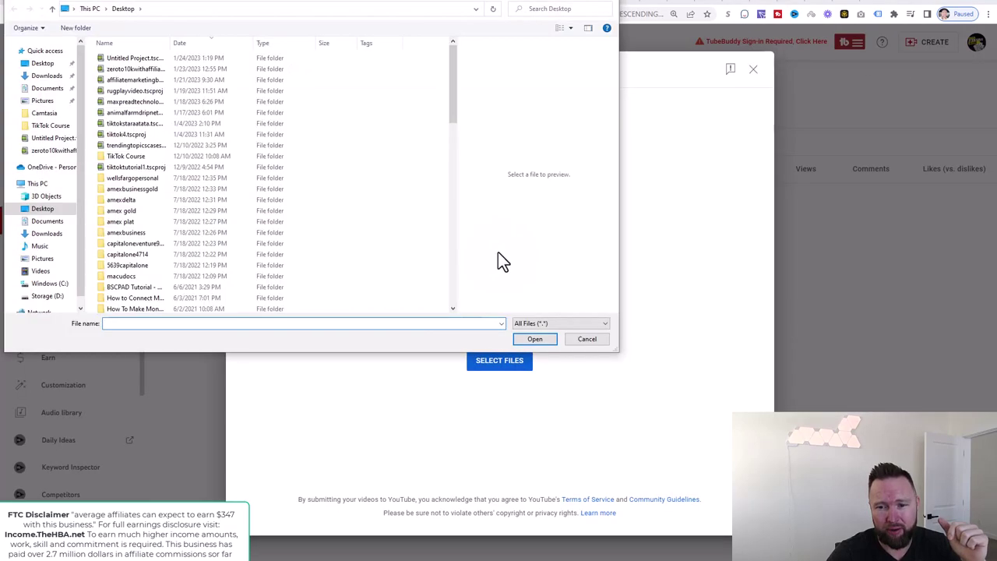
scroll(222, 160, "down", 3)
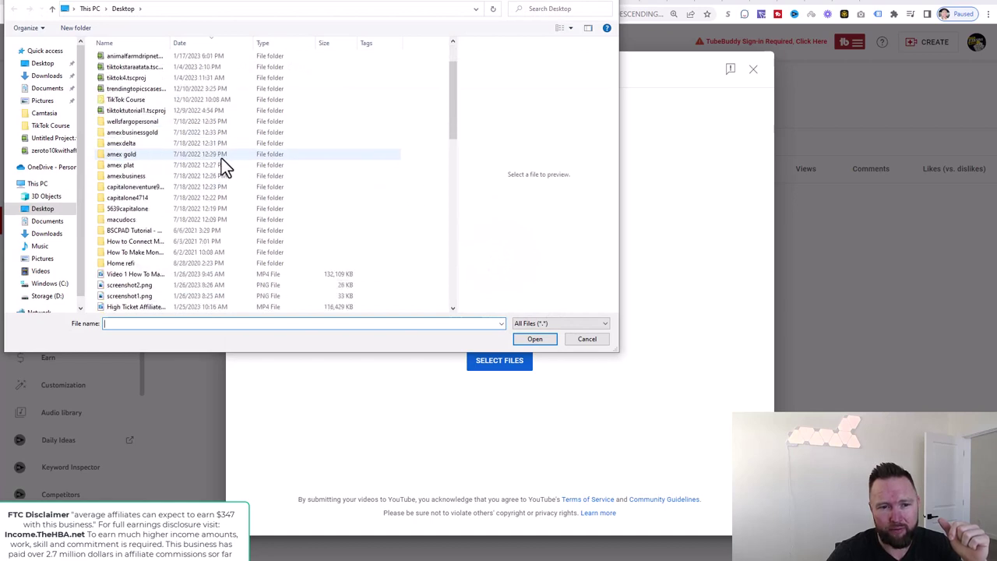
scroll(221, 164, "down", 1)
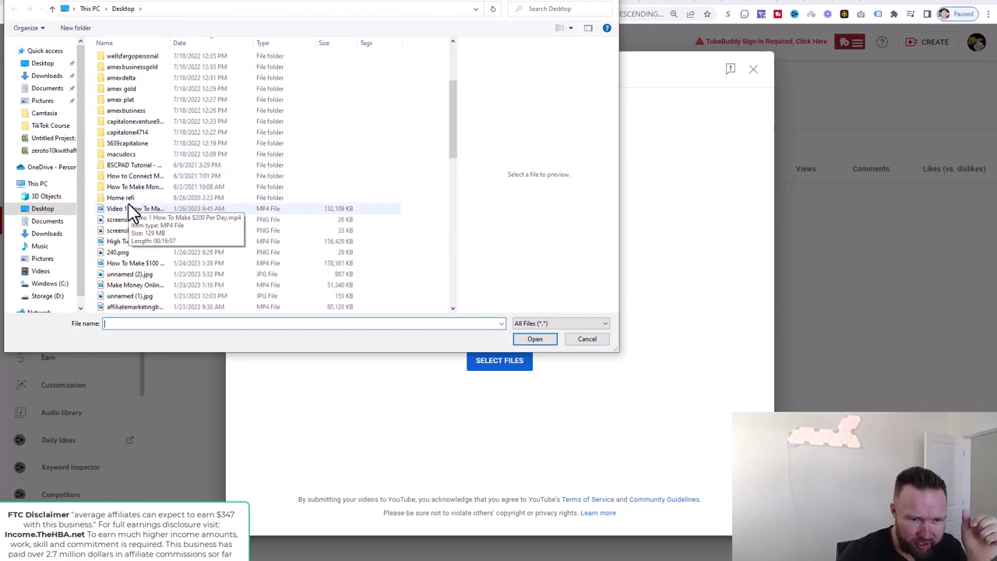
left_click(128, 206)
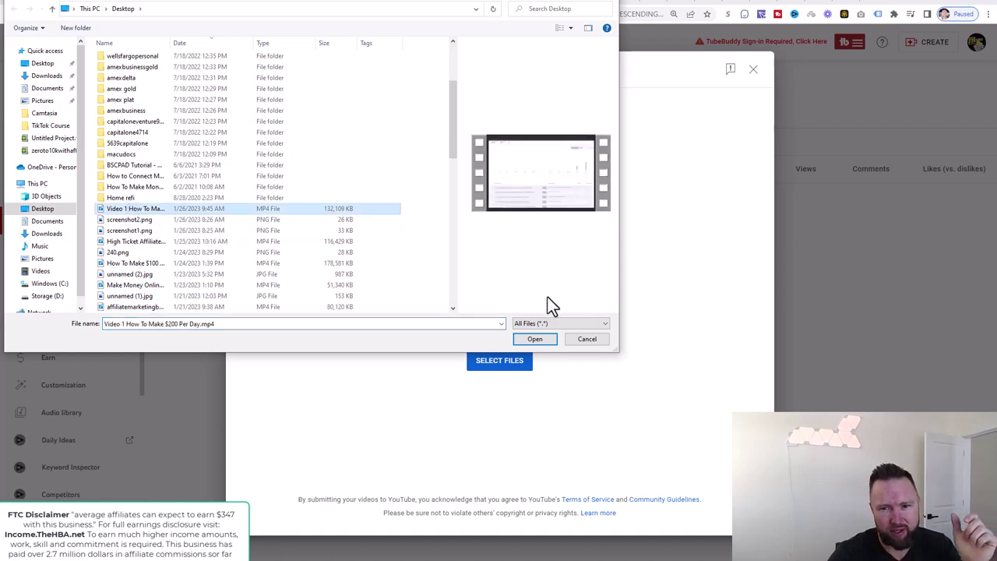
left_click(525, 339)
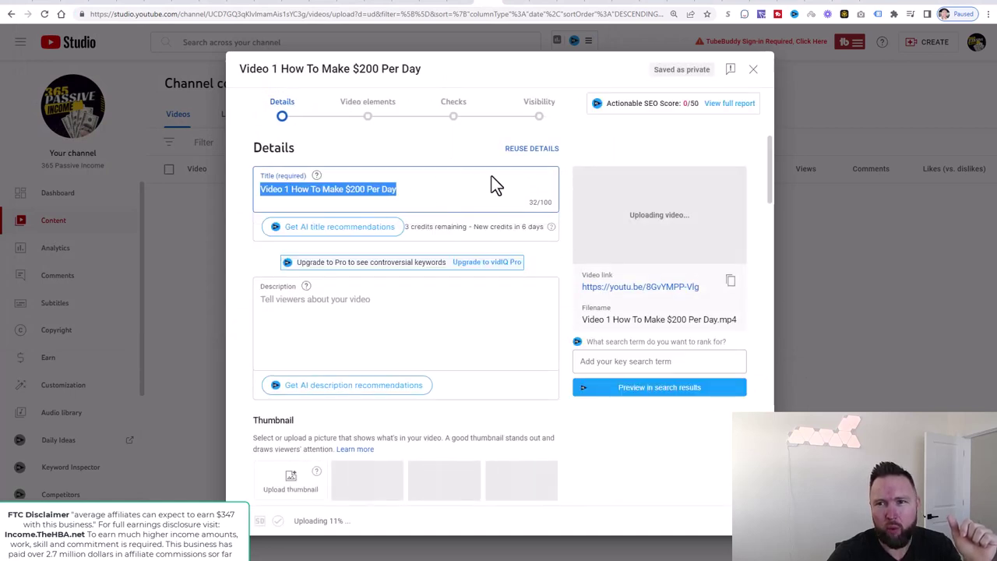
left_click(736, 4)
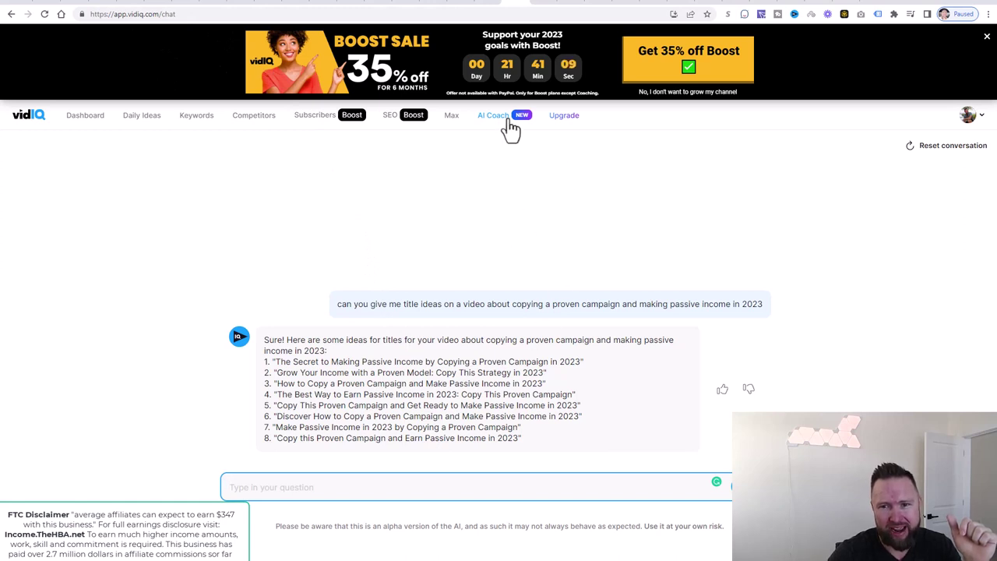
Search Google for 'vidiq' in a new tab and scroll through the results
left_click(877, 5)
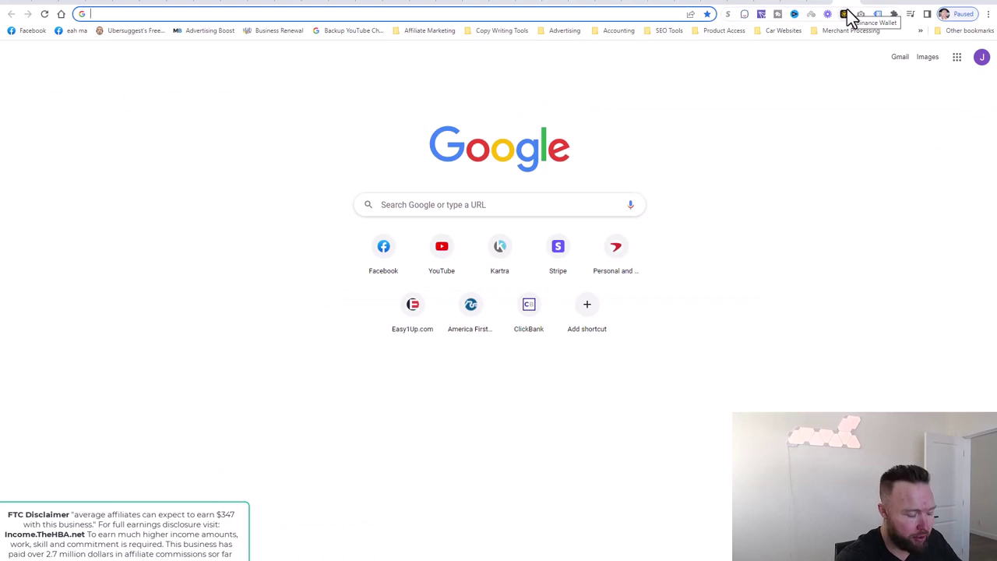
type("vidiq")
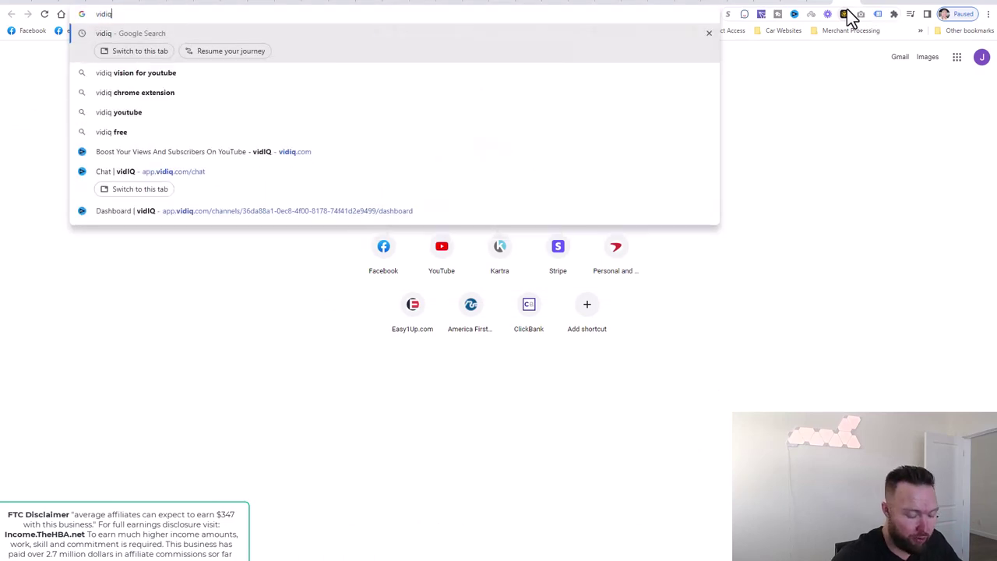
key("Return")
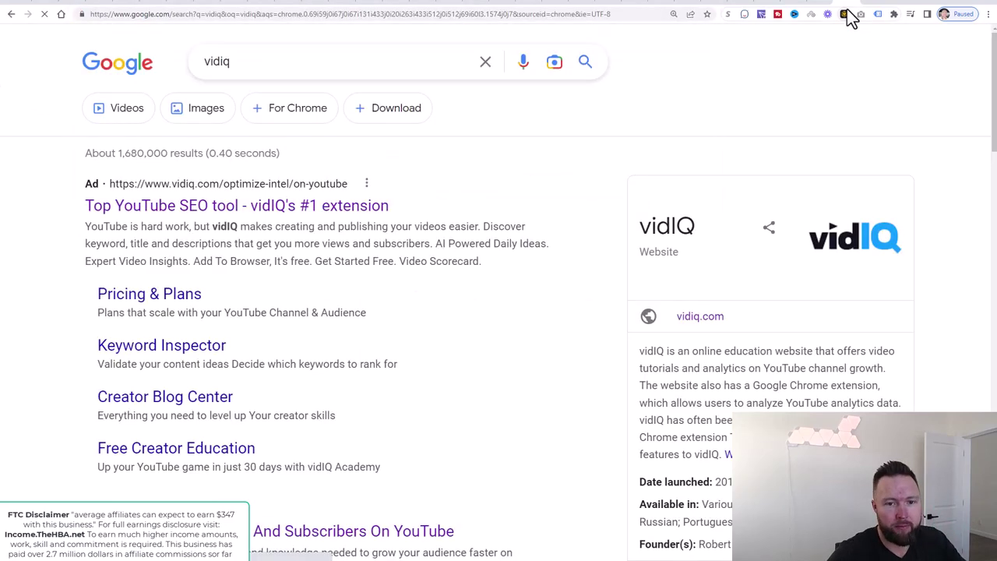
scroll(214, 312, "down", 1)
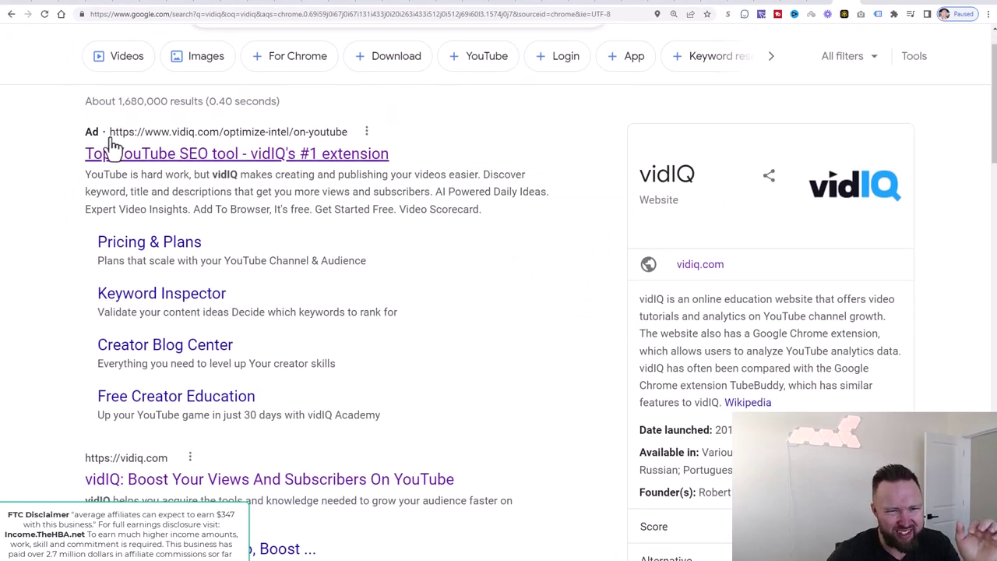
scroll(206, 392, "down", 1)
Visit vidiq.com from the results, then return to the AI Coach chat's eight title ideas
left_click(209, 430)
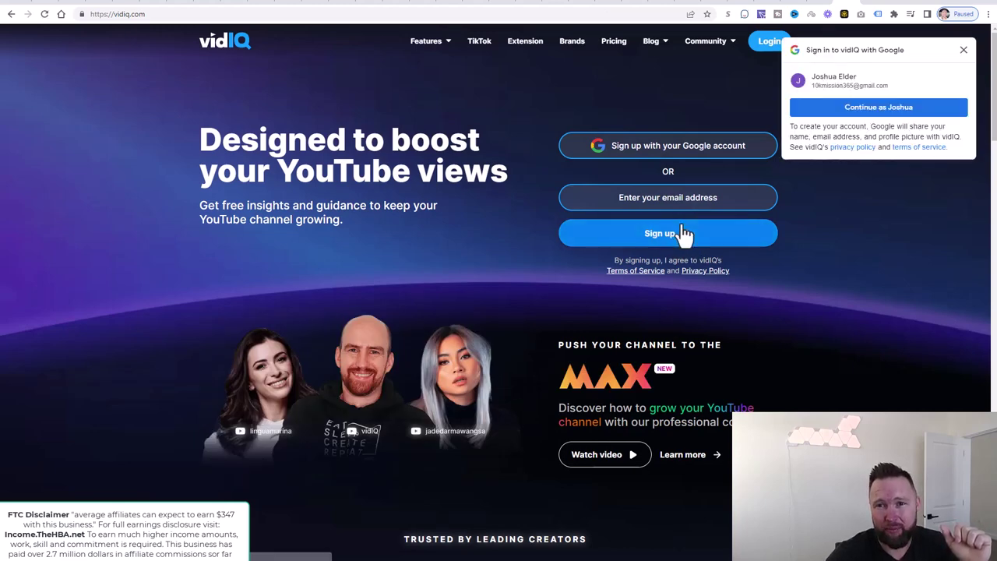
left_click(485, 4)
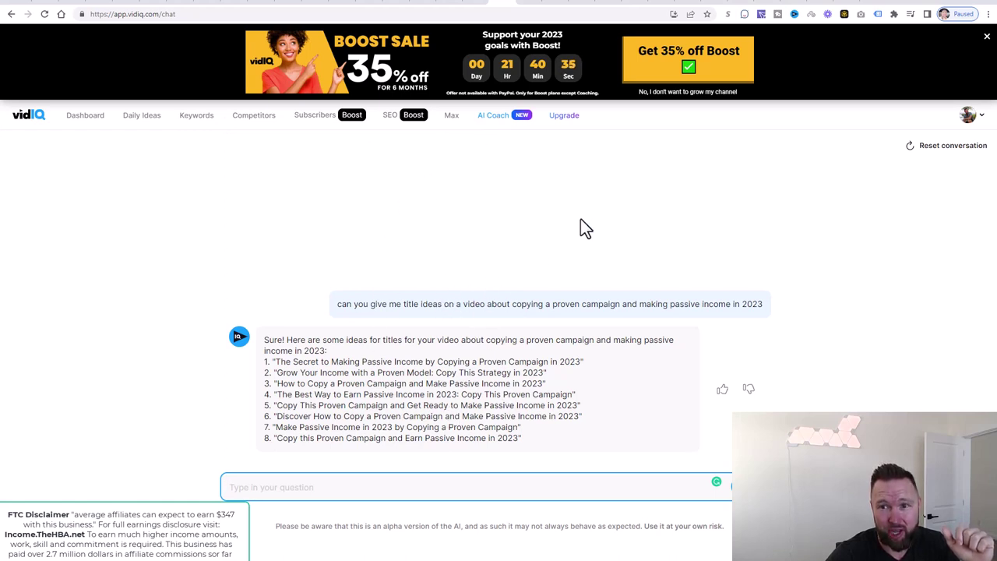
left_click(712, 3)
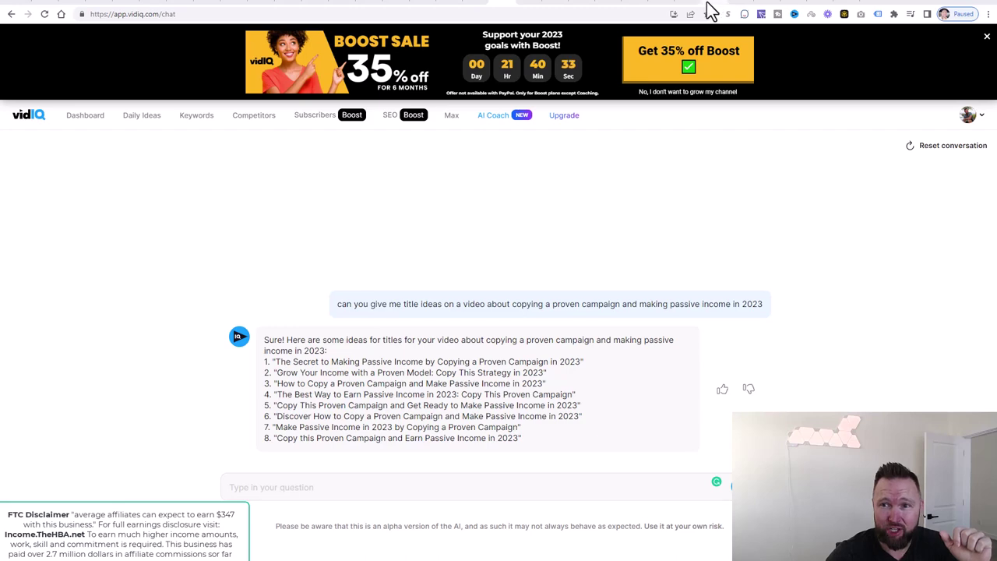
left_click(709, 4)
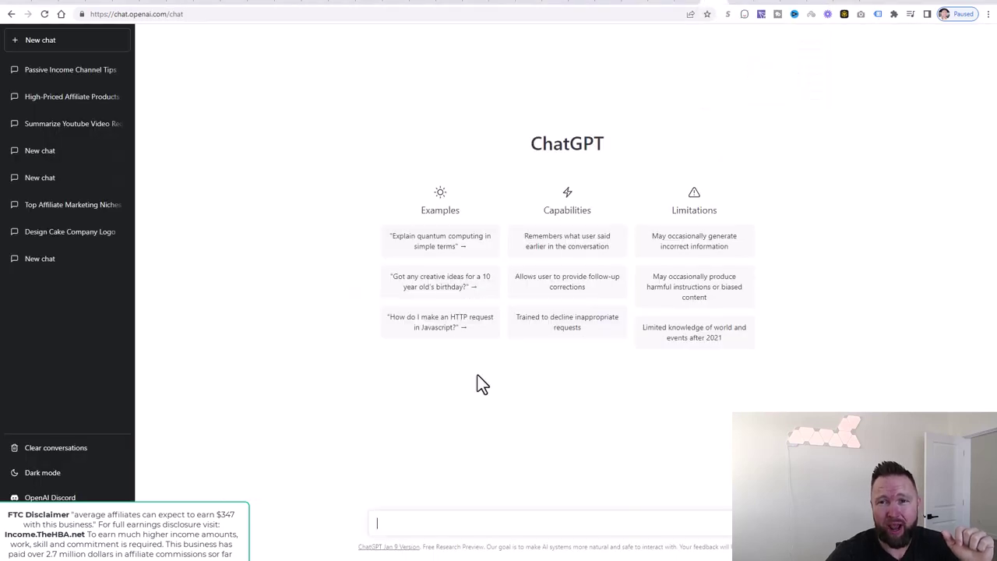
left_click(502, 5)
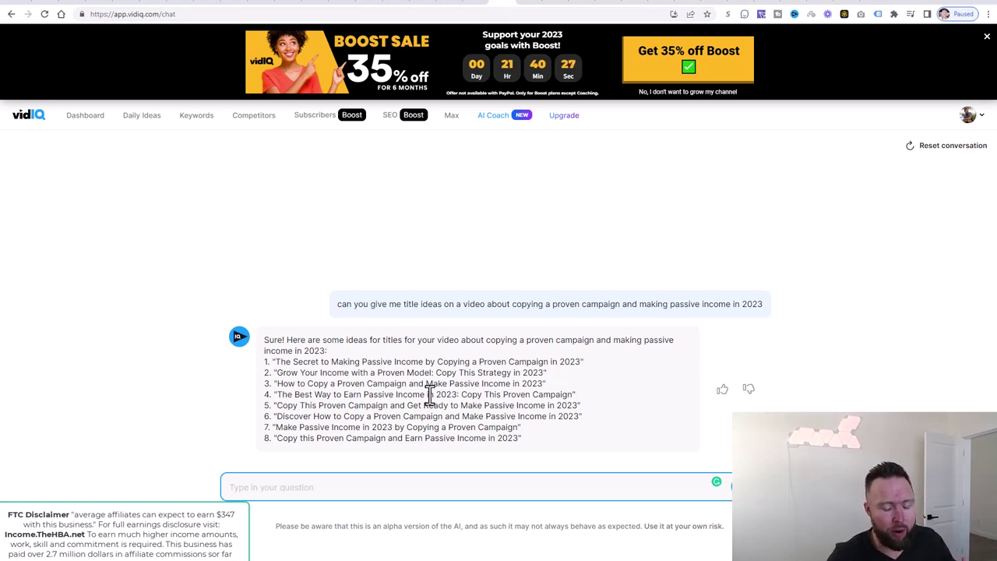
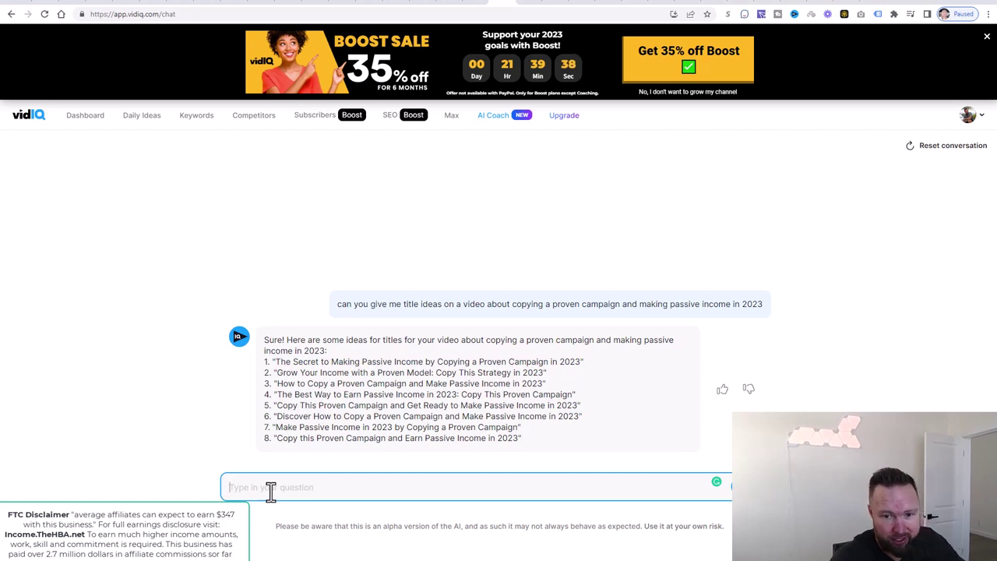
Ask the AI Coach for YouTube title ideas about copying a proven campaign and making money online
type("ca")
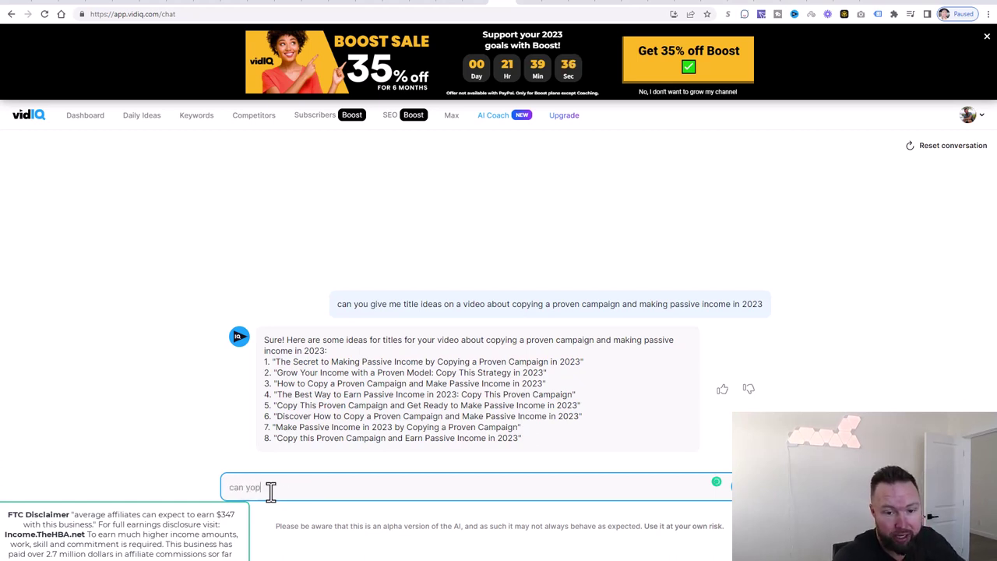
type("n you give me ")
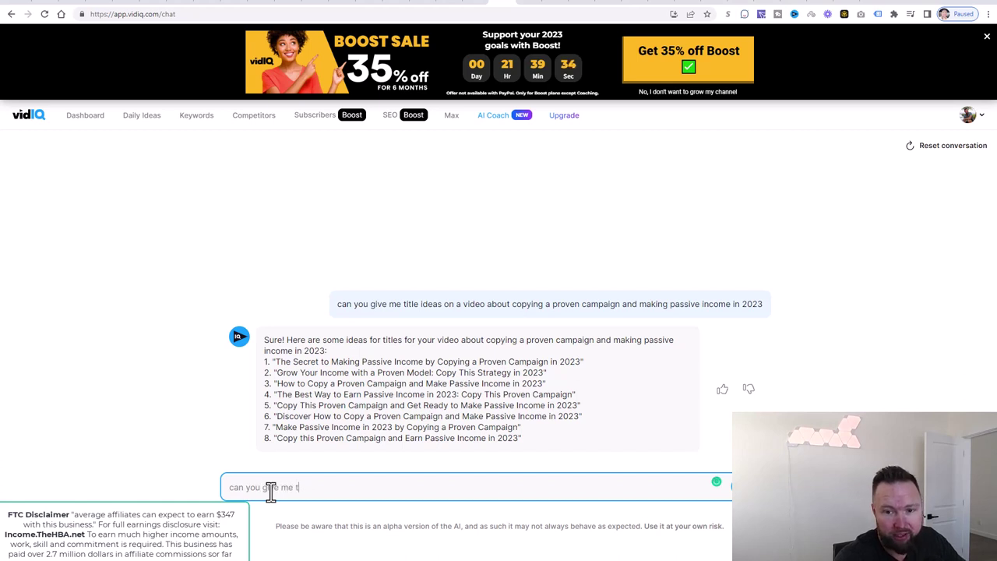
type("title ideas for a youtube video about ")
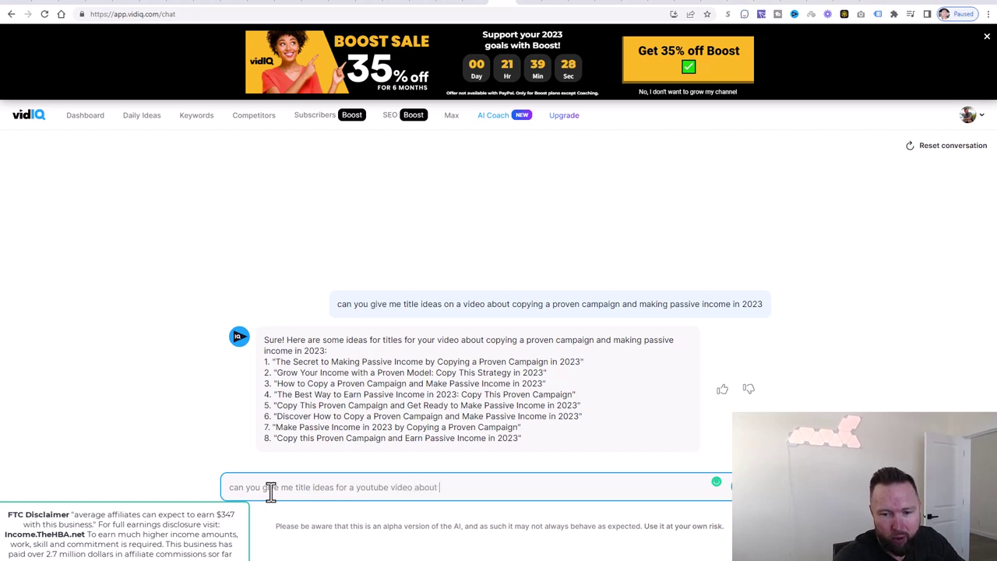
type("copying a proven campaign and making money ")
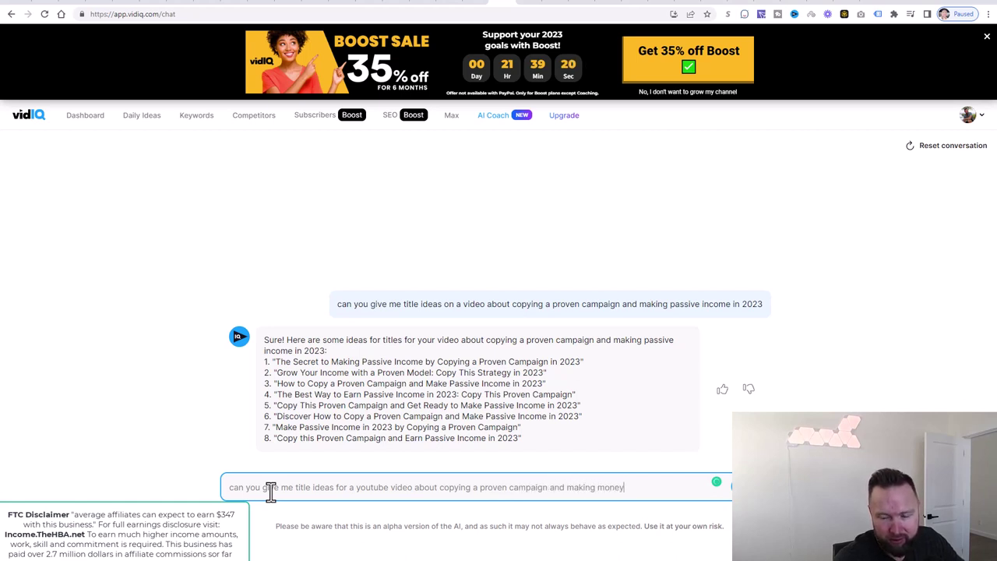
type("online in 2023")
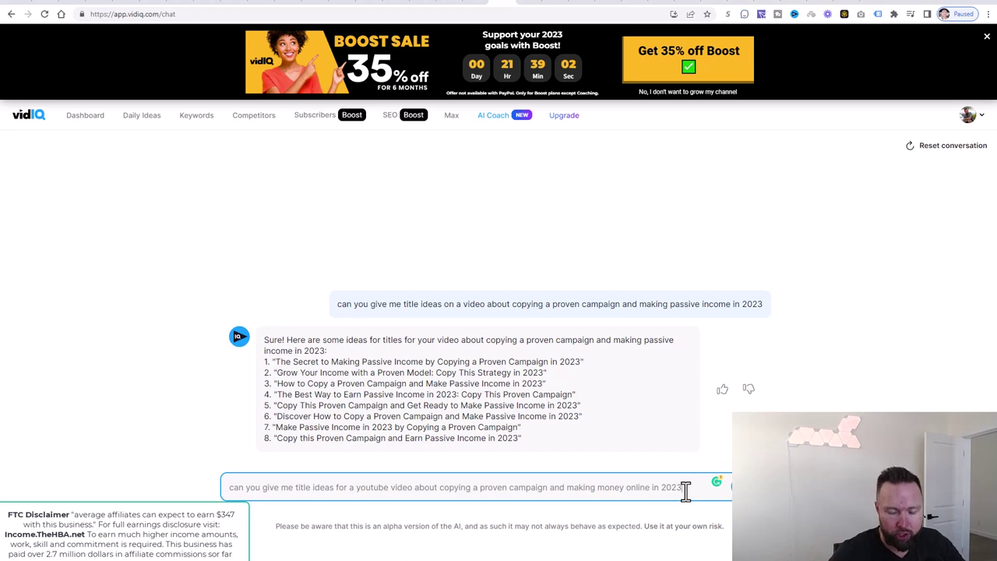
key("Return")
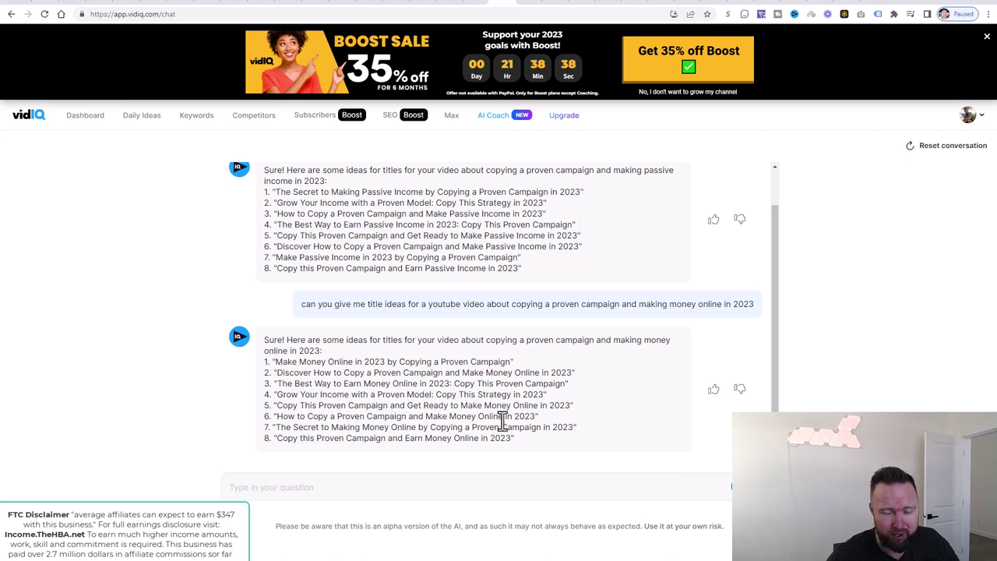
Copy the eighth title, 'Copy this Proven Campaign and Earn Passive Income in 2023', and return to Studio
scroll(497, 436, "up", 1)
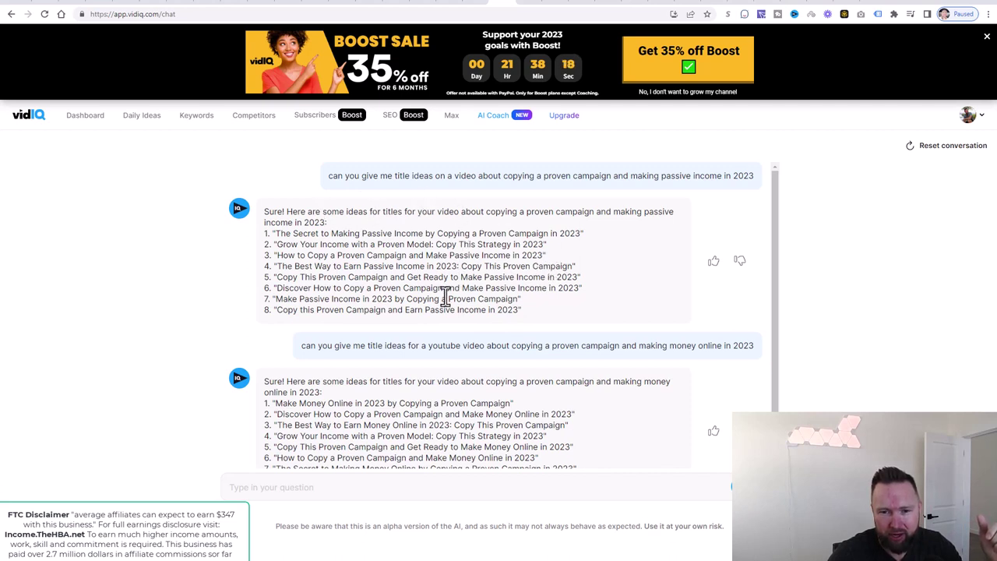
left_click_drag(517, 310, 279, 310)
left_click(478, 312)
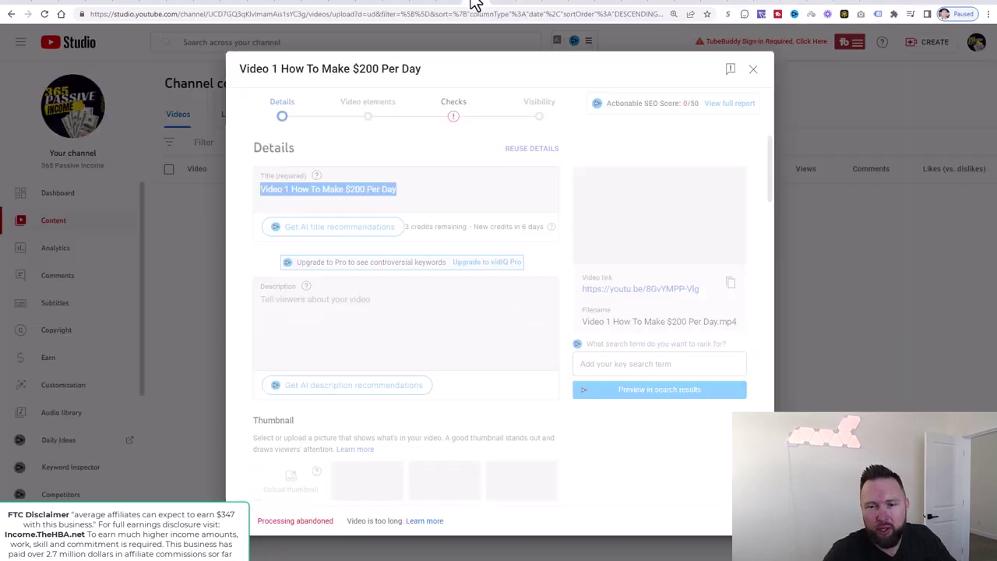
left_click(472, 2)
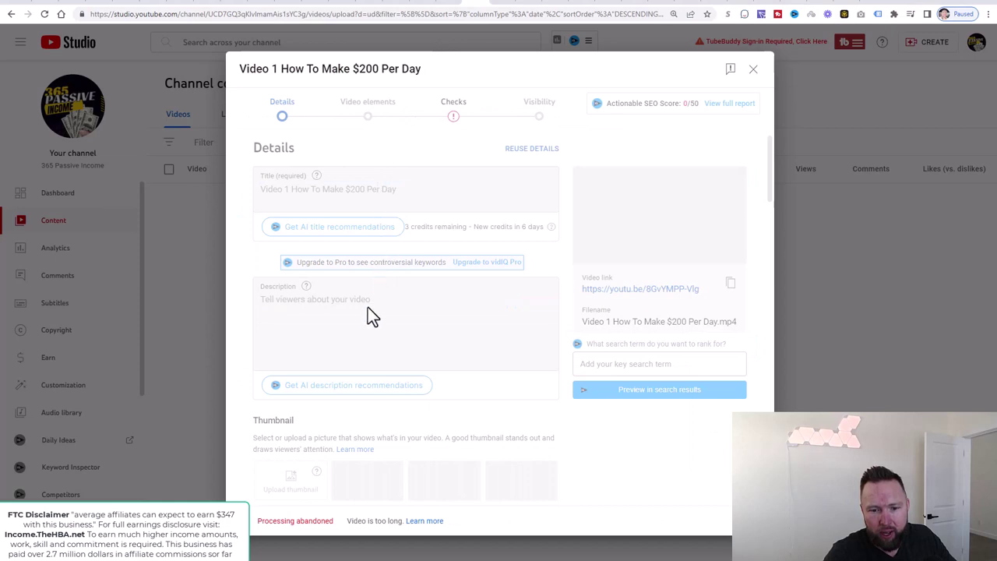
Close the video details and open the 'Upload videos longer than 15 minutes' help article
left_click(753, 72)
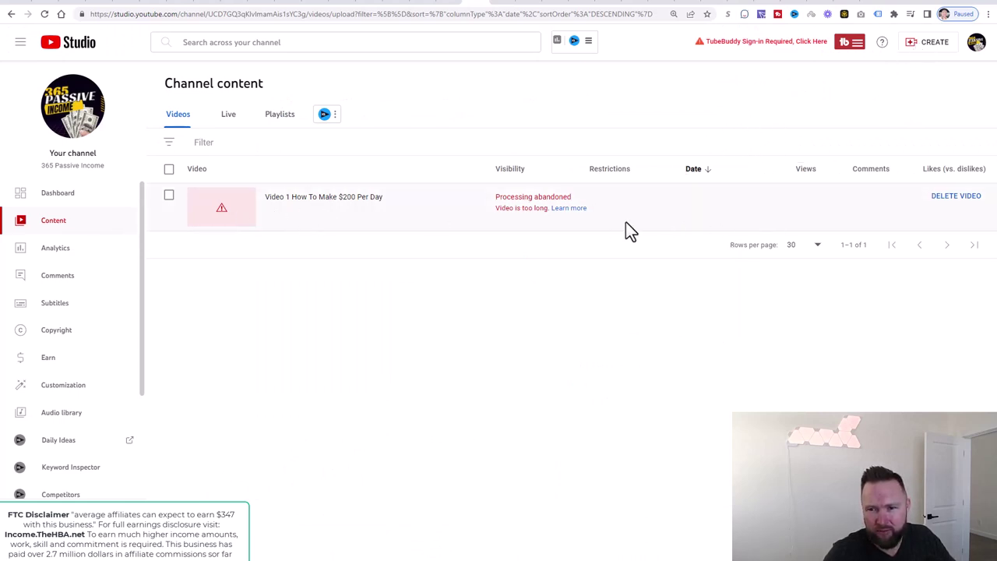
left_click(570, 209)
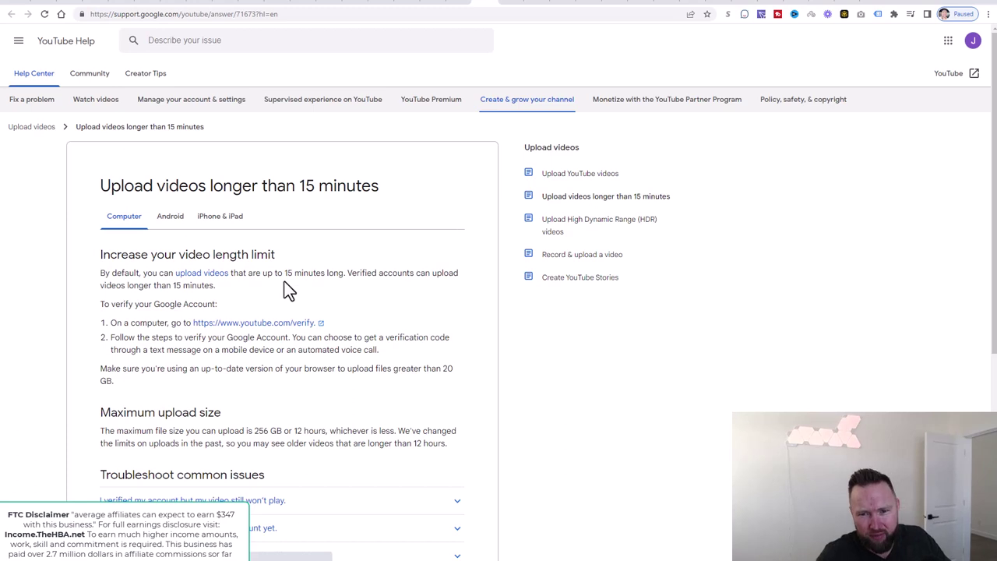
Verify the account's phone number with the texted 6-digit code, then return to Channel content
scroll(194, 304, "down", 1)
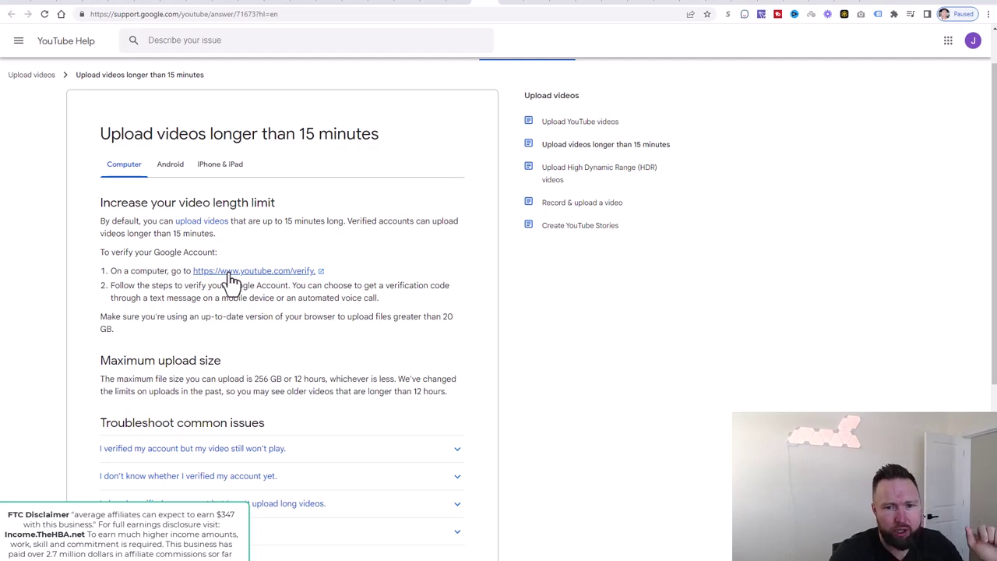
left_click(232, 274)
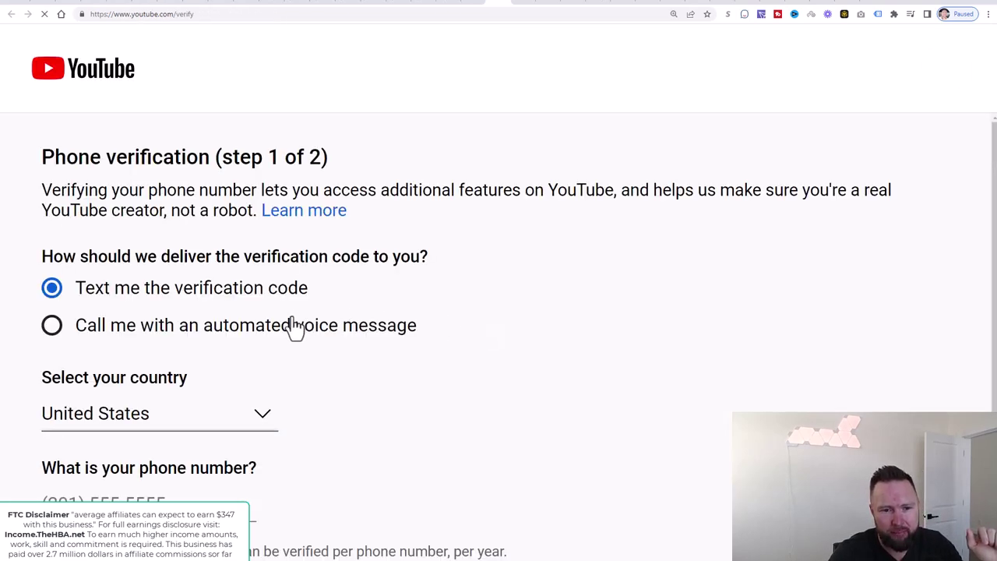
scroll(447, 211, "down", 2)
left_click(141, 492)
left_click(203, 324)
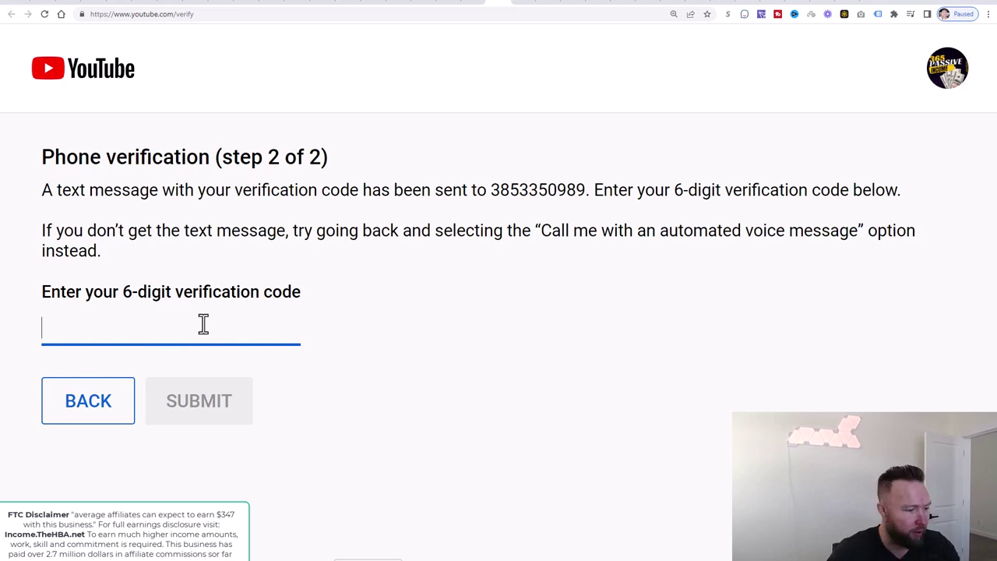
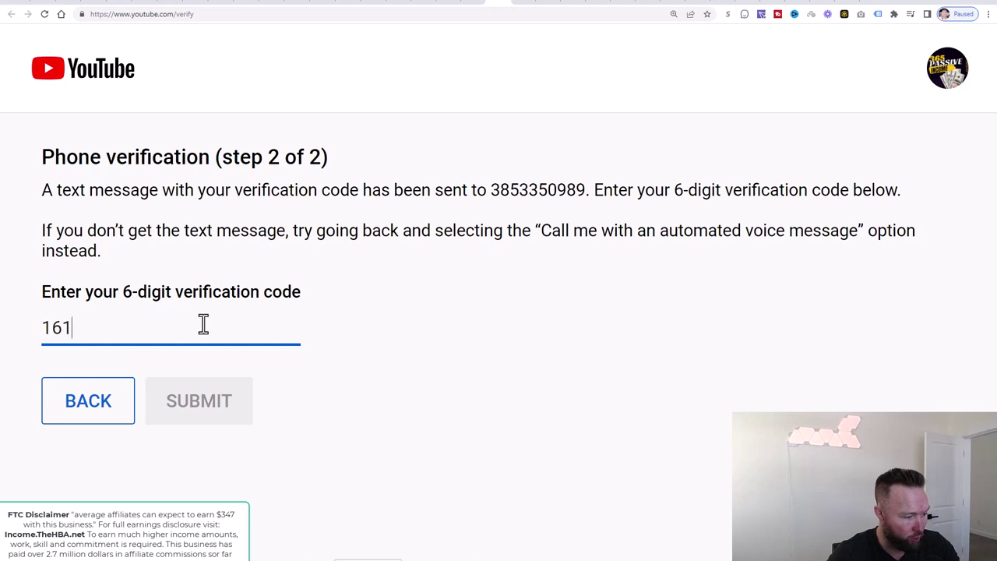
left_click(177, 404)
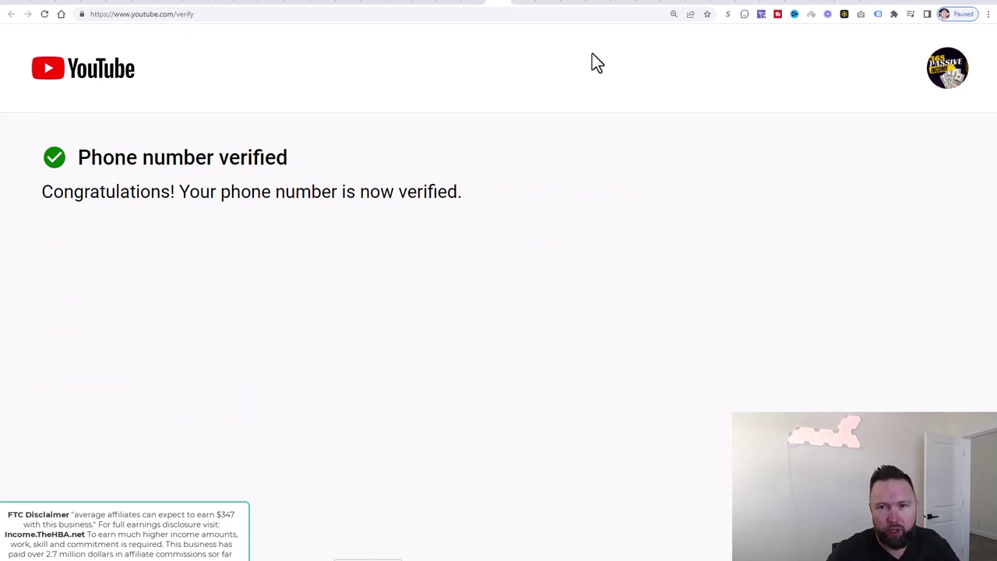
left_click(495, 4)
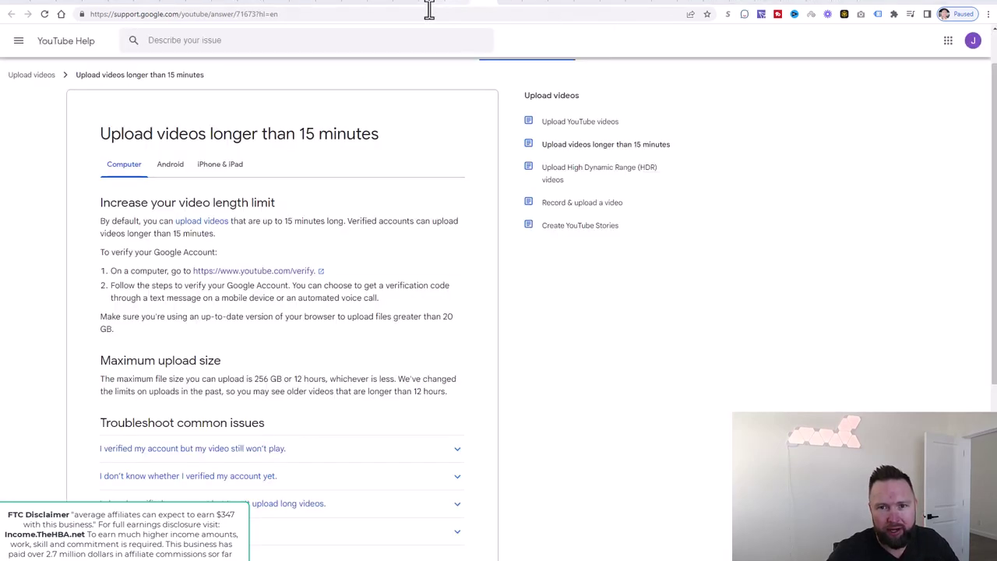
left_click(458, 6)
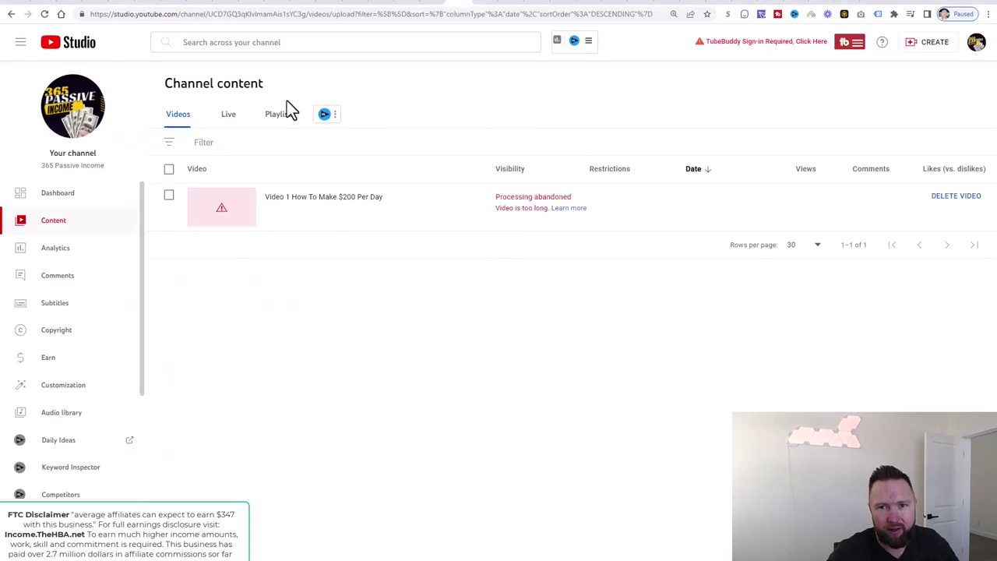
Permanently delete the abandoned 'Video 1 How To Make $200 Per Day' draft and start a new upload
left_click(45, 15)
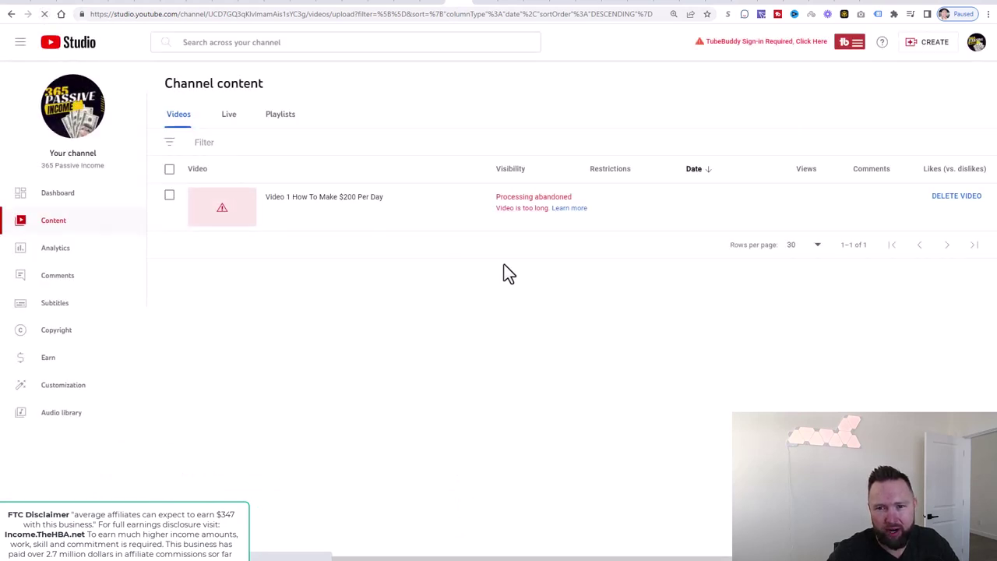
left_click(946, 199)
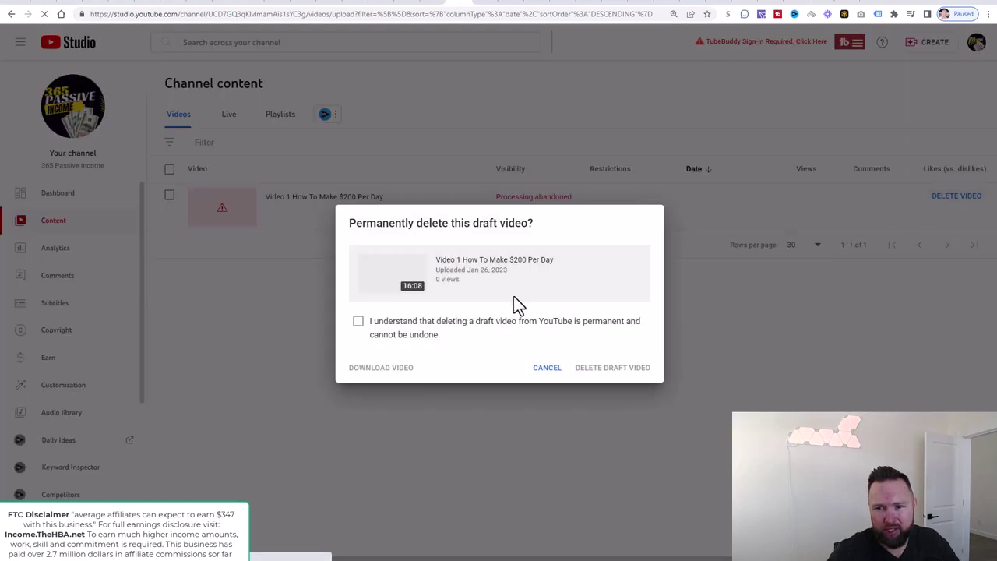
left_click(395, 331)
left_click(596, 372)
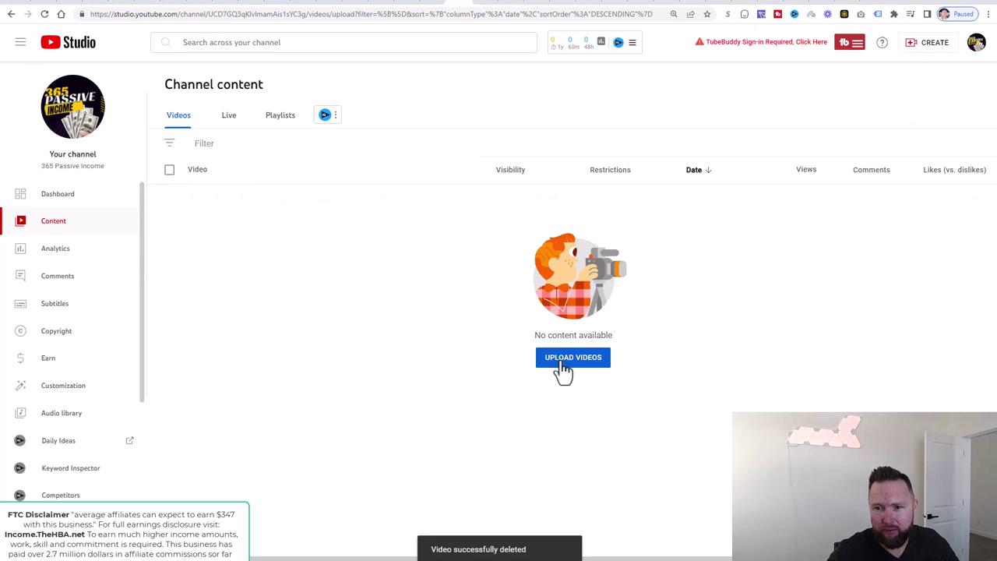
left_click(911, 49)
left_click(894, 70)
Select the video file from the computer to upload it again
left_click(491, 363)
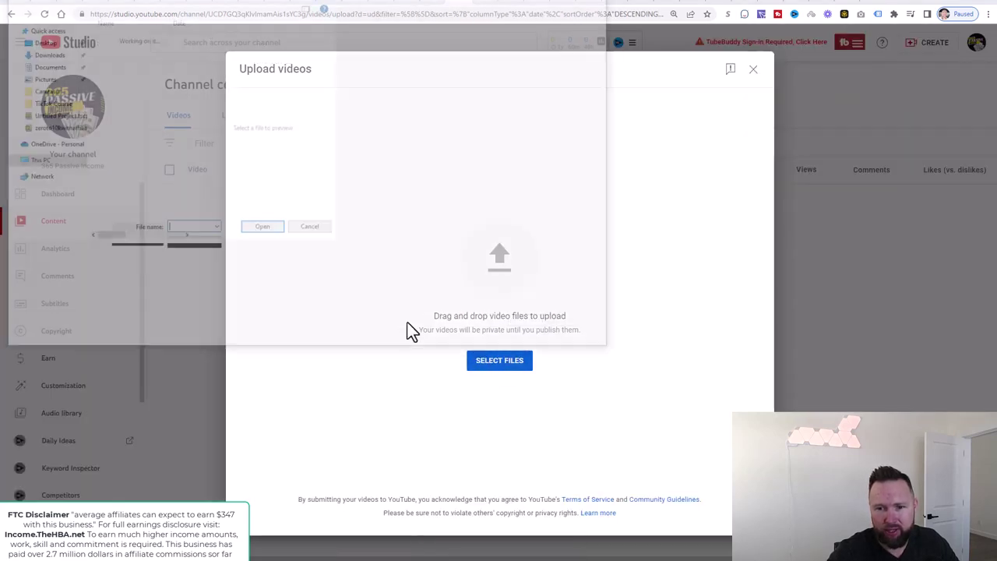
scroll(222, 302, "down", 5)
double_click(119, 208)
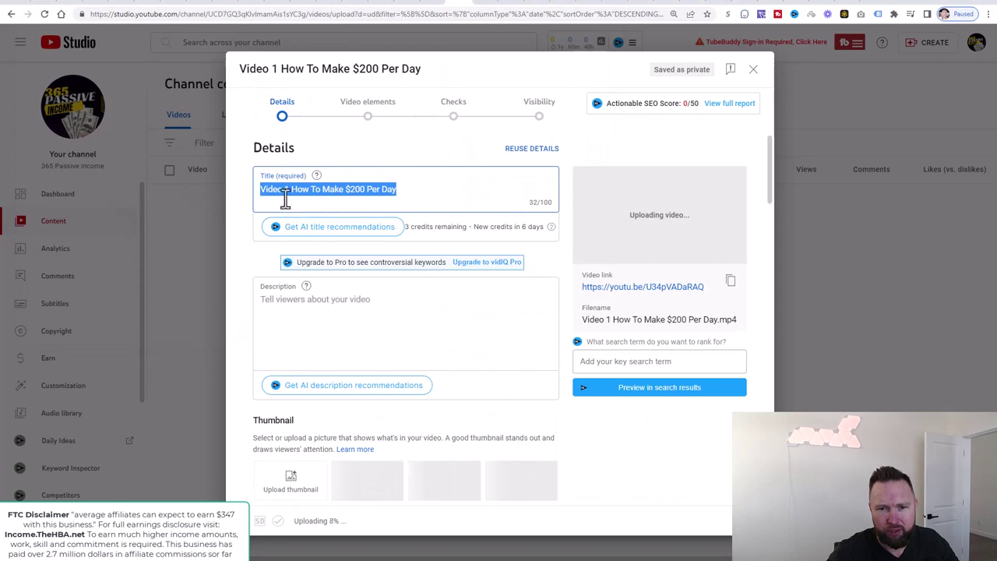
Replace the title with 'Copy this Proven Campaign and Earn Passive Income in 2023'
left_click(410, 193)
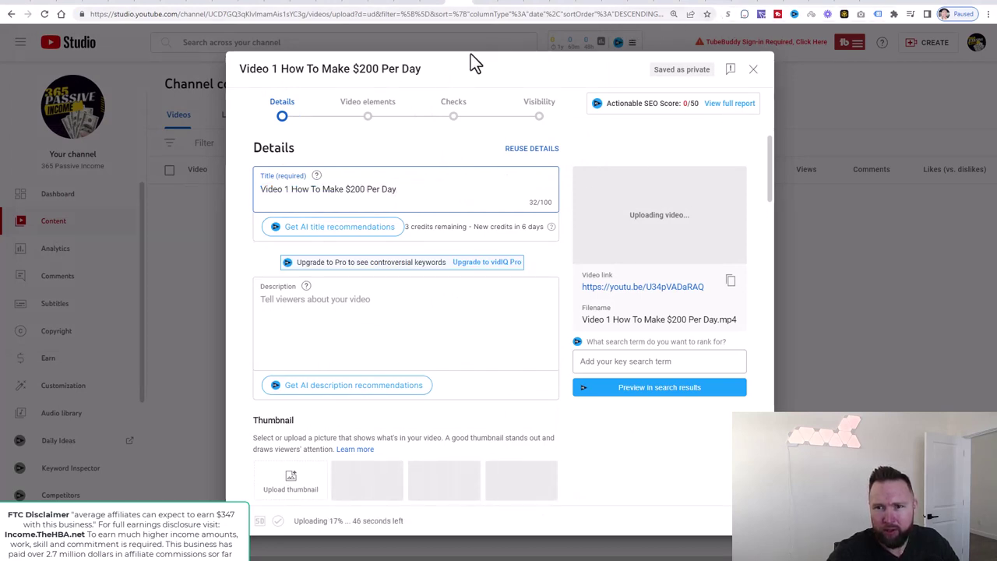
left_click(514, 6)
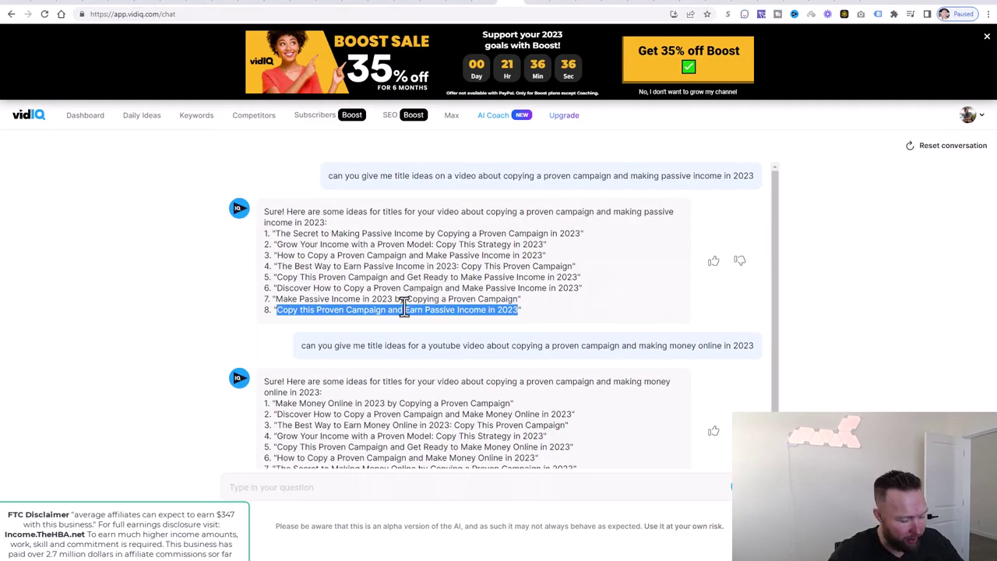
left_click(464, 4)
left_click_drag(390, 189, 218, 178)
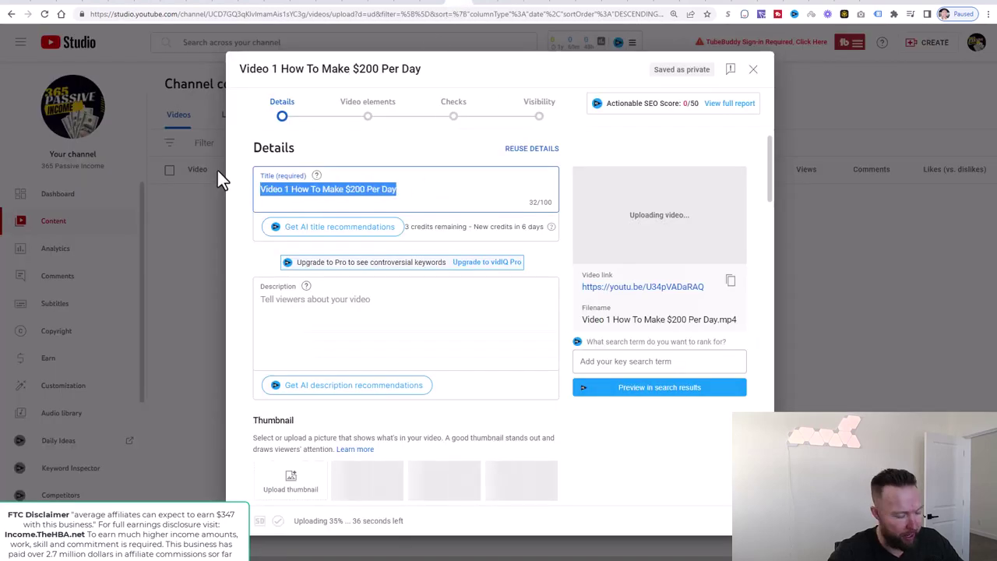
type("Copy this Proven Campaign and Earn Passive Income in 2023")
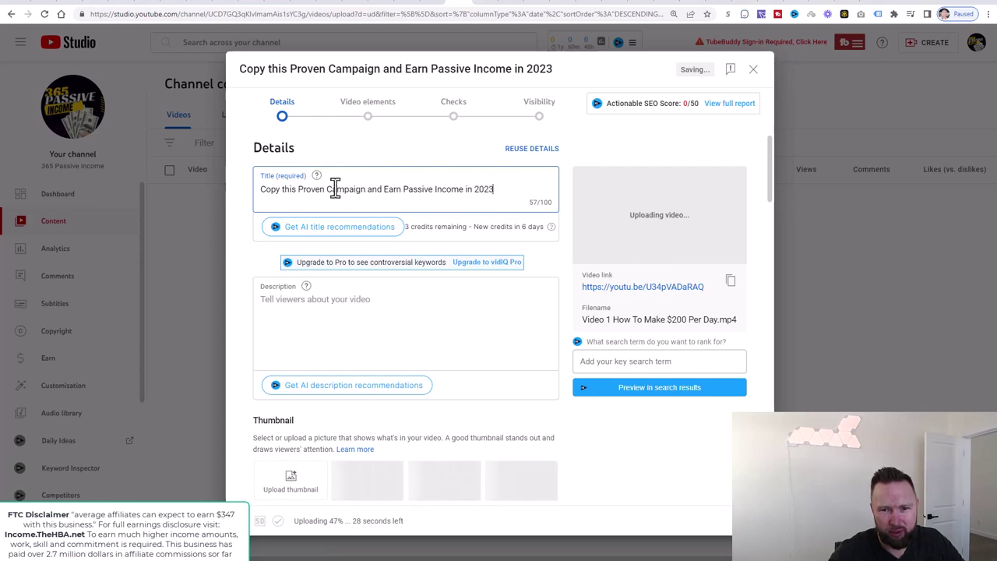
left_click(402, 313)
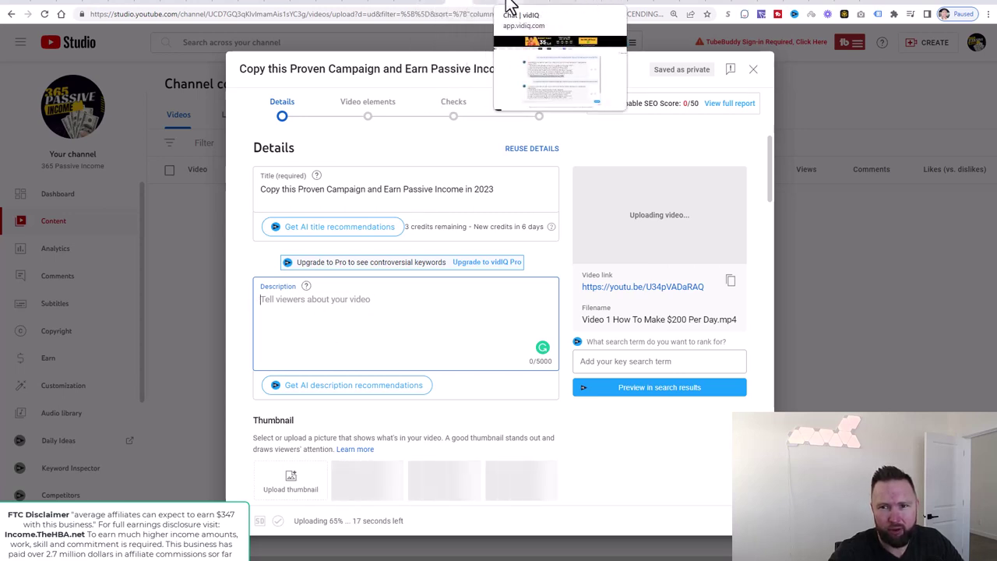
left_click(508, 4)
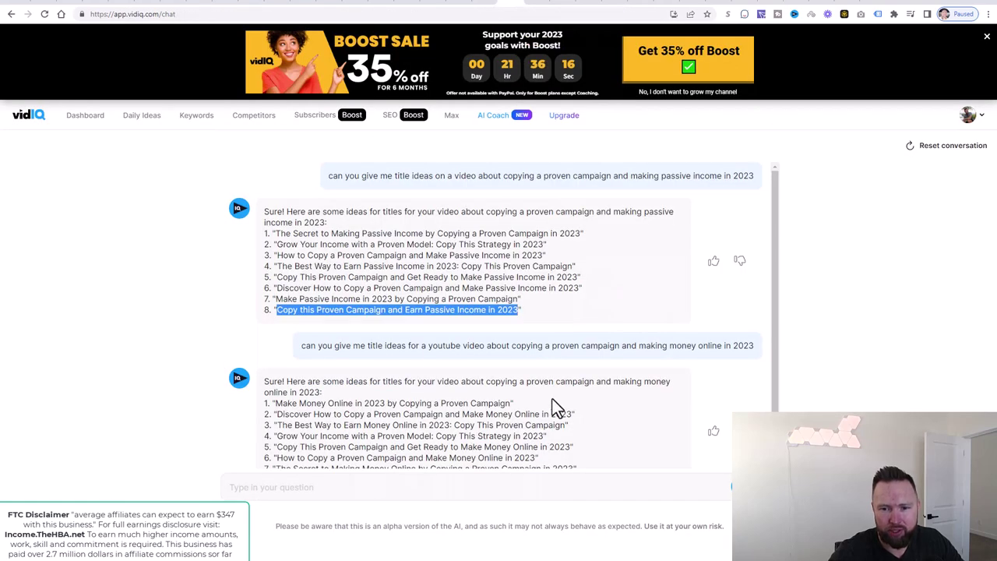
Have the AI Coach write a description about earning passive income in 2023 and copy it
scroll(545, 405, "down", 1)
left_click(379, 492)
type("can you write a youtube description about earning passive i")
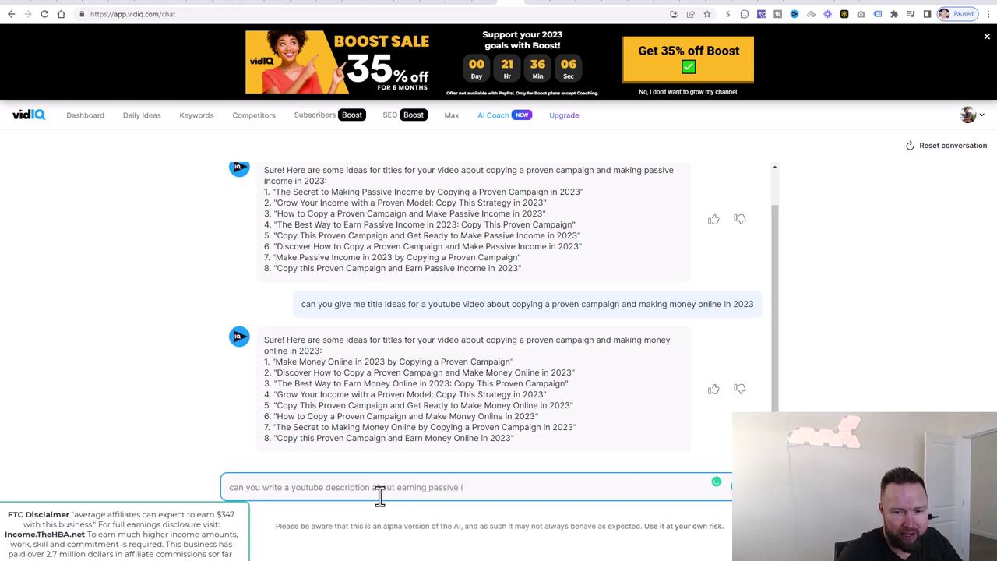
type("ncome in 2023. Thi video wi")
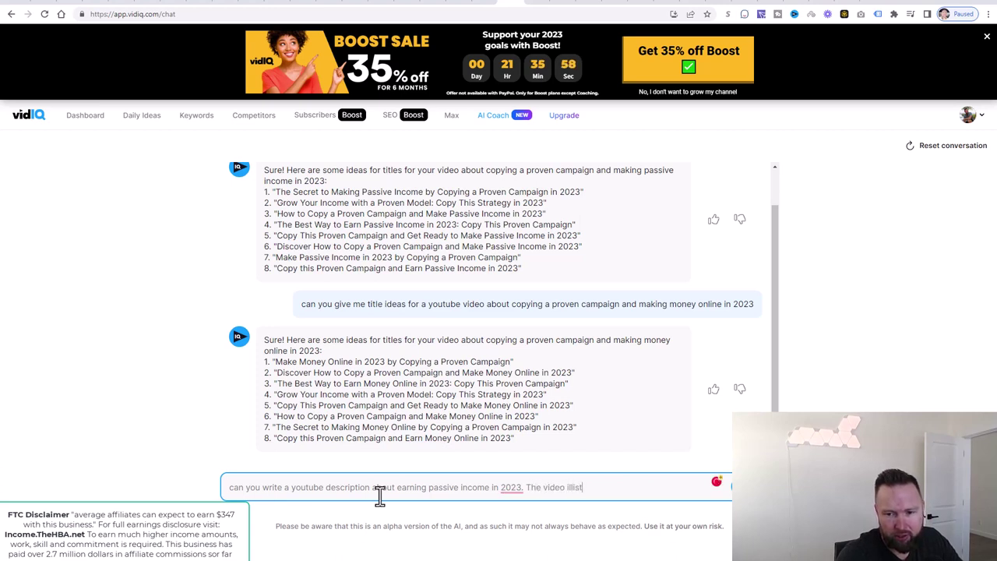
type("lustrat")
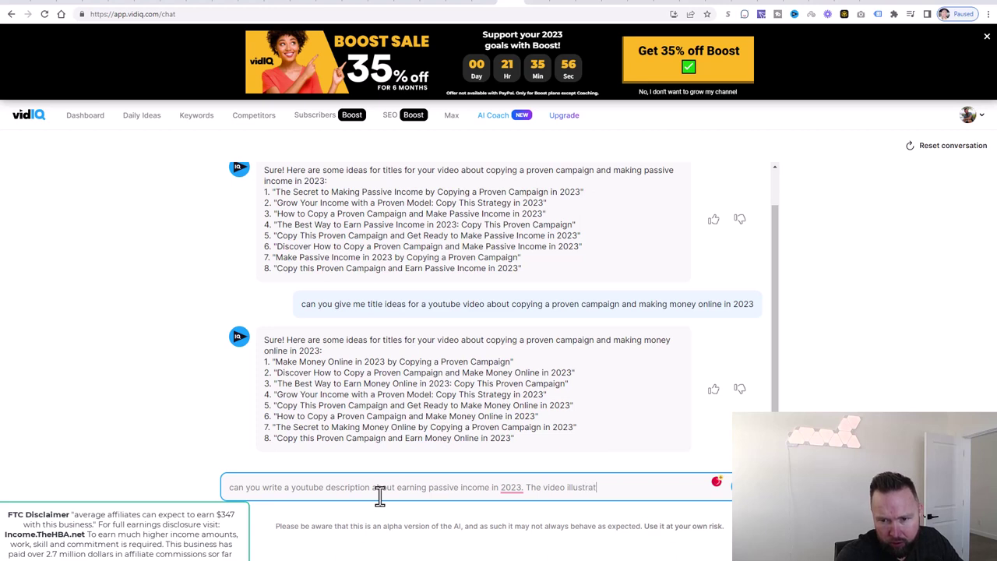
type("es how to earn $200 per day")
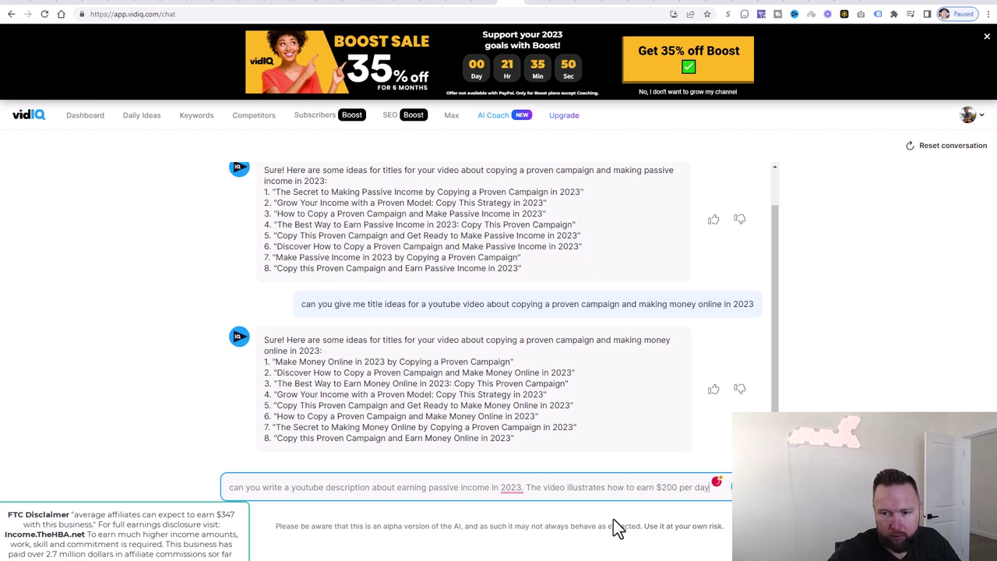
type(" copying a proven campaign")
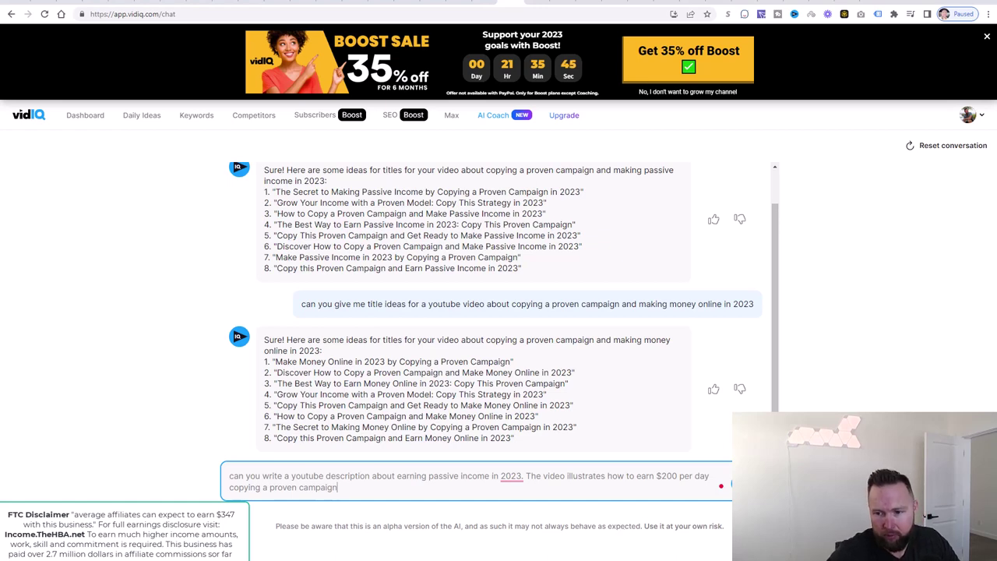
key("Return")
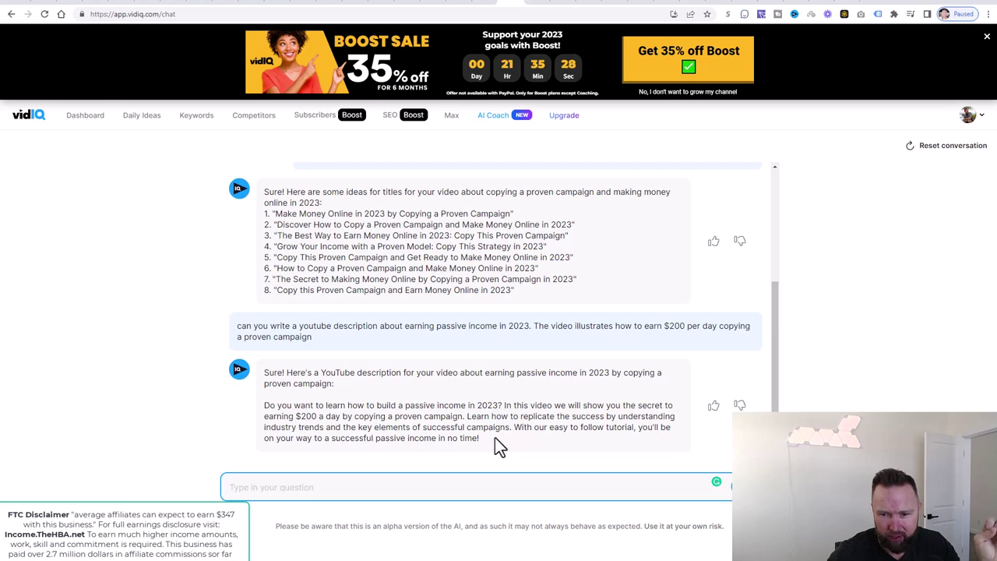
left_click(496, 438)
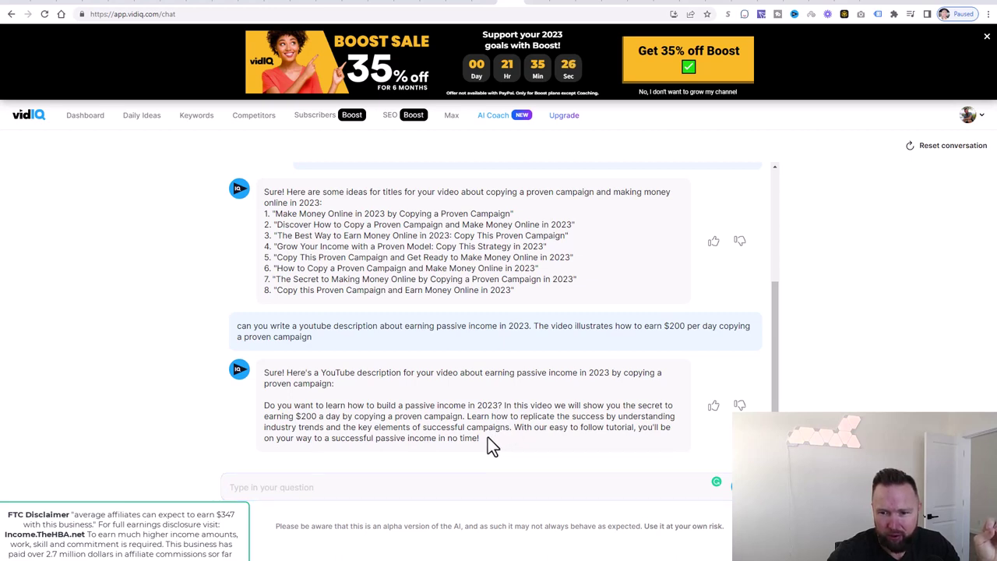
left_click_drag(488, 437, 274, 408)
key("ctrl+c")
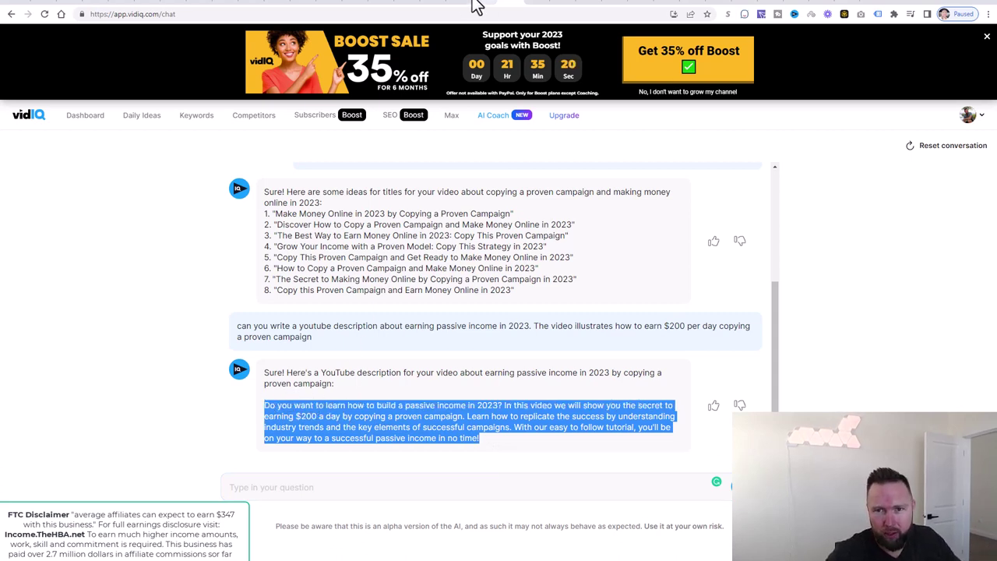
left_click(455, 5)
left_click(439, 329)
Paste the AI-written paragraph into the description with two blank lines above it
key("ctrl+v")
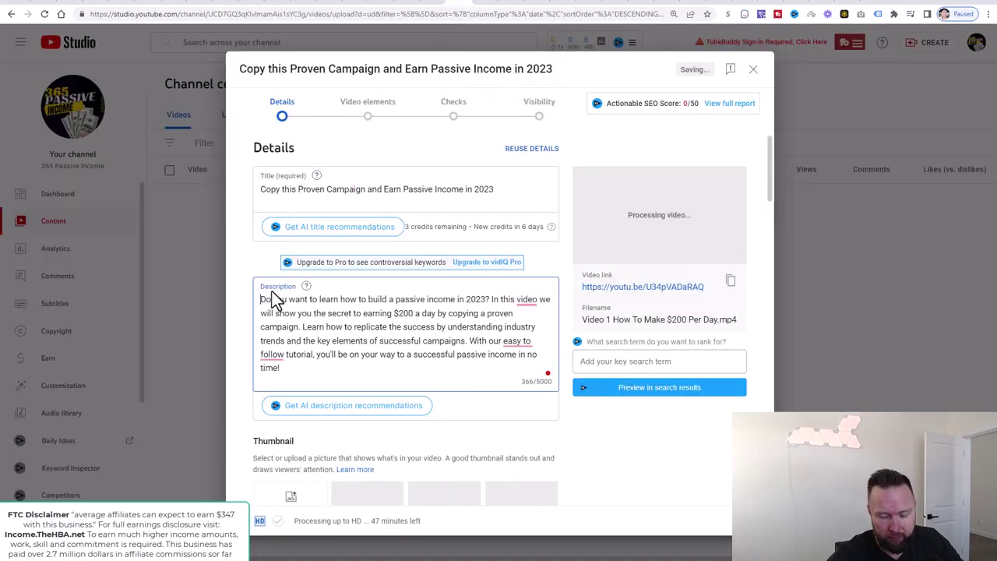
key("Return")
key("Return")
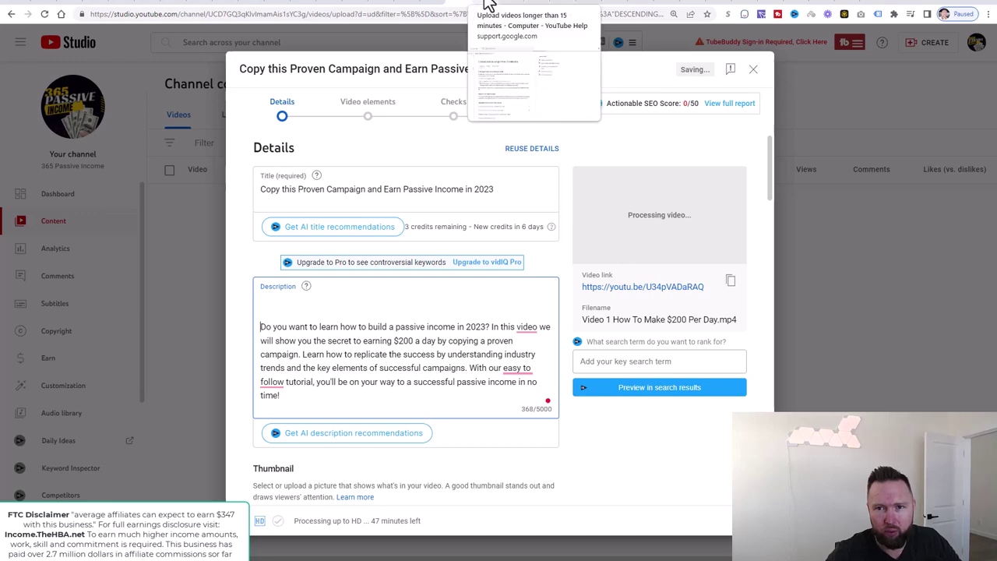
left_click(508, 4)
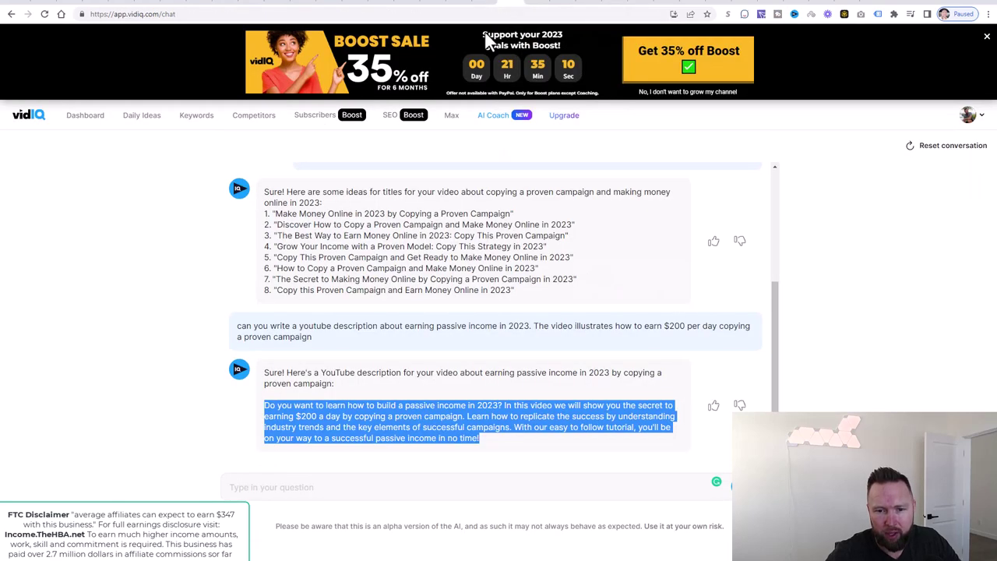
left_click(278, 485)
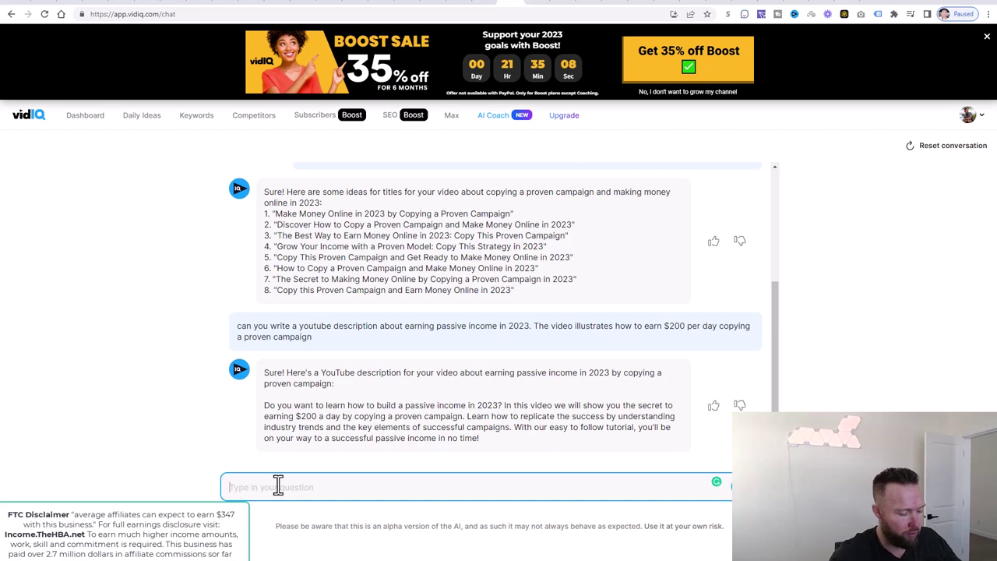
Ask the AI Coach for keyword tags about passive income in 2023 and making $200 per day
type("can you ")
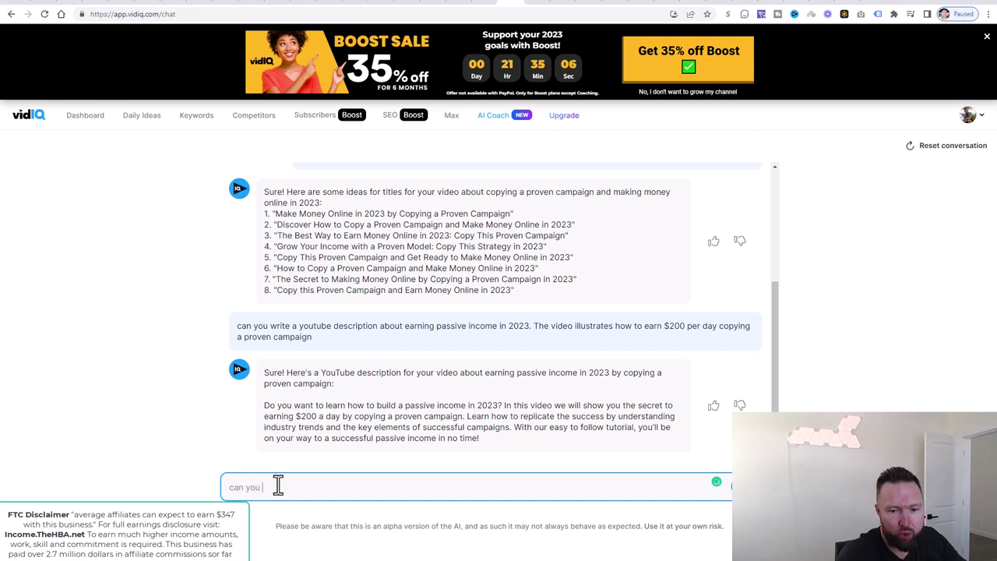
type("give me keyword tags related to passive income in 2023 and")
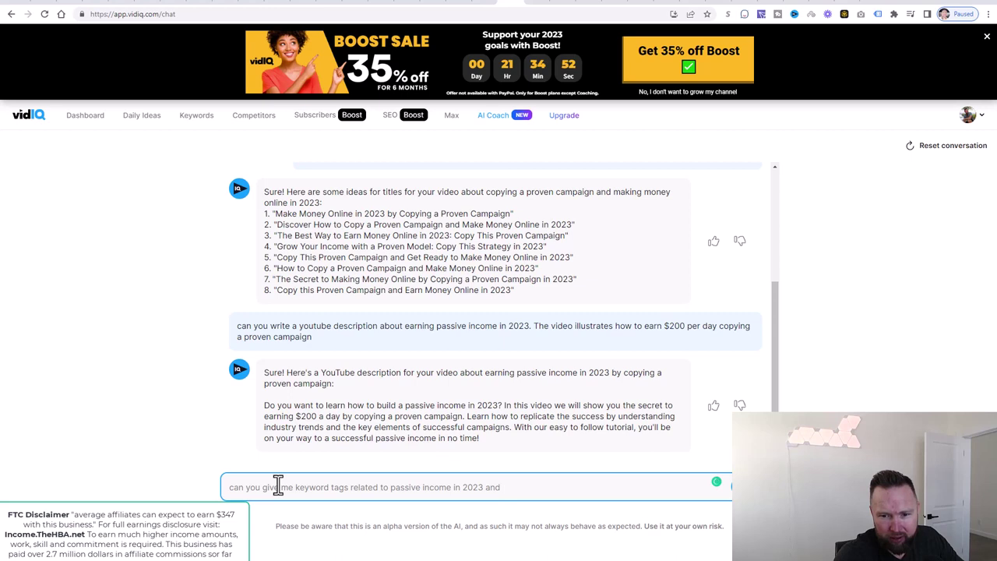
type("ing $200 per day")
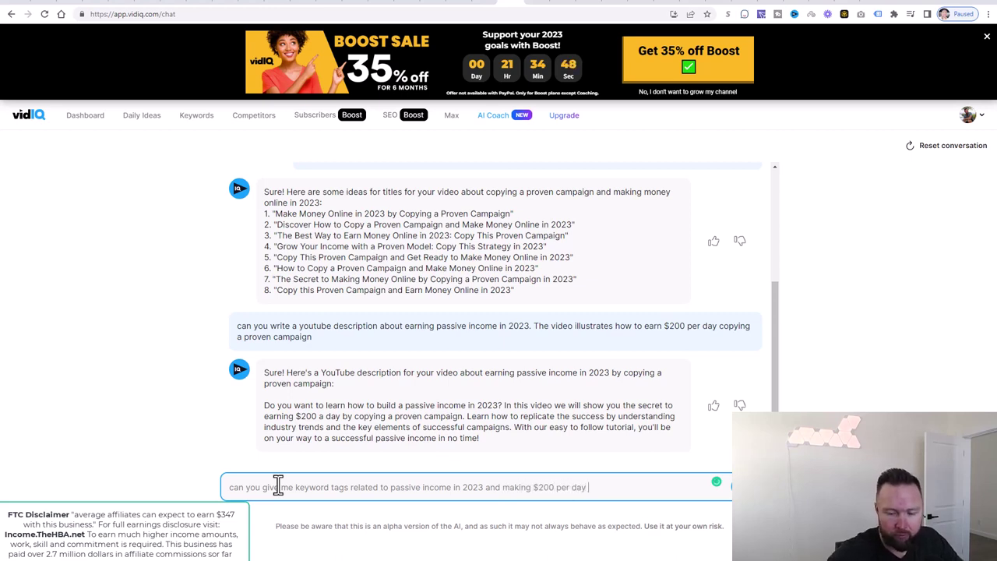
left_click(725, 486)
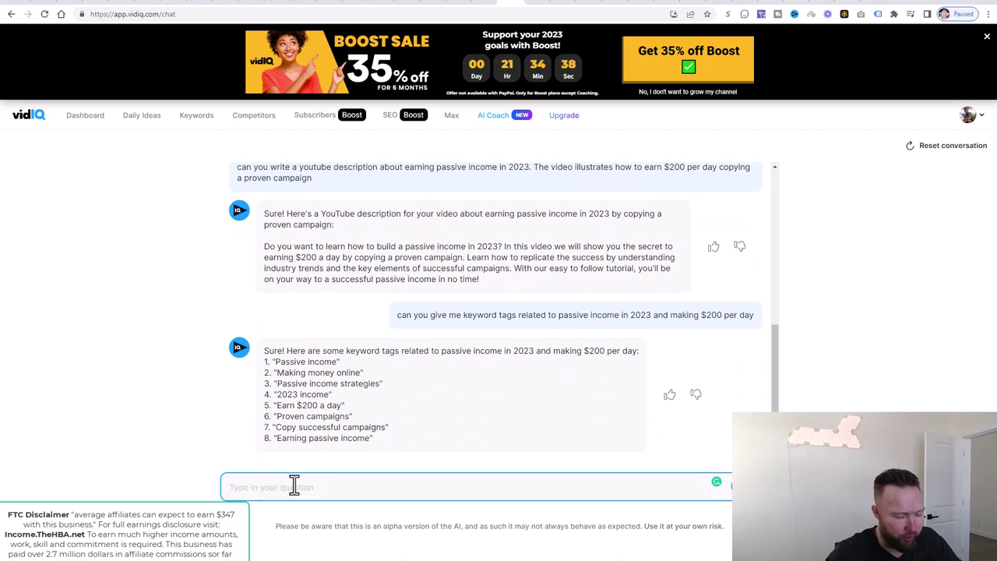
Type the tags passive income, make money online, make/earn $200 per day, side hustle, work from home
type("passive income")
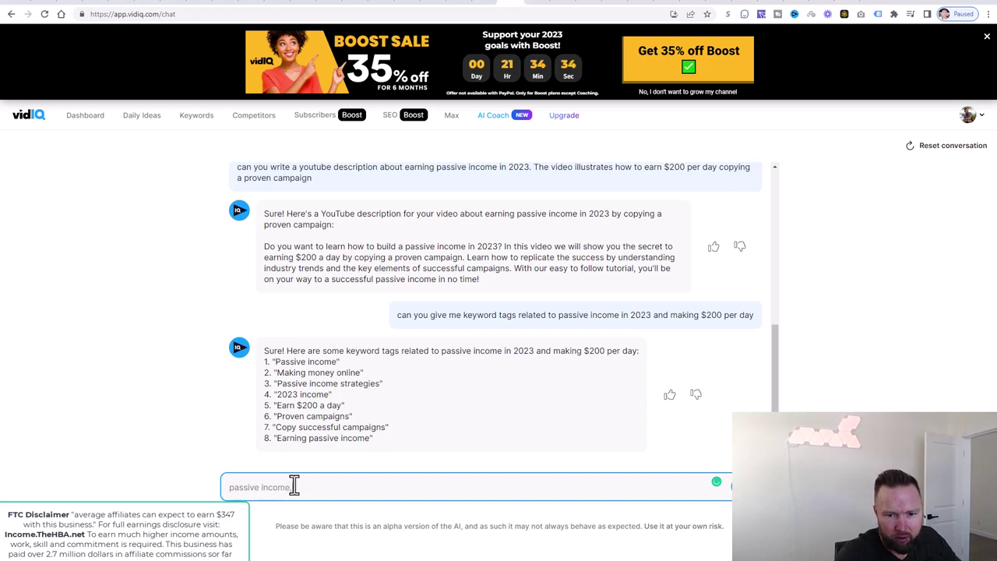
type(" make money online")
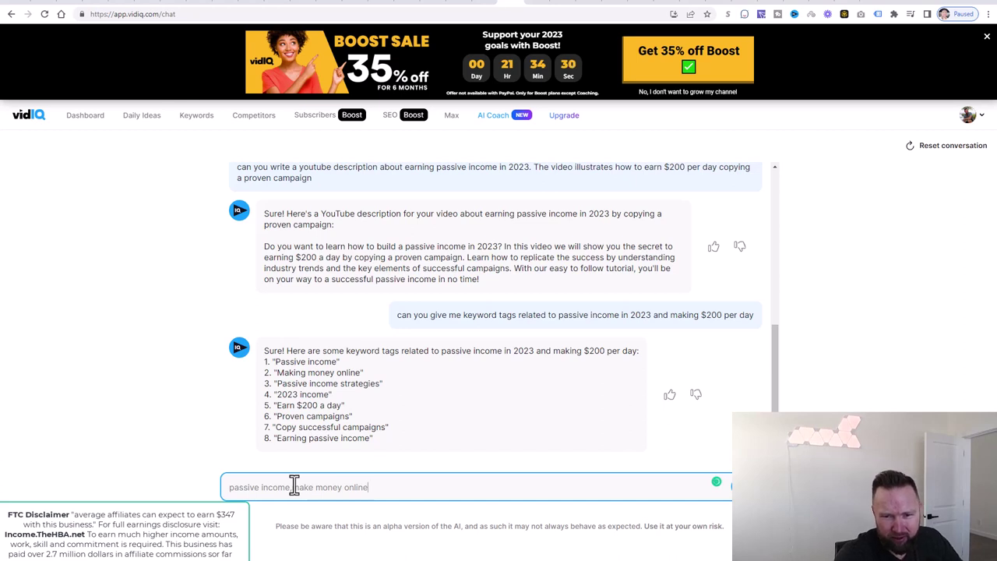
type(",make $200 per day")
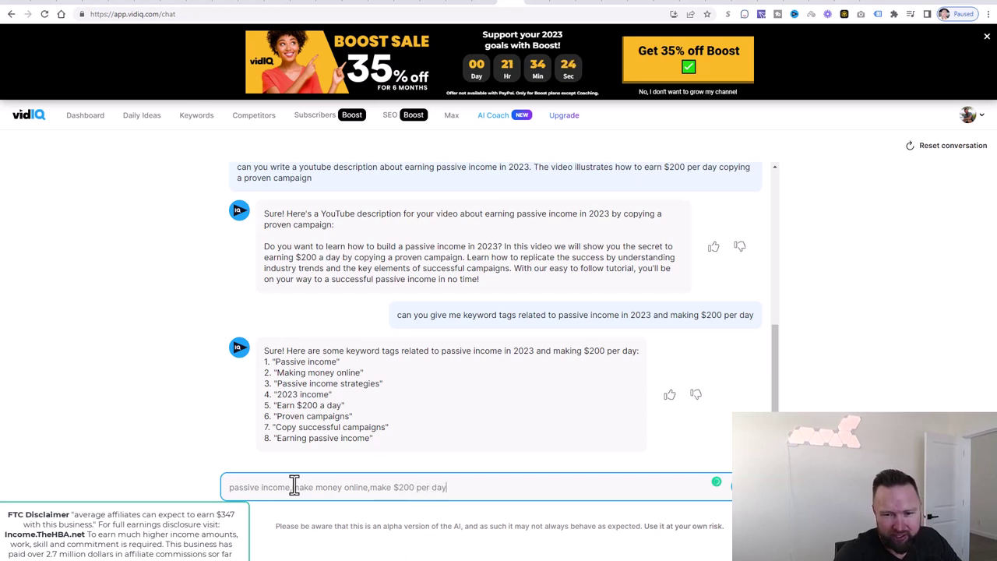
type(",earn $200 per day,")
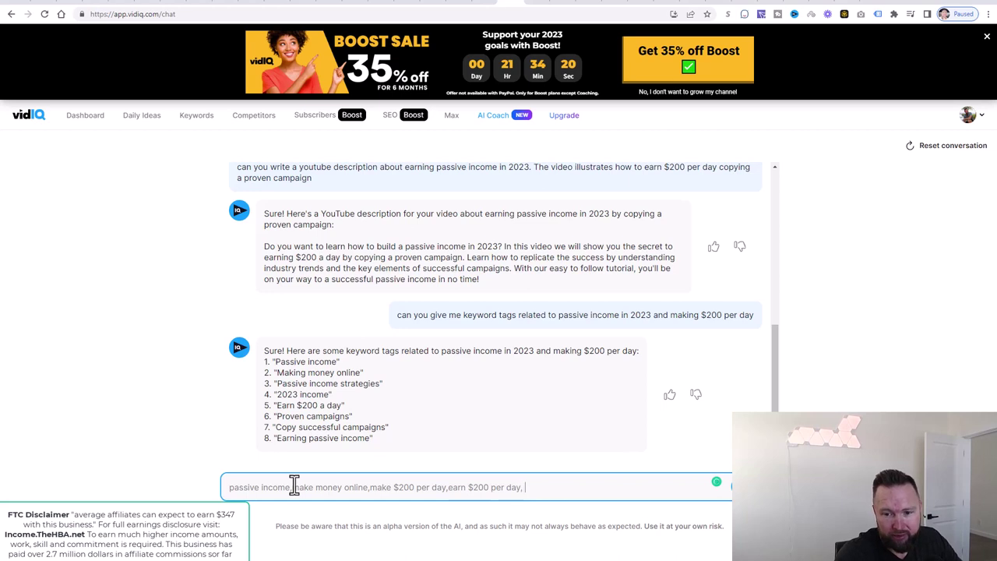
key("BackSpace")
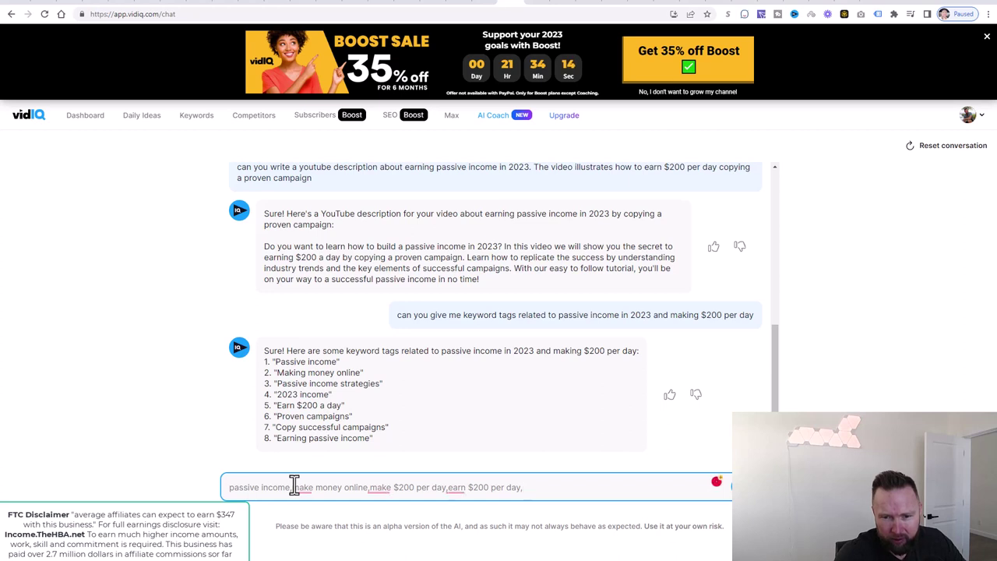
type("side hus")
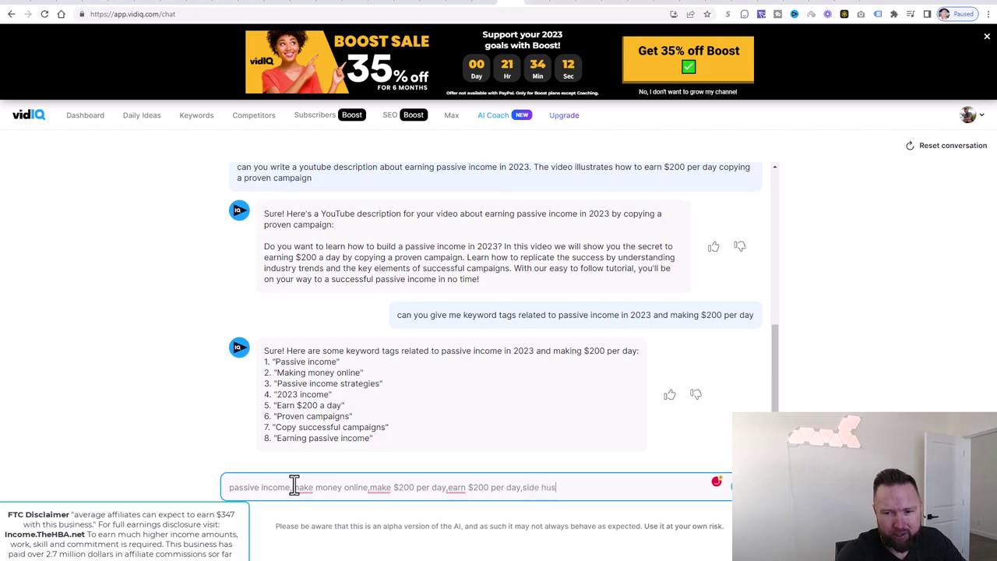
type("tle,")
key("BackSpace")
type("work from home,")
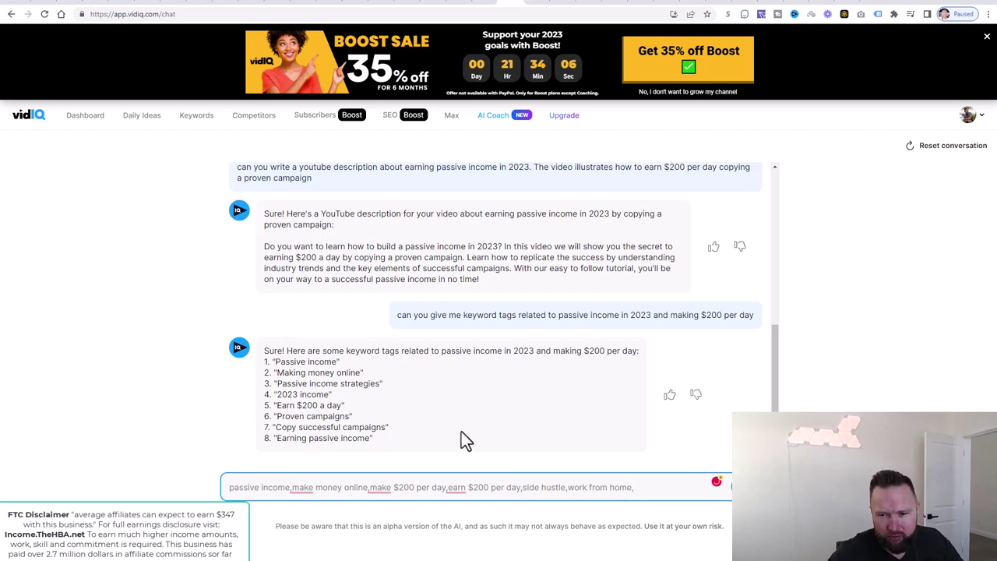
Select the whole typed tag list for copying
left_click_drag(379, 440, 374, 366)
left_click(393, 425)
left_click(596, 487)
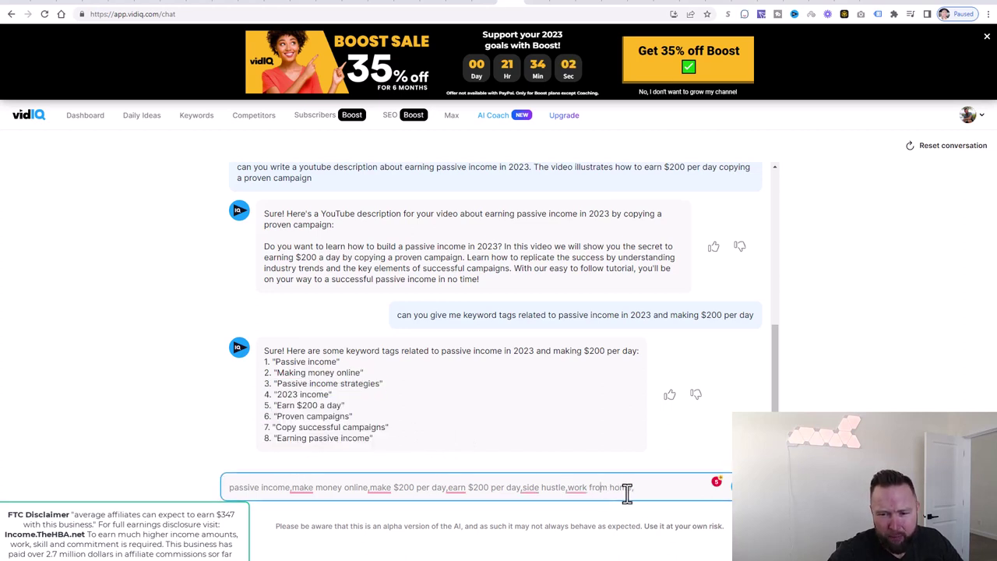
left_click_drag(645, 487, 222, 485)
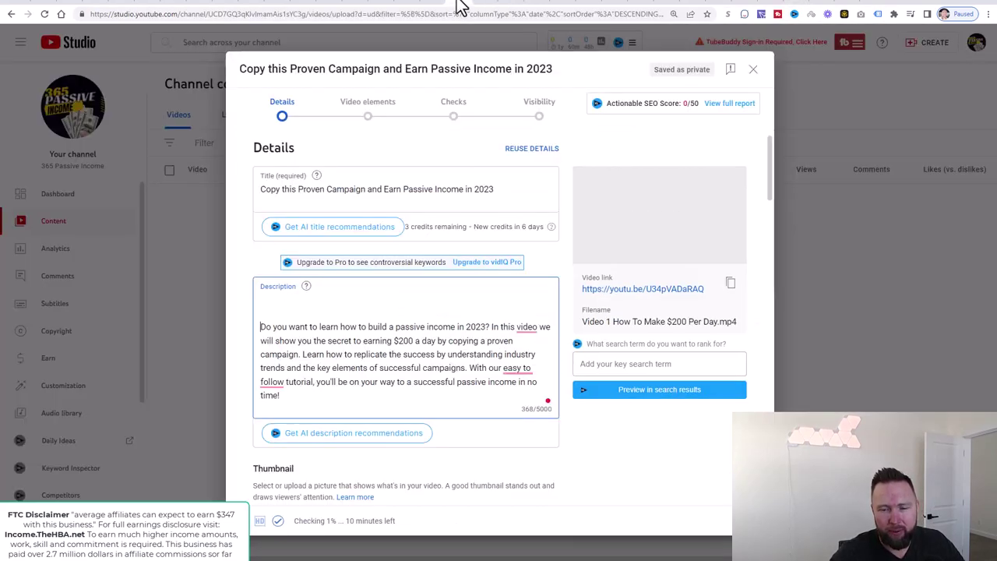
Mark the video as not made for kids
scroll(512, 449, "down", 3)
scroll(509, 449, "down", 5)
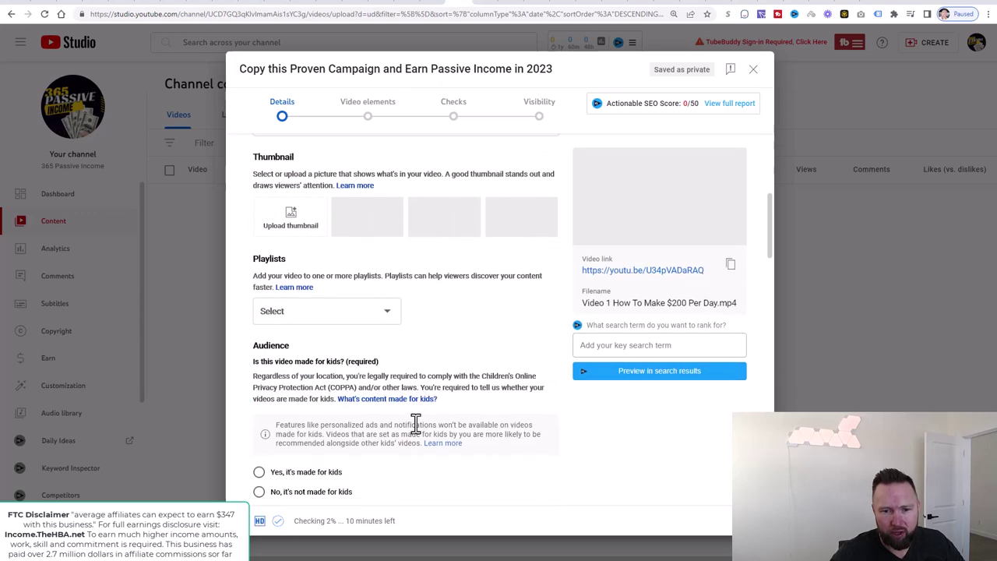
left_click(260, 389)
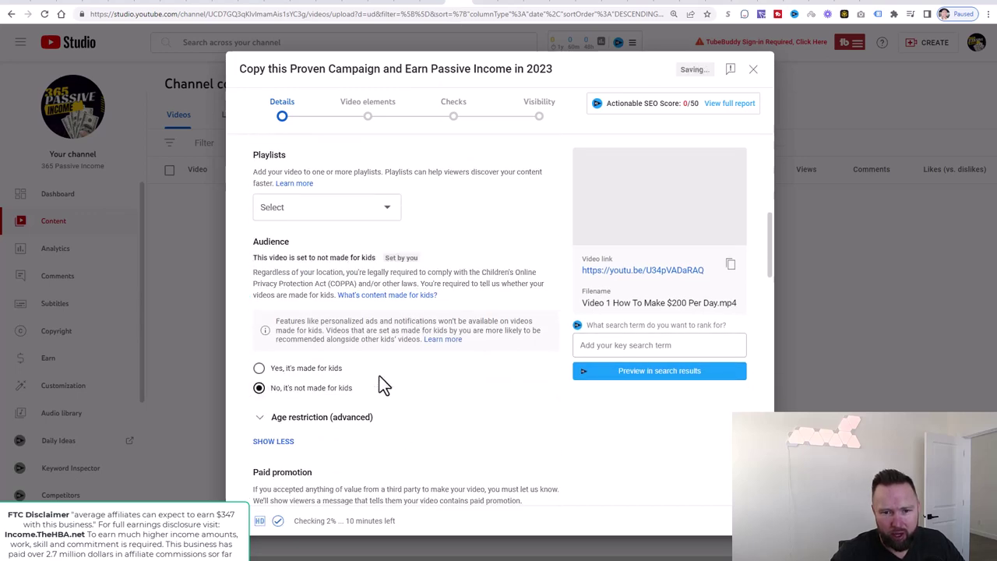
scroll(351, 387, "down", 2)
scroll(304, 313, "down", 2)
scroll(308, 257, "up", 6)
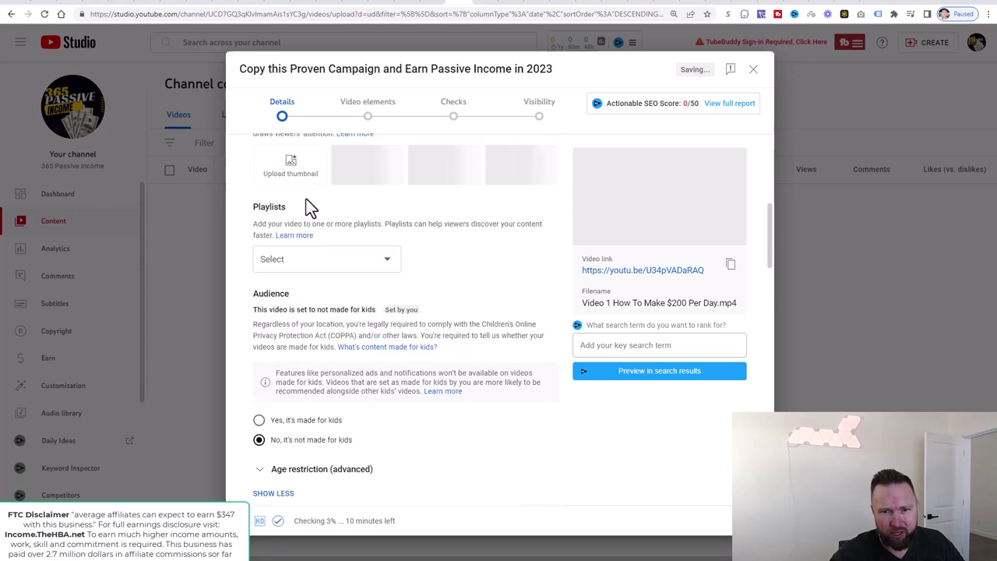
scroll(307, 296, "up", 2)
scroll(447, 395, "down", 8)
Add the six copied tags plus 'how to make money online' and 'earn money online'
left_click(368, 402)
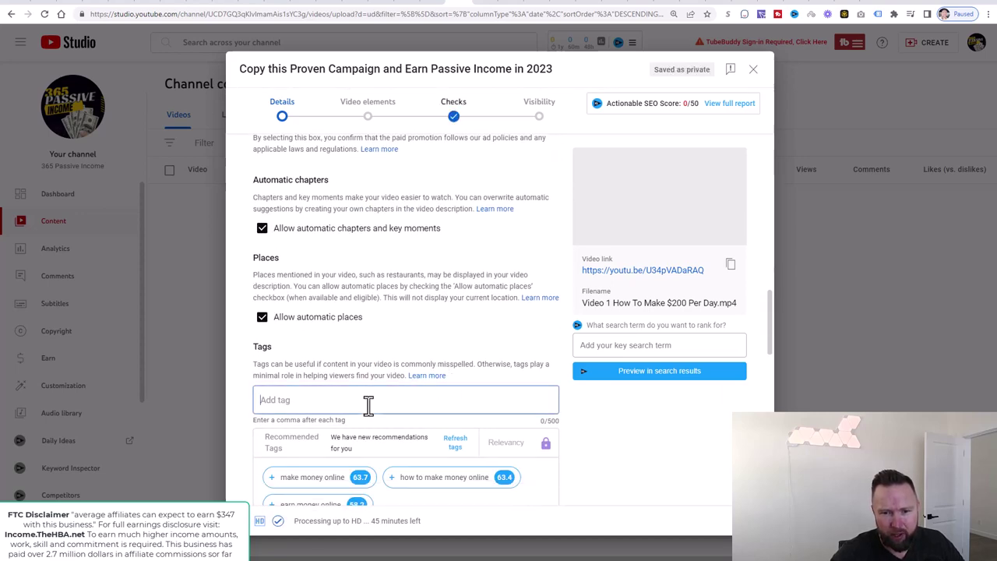
scroll(374, 410, "down", 1)
type("passive income, make money online, make $200 per day, earn $200 per day, side hustle, work from home")
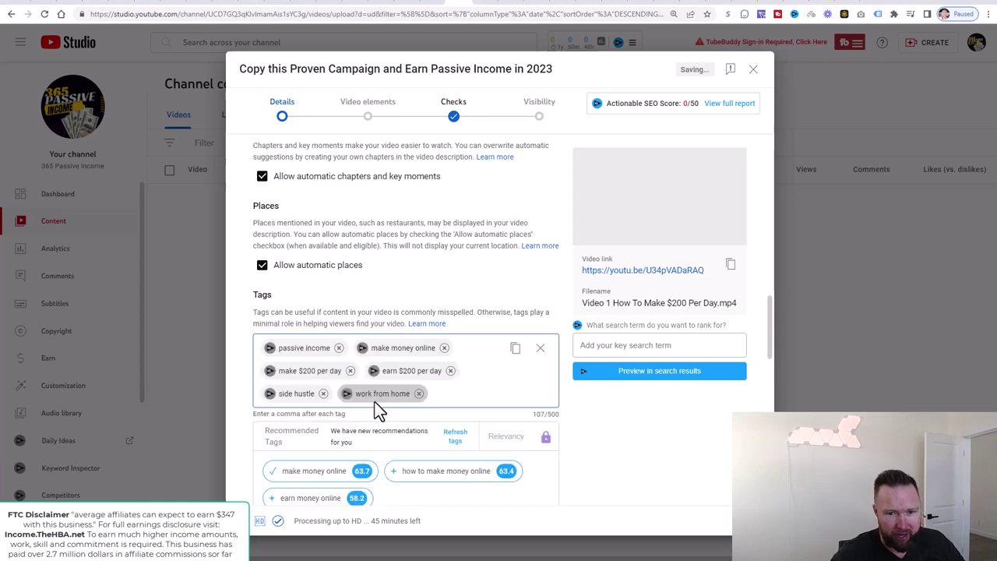
scroll(415, 455, "down", 3)
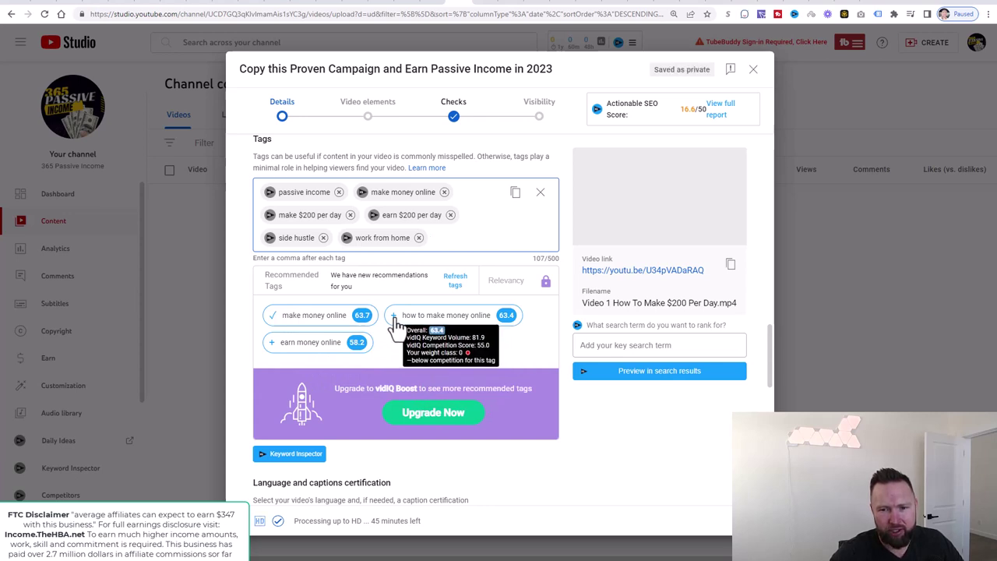
left_click(397, 326)
left_click(278, 363)
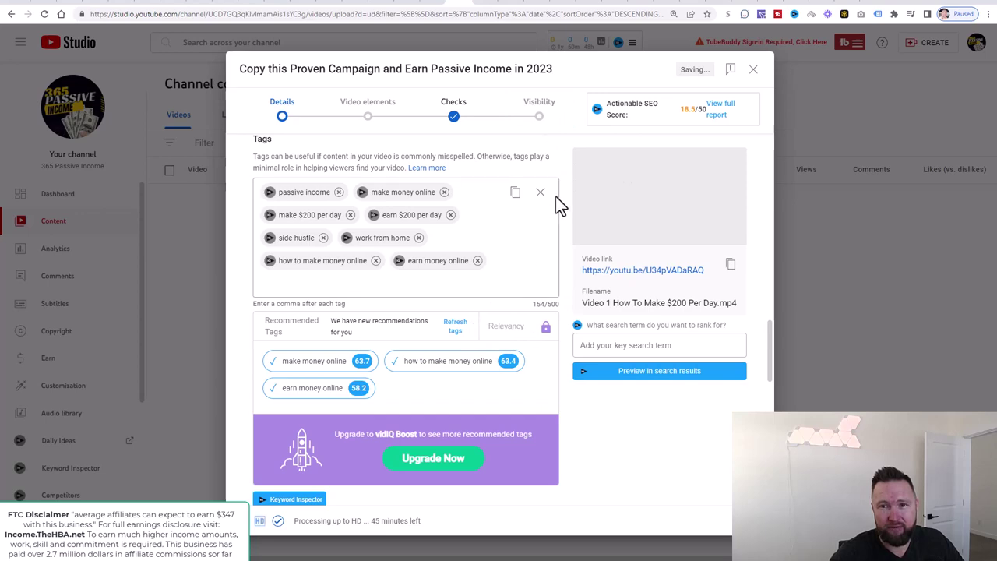
left_click(510, 6)
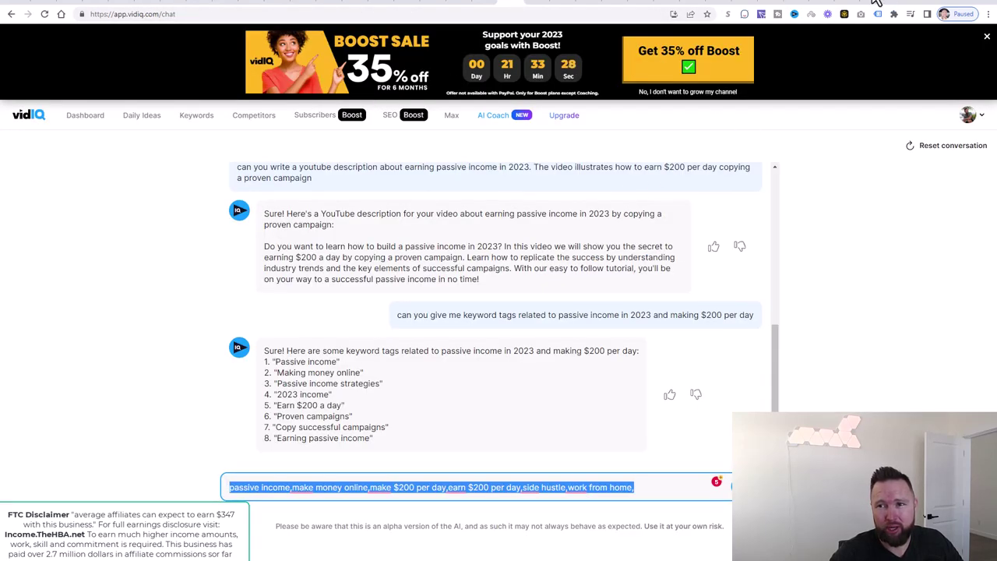
Browse the Extension page on vidiq.com, then return to the YouTube Studio details
left_click(844, 14)
left_click(873, 31)
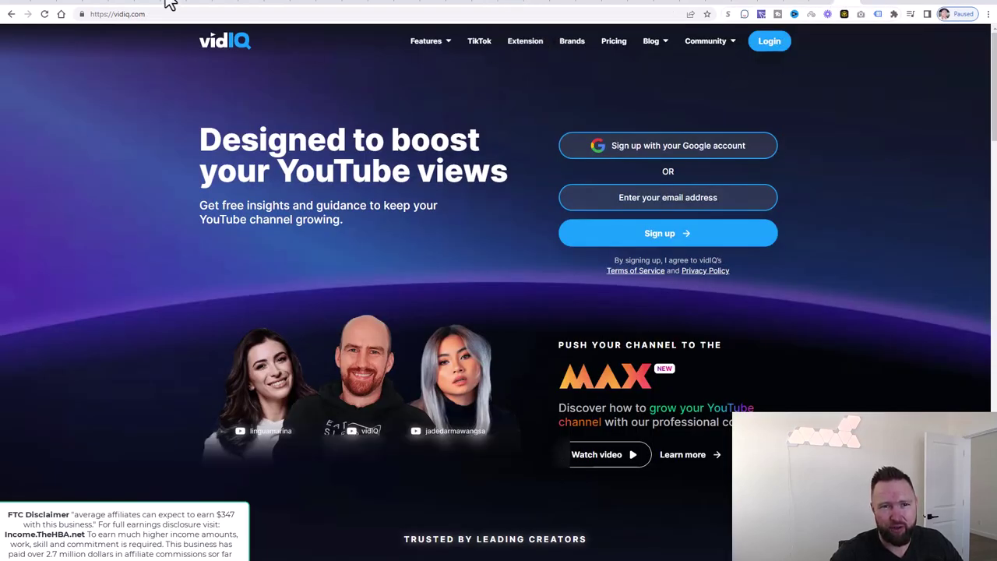
left_click(534, 46)
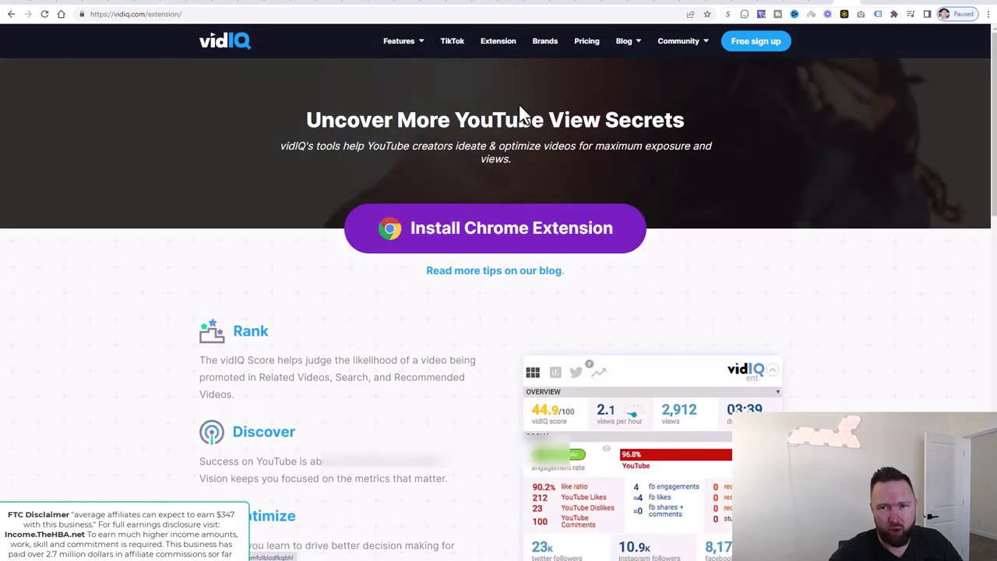
left_click(462, 3)
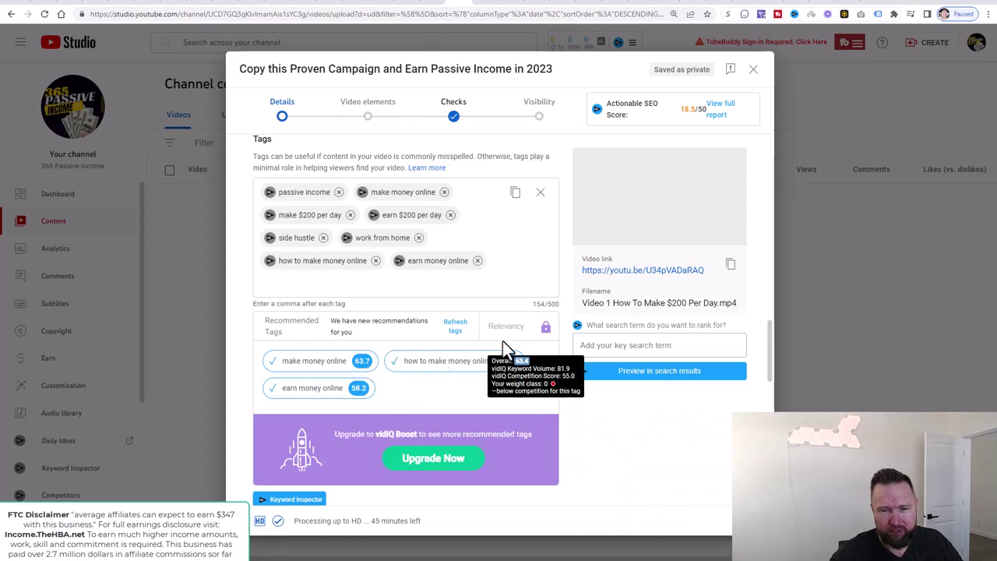
Append a 'topic ideas:' line listing all eight copied tags below the description
scroll(520, 332, "up", 2)
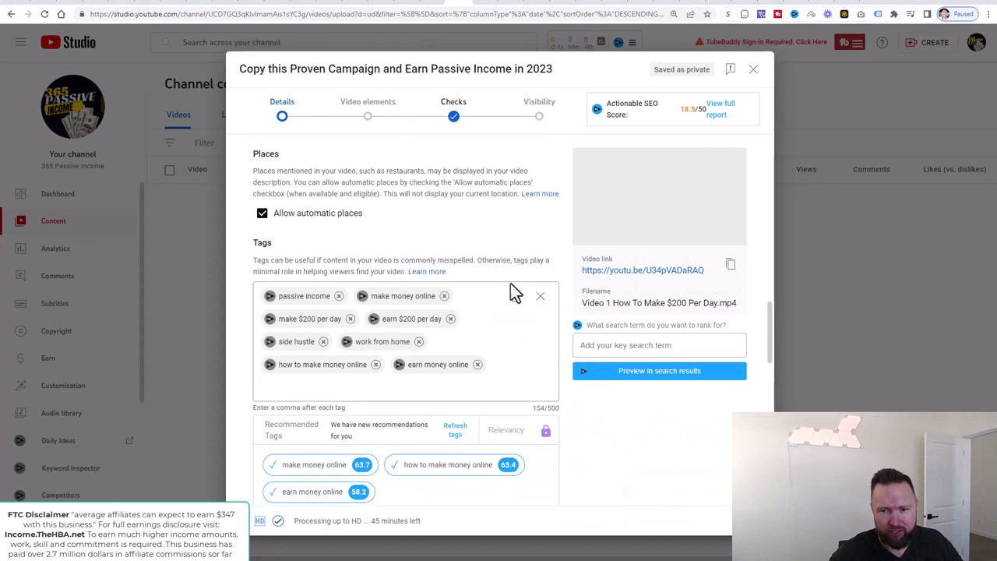
left_click(515, 298)
scroll(599, 306, "up", 10)
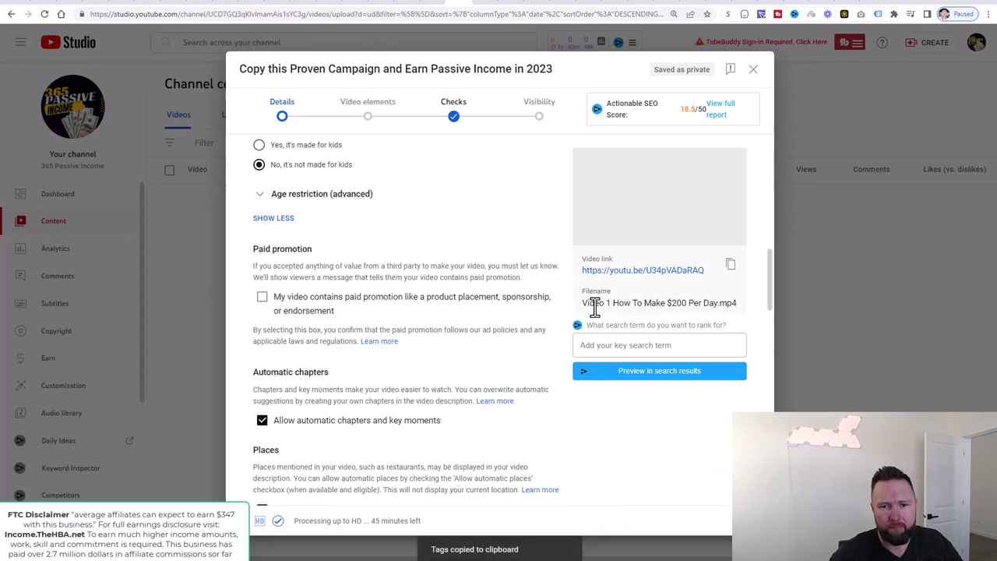
scroll(530, 304, "up", 3)
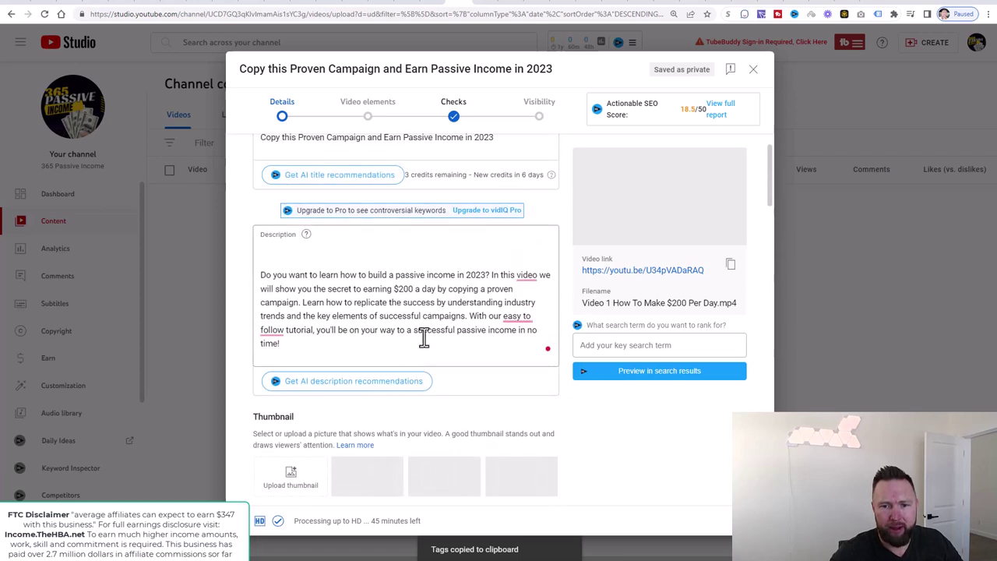
key("Return")
key("Return")
key("Return")
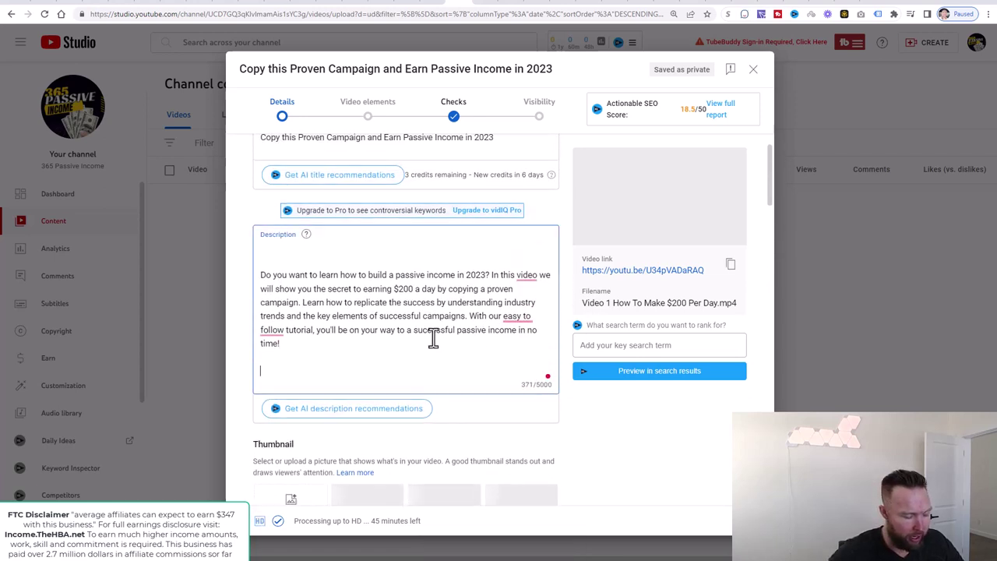
type("topic ")
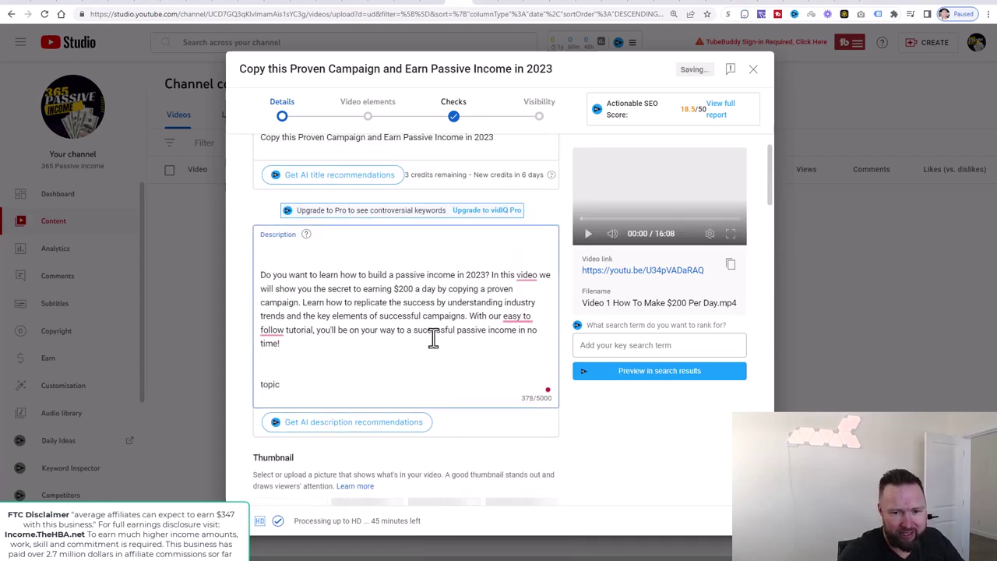
type("ideas:")
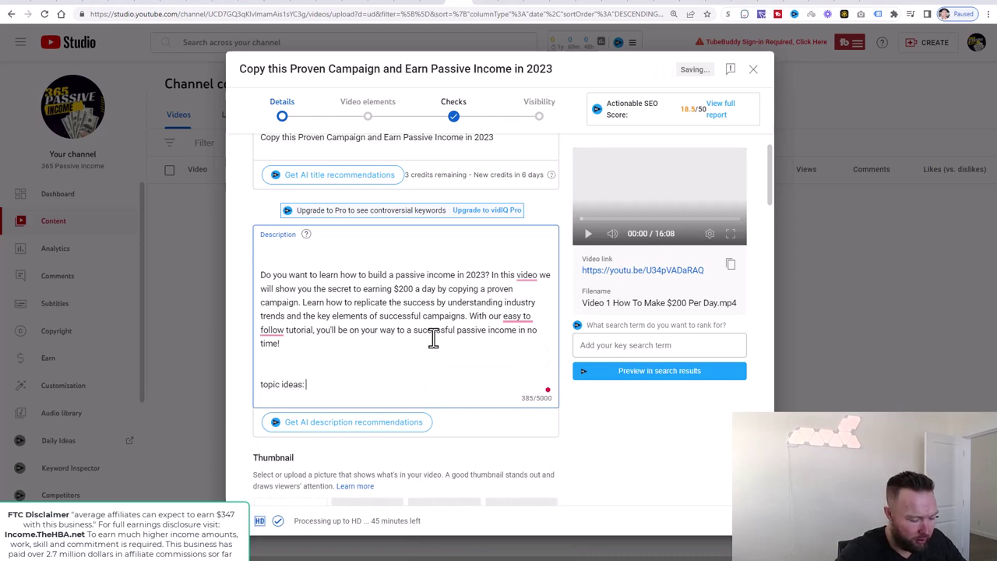
key("ctrl+v")
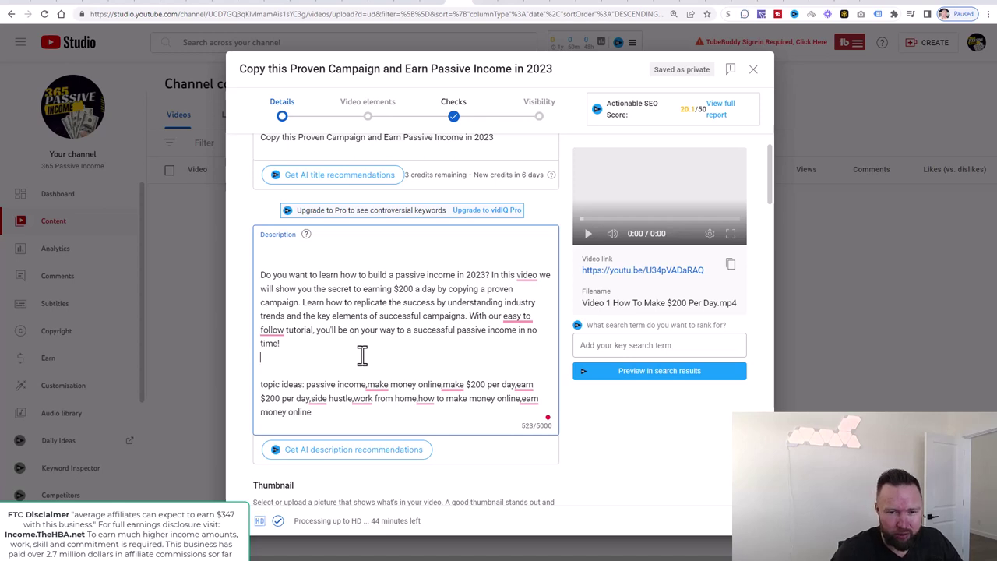
scroll(358, 356, "down", 1)
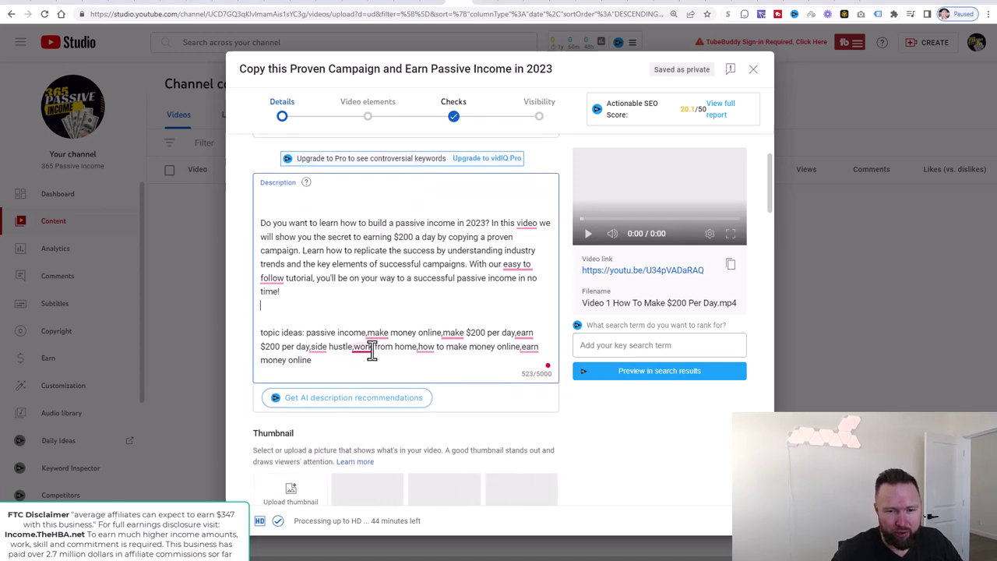
left_click(320, 314)
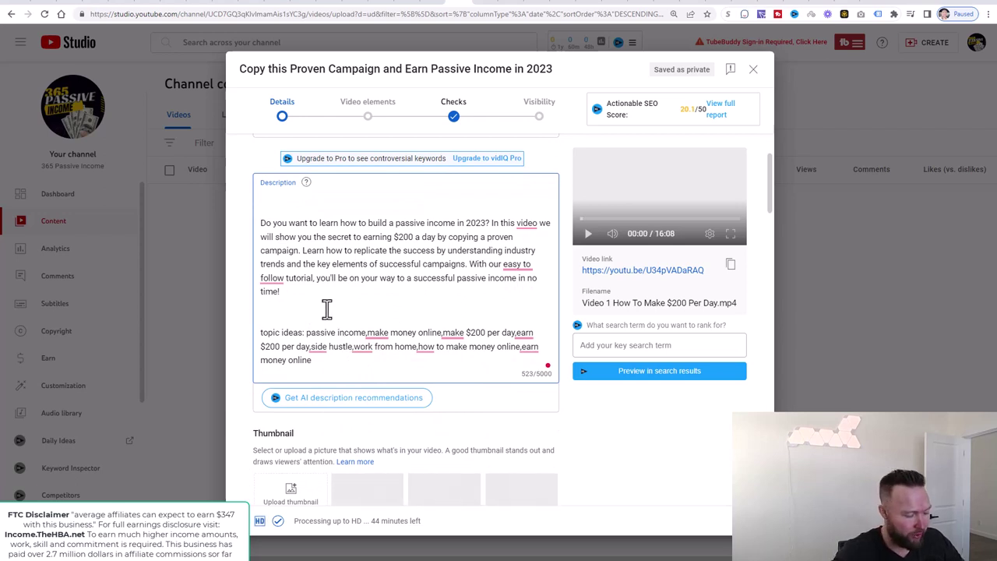
Insert the line #passiveincome #makemoneyonline #sidehustle above the topic ideas
key("Return")
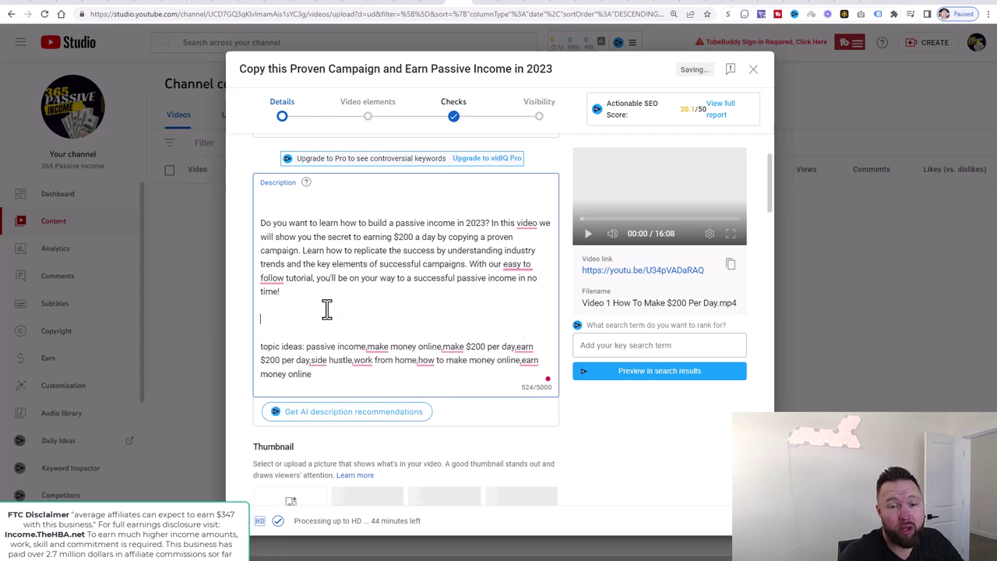
type("#passive")
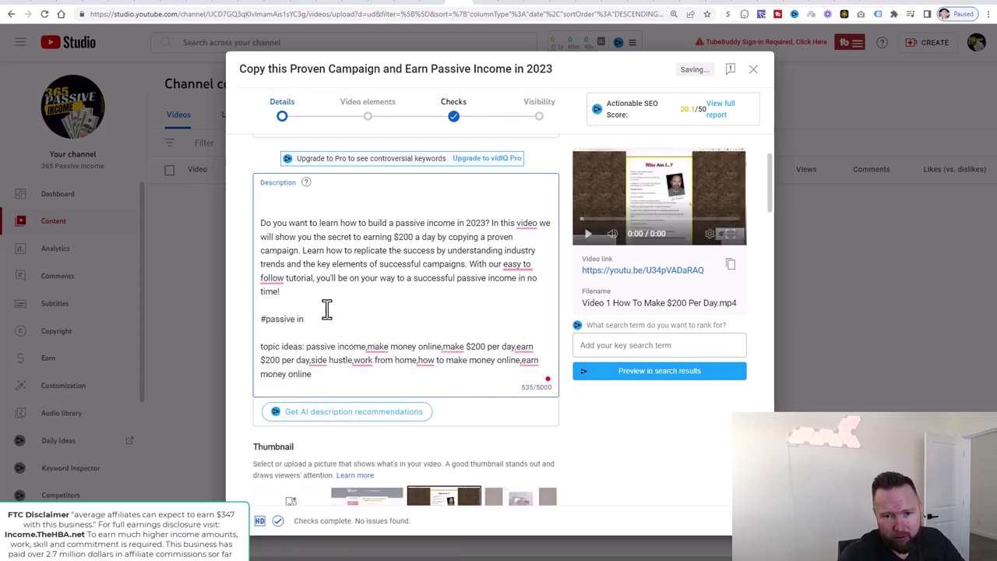
key("BackSpace")
type("income #makemoneyonline")
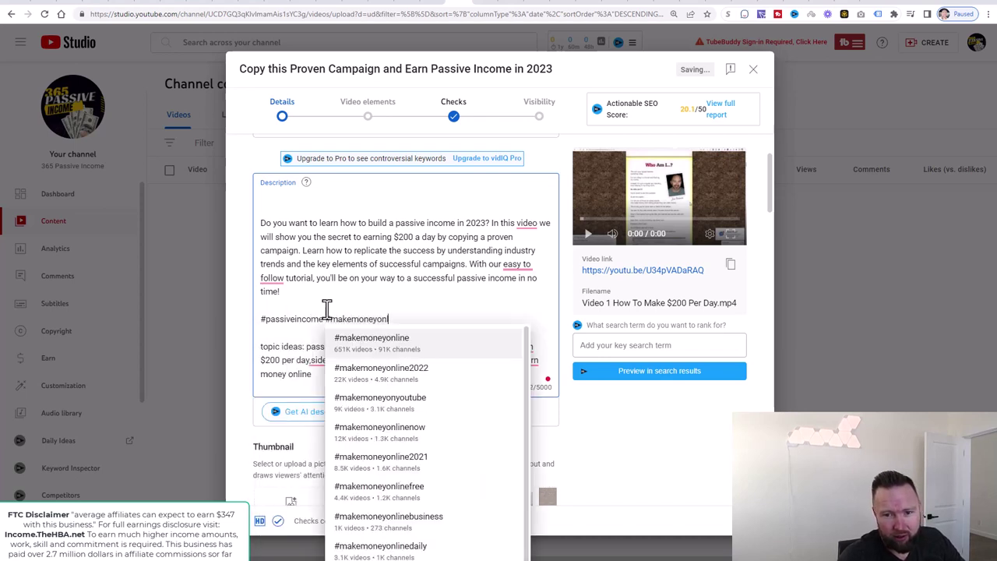
type(" $make")
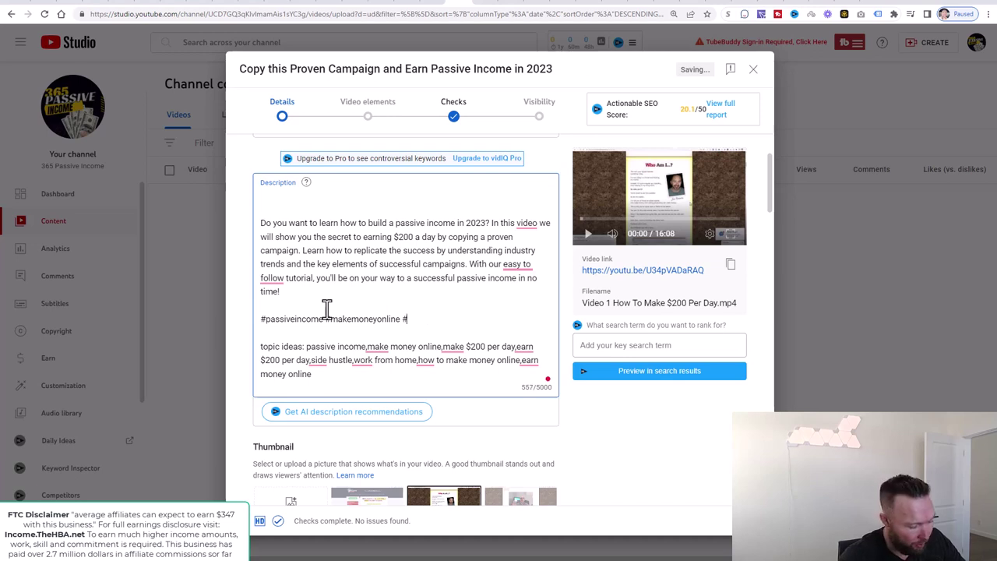
type("make")
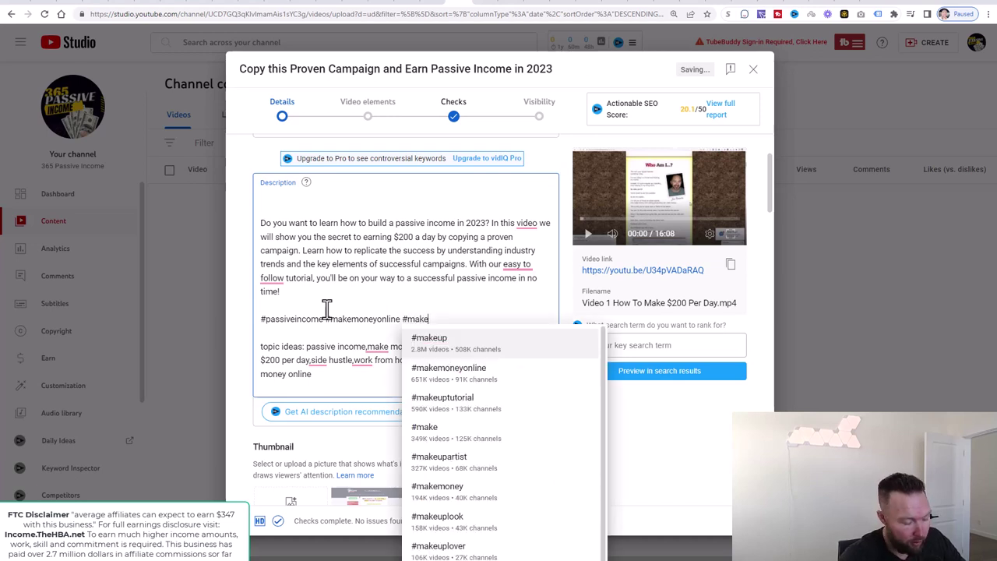
type("$")
key("BackSpace")
key("BackSpace")
key("BackSpace")
key("BackSpace")
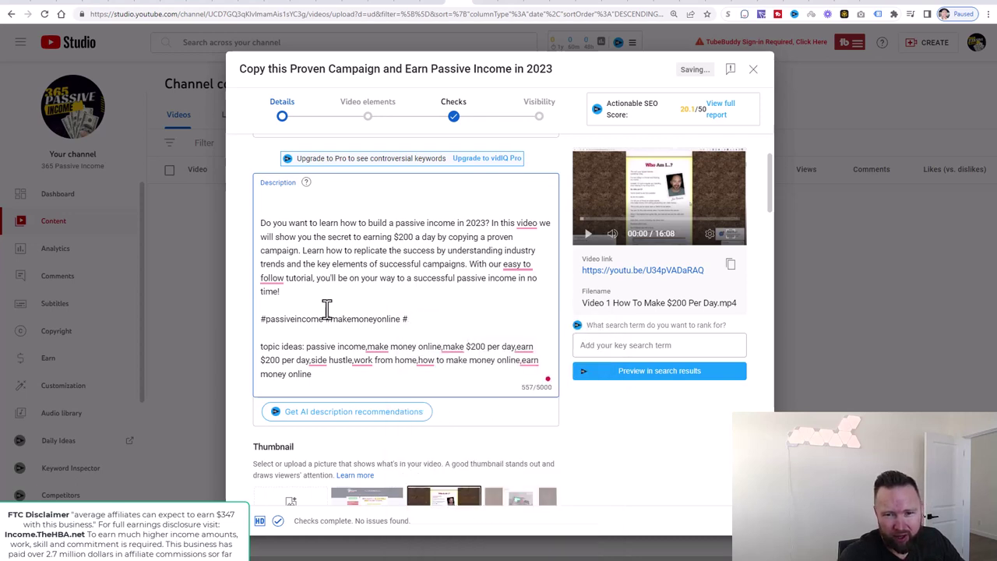
type("sidehustle")
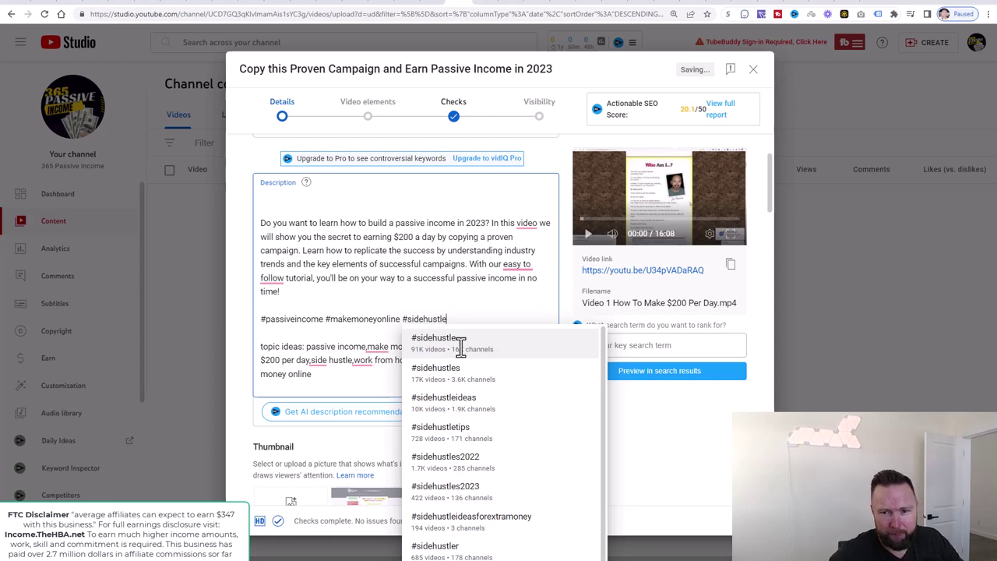
left_click(450, 342)
scroll(468, 323, "up", 2)
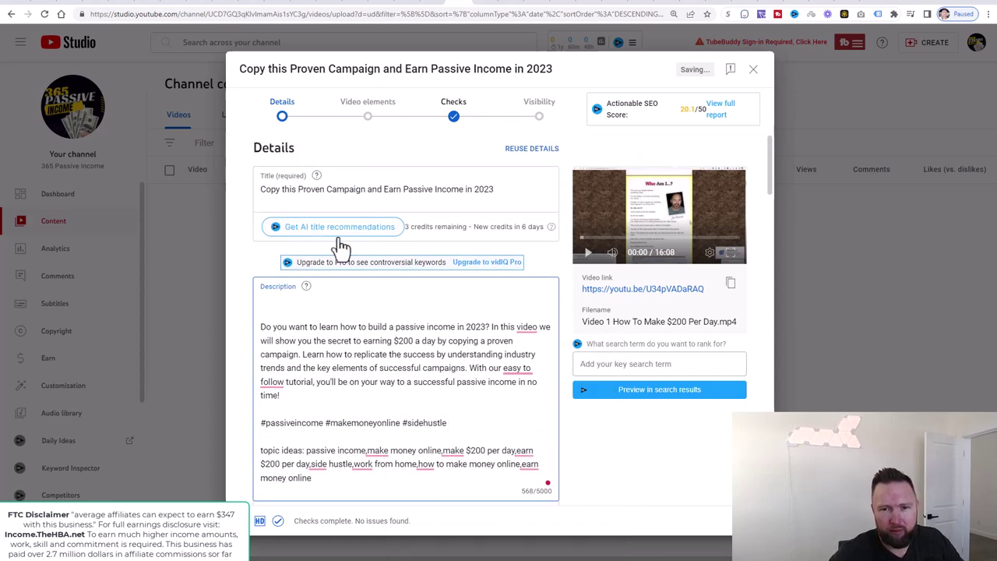
Insert '$200/Day' before 'Campaign' in the video title
left_click(328, 189)
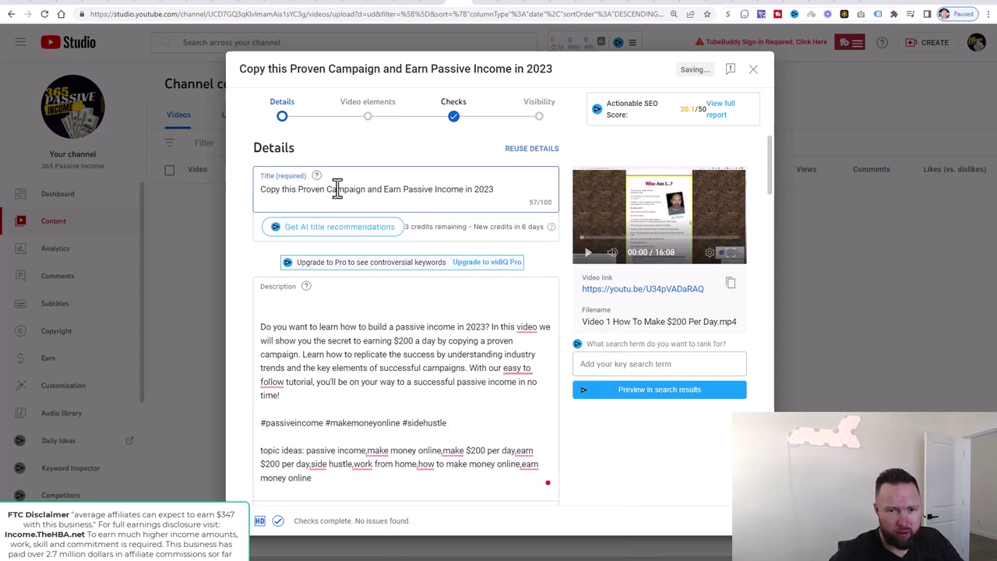
type("$200")
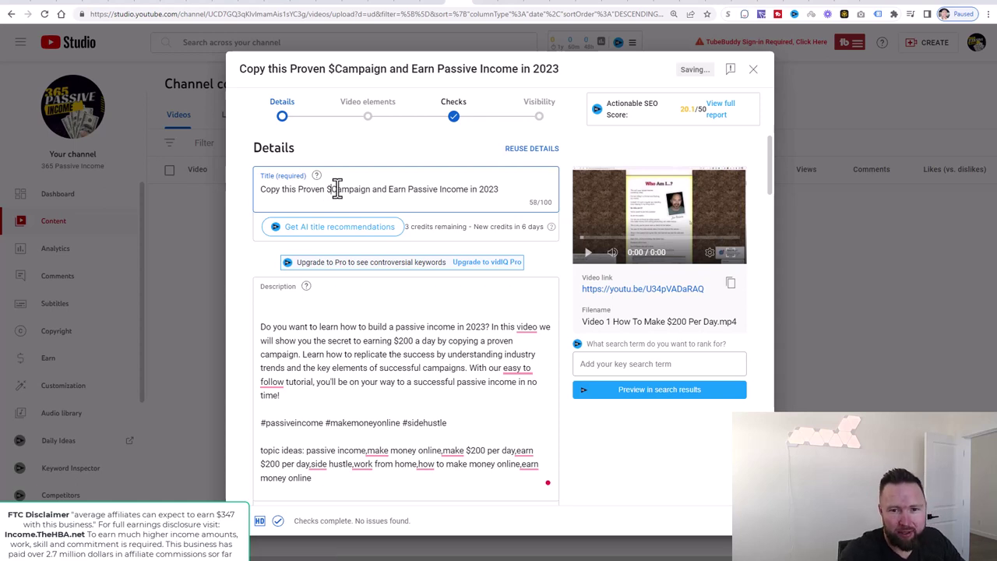
type("/Day")
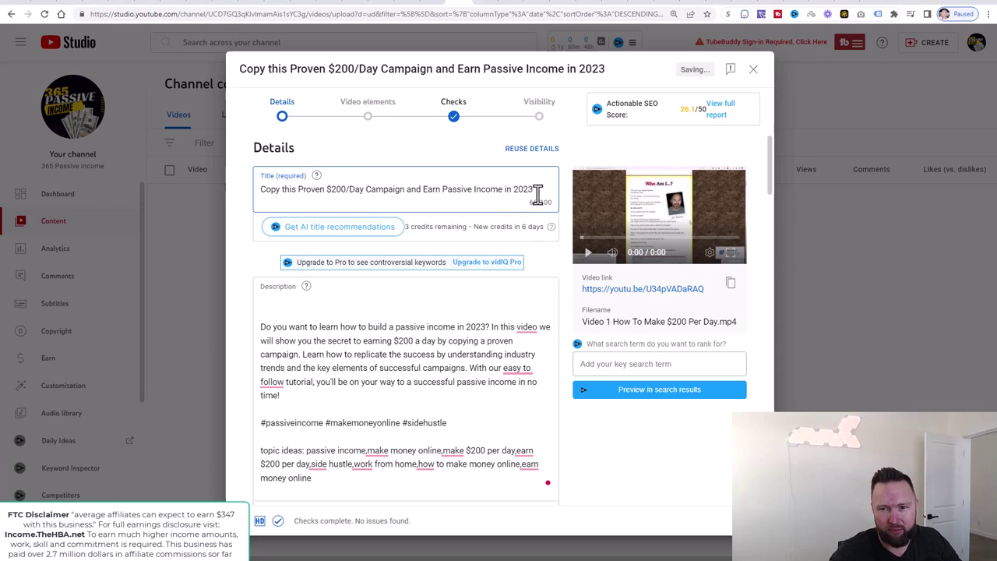
left_click_drag(538, 191, 368, 191)
left_click(356, 194)
left_click(368, 191)
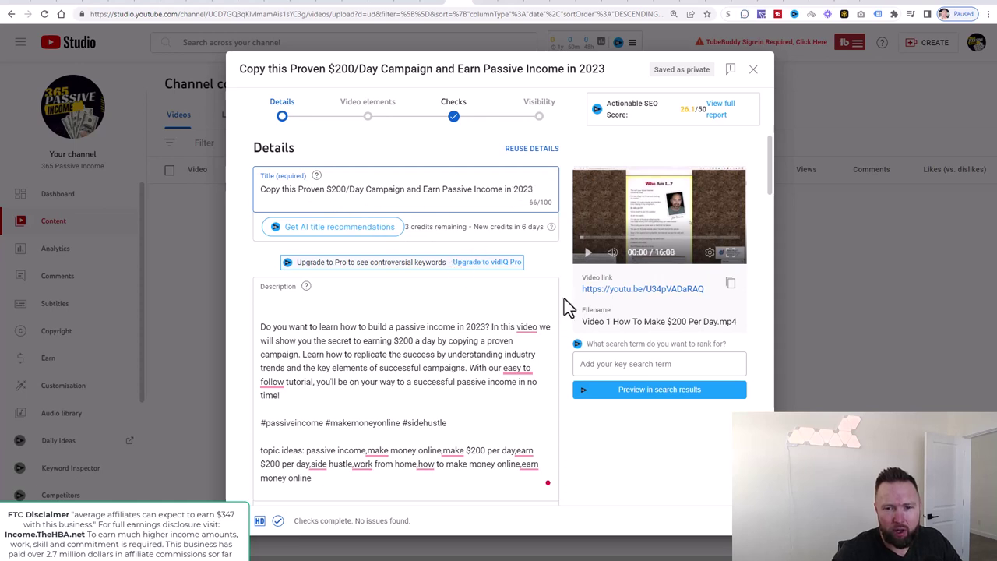
Scroll the video details to review the vidIQ SEO score of 26.1/50
scroll(479, 322, "down", 1)
scroll(459, 328, "down", 1)
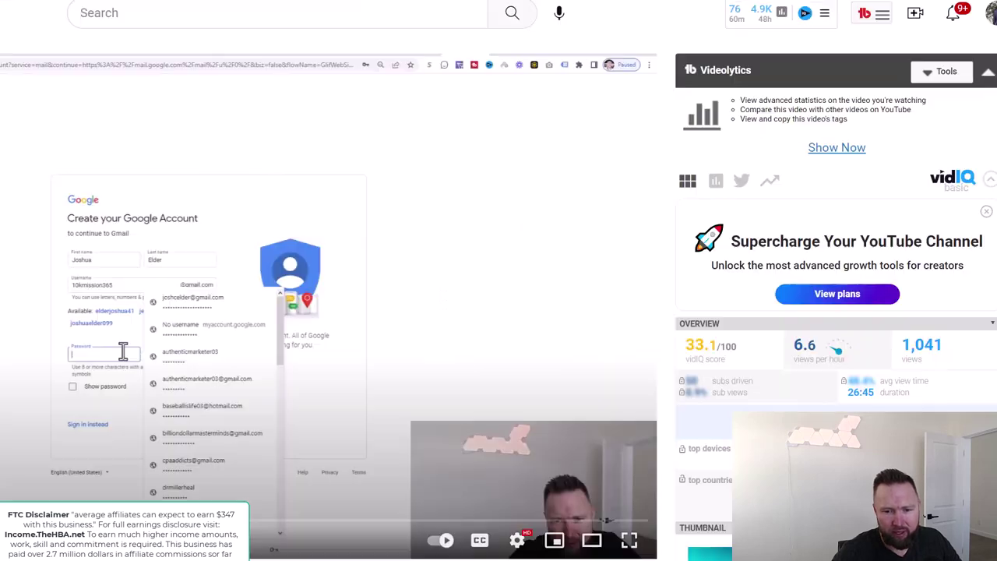
scroll(499, 312, "down", 2)
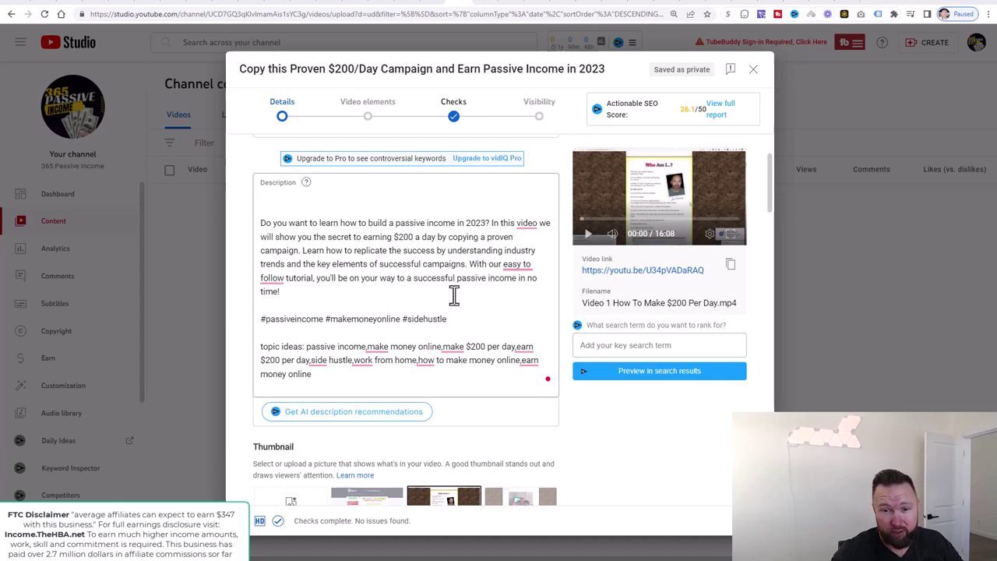
Paste the affiliate disclosure paragraph after the description's intro paragraph
scroll(436, 296, "up", 3)
scroll(343, 335, "down", 1)
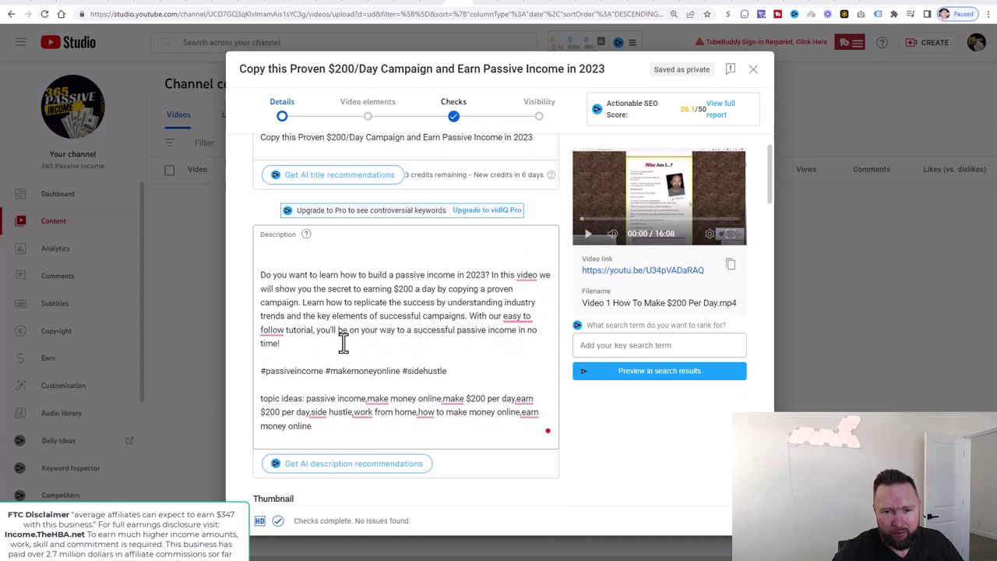
left_click(386, 343)
key("Return")
key("Return")
type("AFFILIATE DISCLOSURE: Bear in mind that some of the links in this video/description are affiliate links and if you go through them to make a purchase I will earn a commission. Keep in mind that I link these companies and their products because of their quality and not the commission I receive from your purchases. The decision is yours, and whether or not you buy something is entirely up to you.")
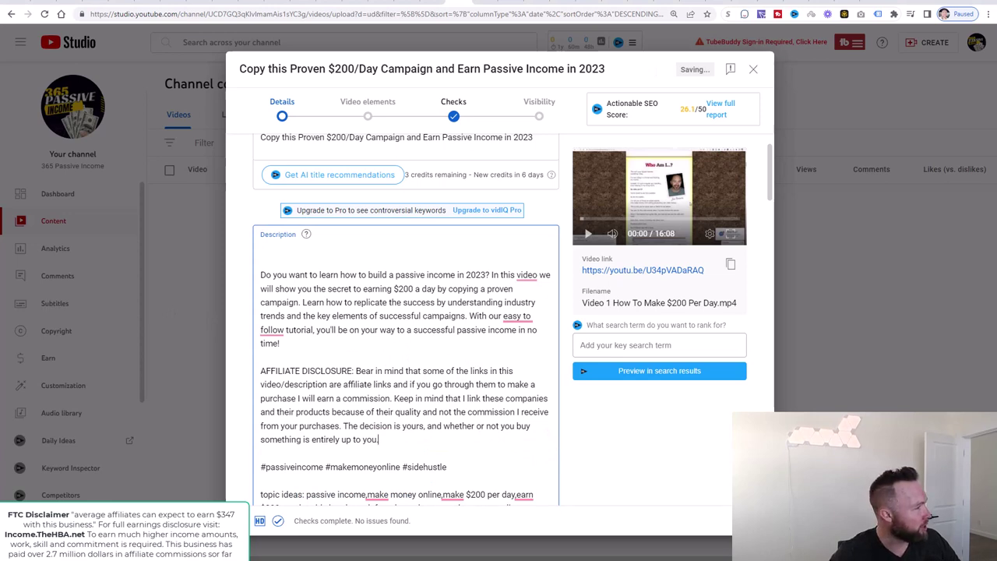
scroll(311, 289, "up", 1)
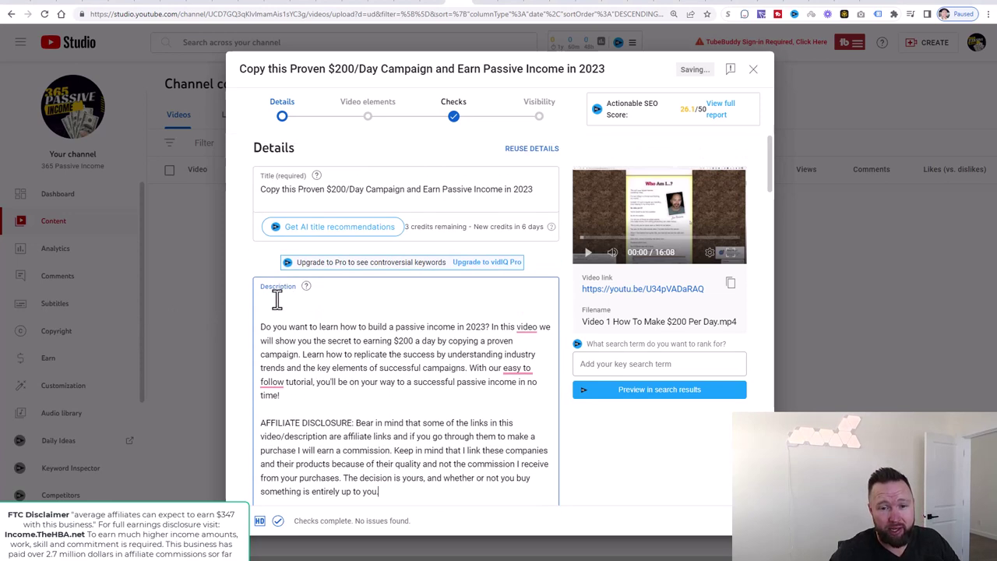
left_click(262, 299)
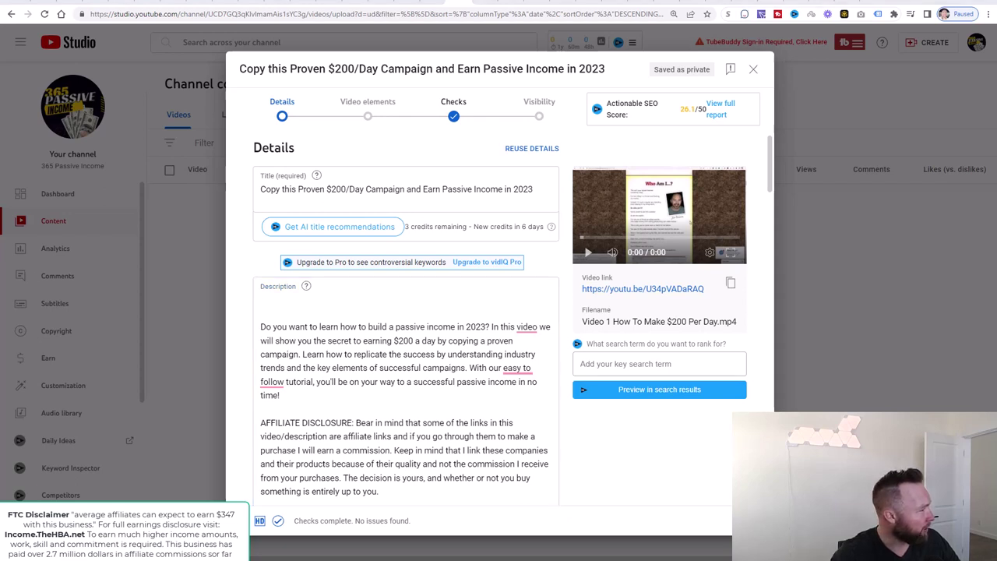
left_click(365, 307)
Paste the two product link lines atop the description and renumber them Step 1 and Step 2
type("Step 2: Get Product #1 ▶▶ https://joshelder.com/25-business Step 3: Get Product #2 ▶▶ https://joshelder.com/mlgs")
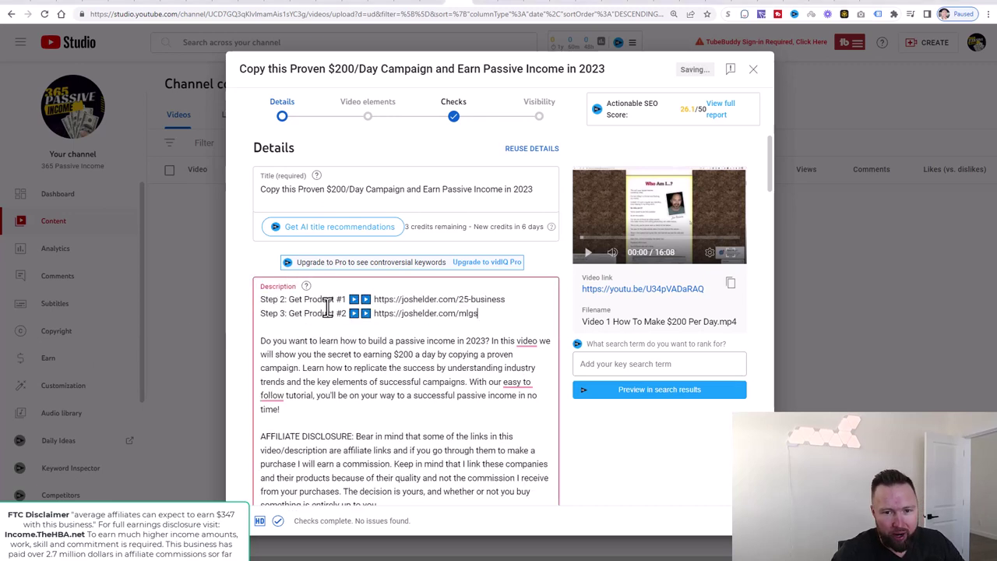
left_click_drag(502, 313, 258, 306)
left_click_drag(374, 313, 483, 314)
left_click(427, 313)
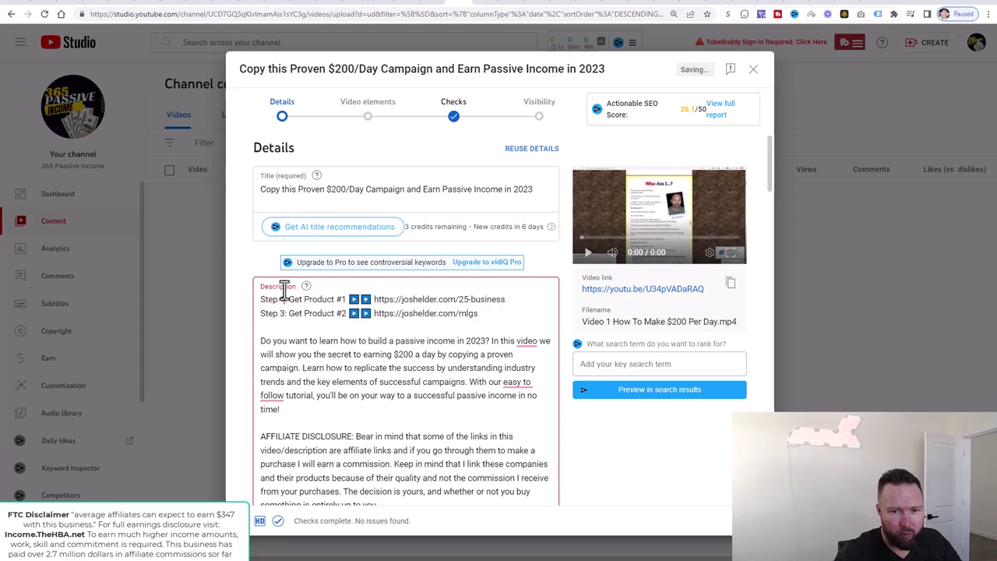
double_click(285, 299)
type("1")
double_click(285, 313)
type("2")
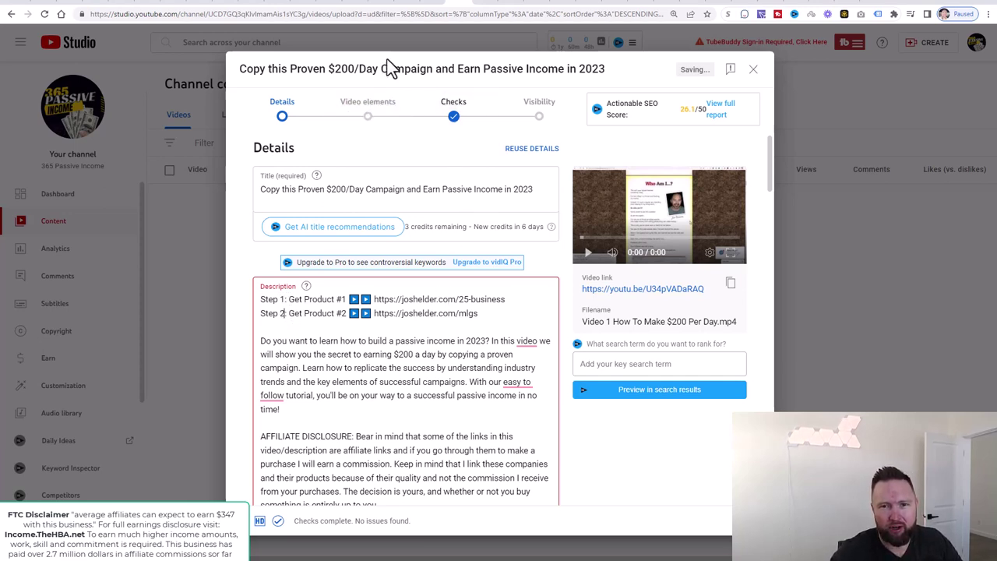
left_click(380, 5)
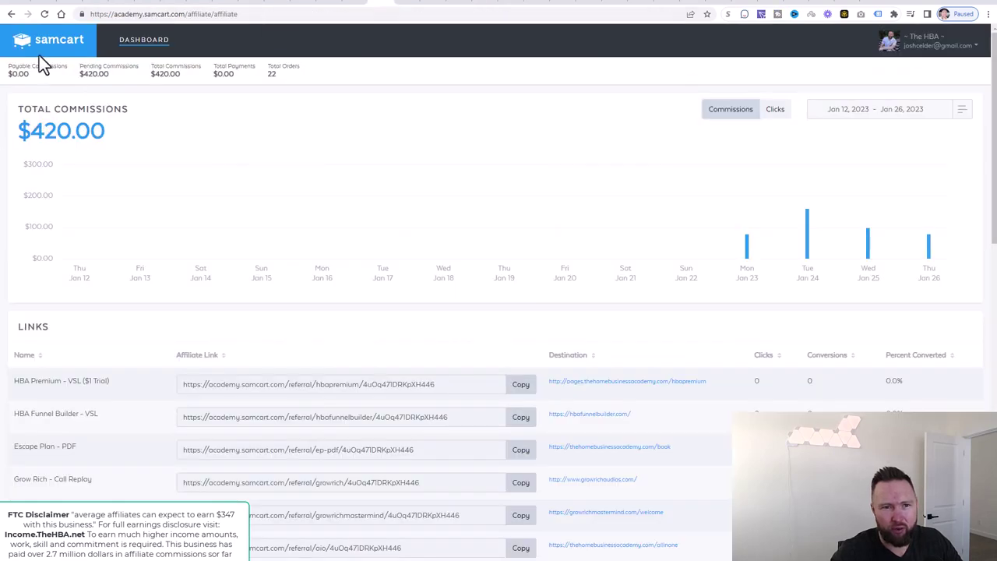
Copy SamCart's All In One $25 Business affiliate link and go to bit.ly
scroll(231, 214, "down", 3)
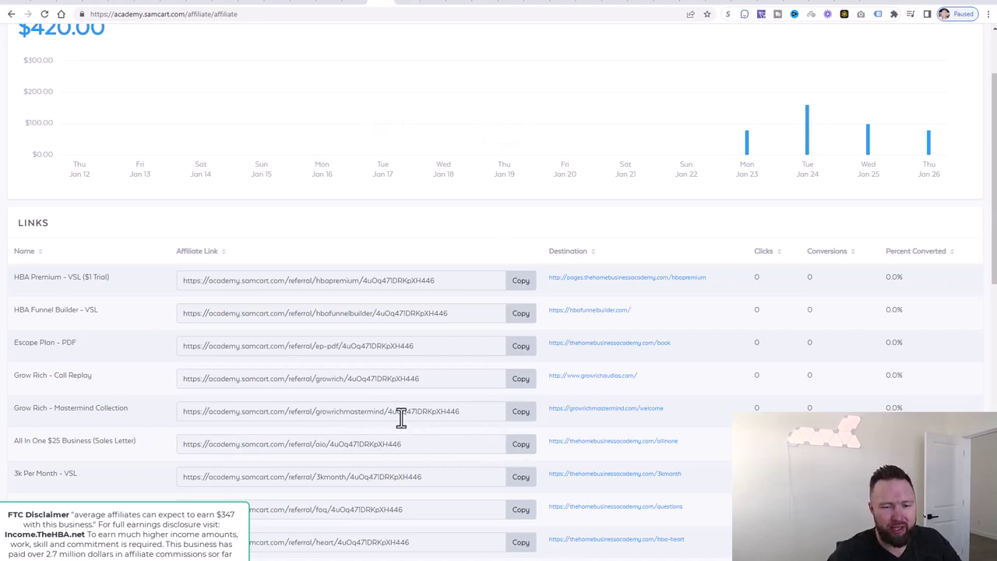
left_click(206, 441)
key("ctrl+c")
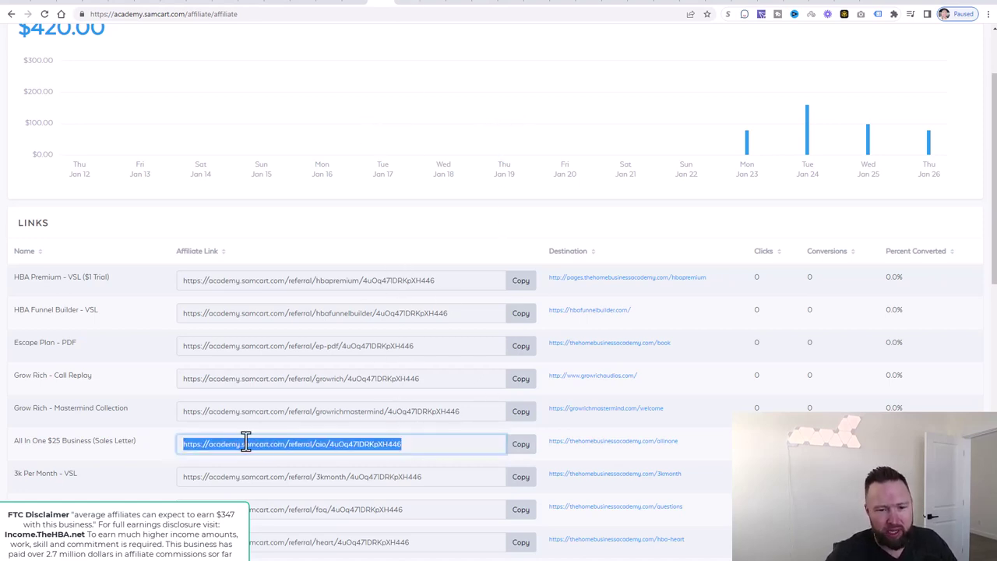
left_click(879, 4)
type("bit.ly")
key("Return")
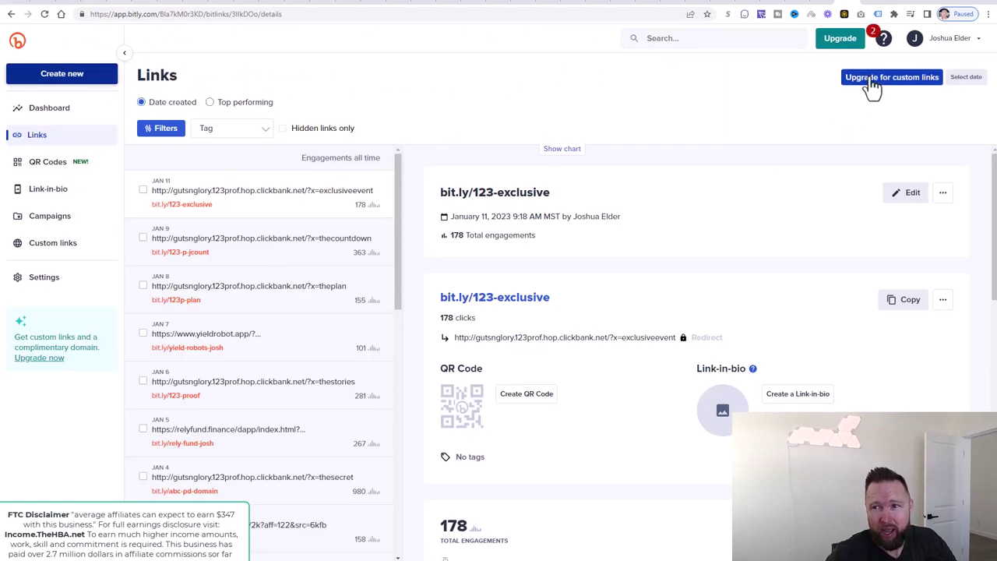
Create a Bitly short link with back-half 25-dollar-scucess for the SamCart URL
left_click(81, 78)
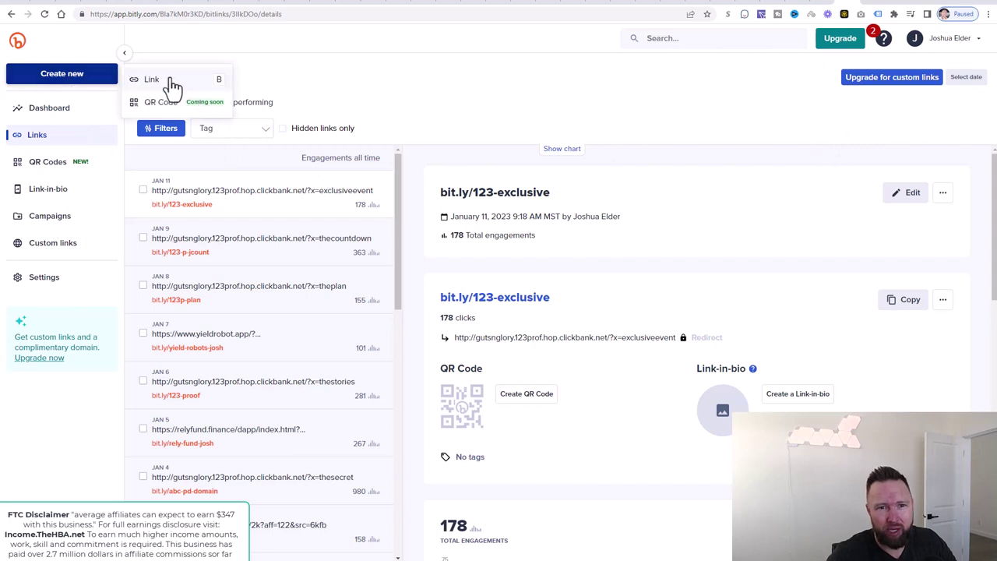
left_click(176, 83)
key("ctrl+v")
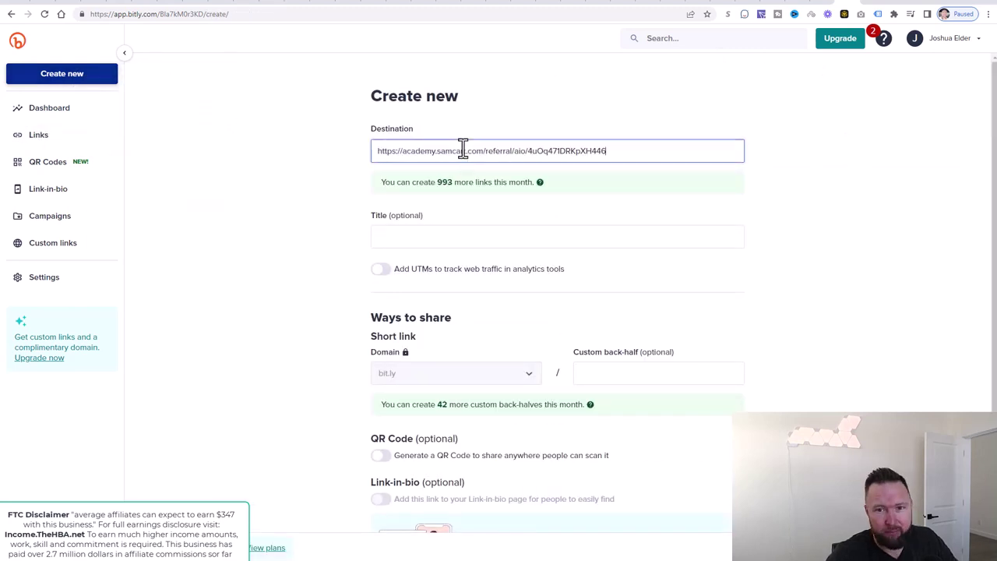
left_click(588, 373)
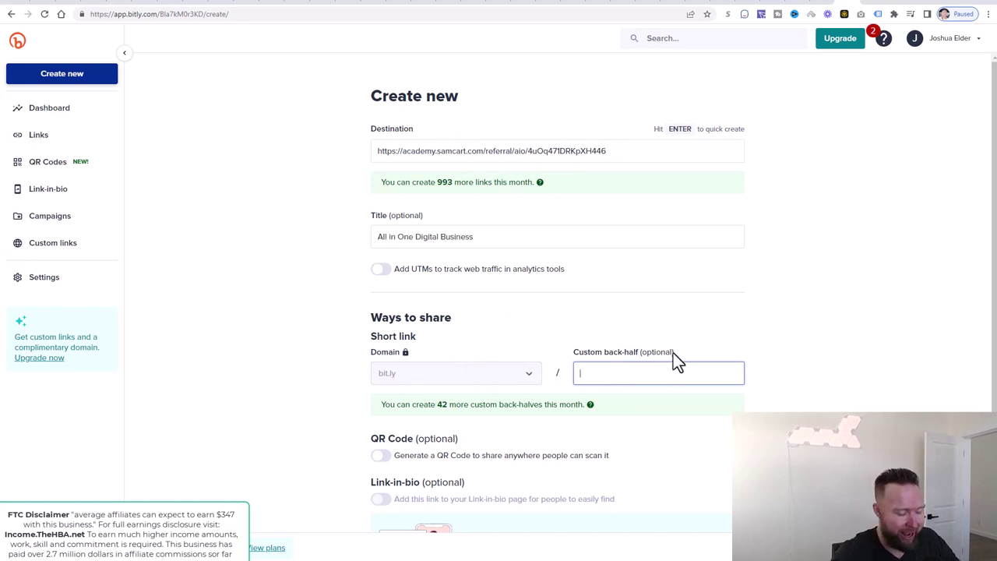
type("25-dollar-scucess")
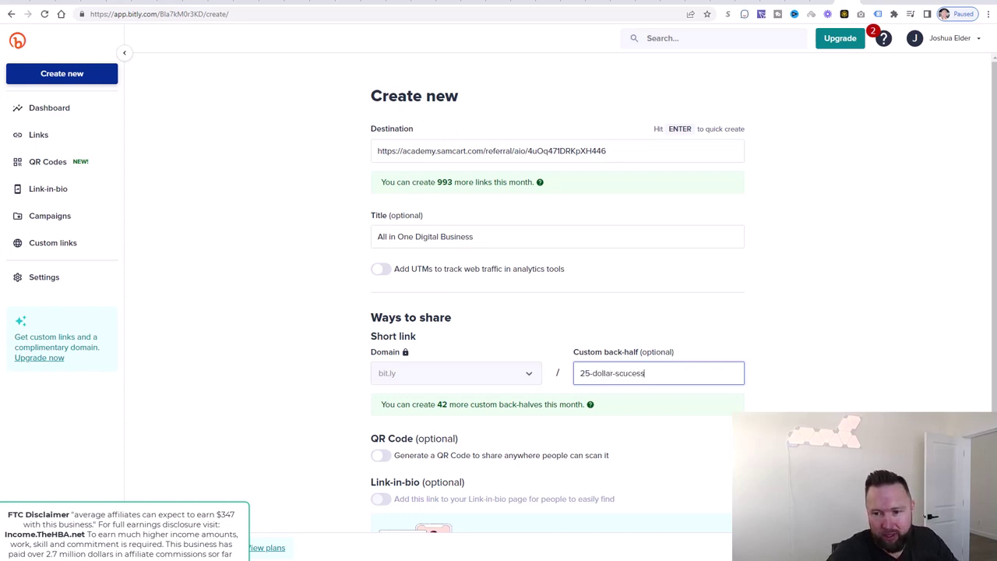
scroll(674, 353, "down", 1)
key("Return")
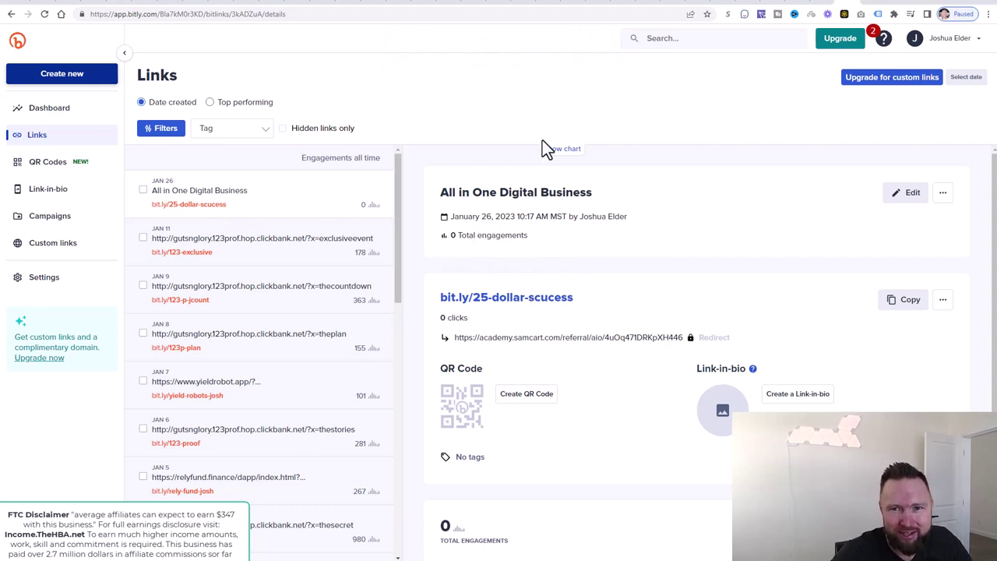
left_click(450, 10)
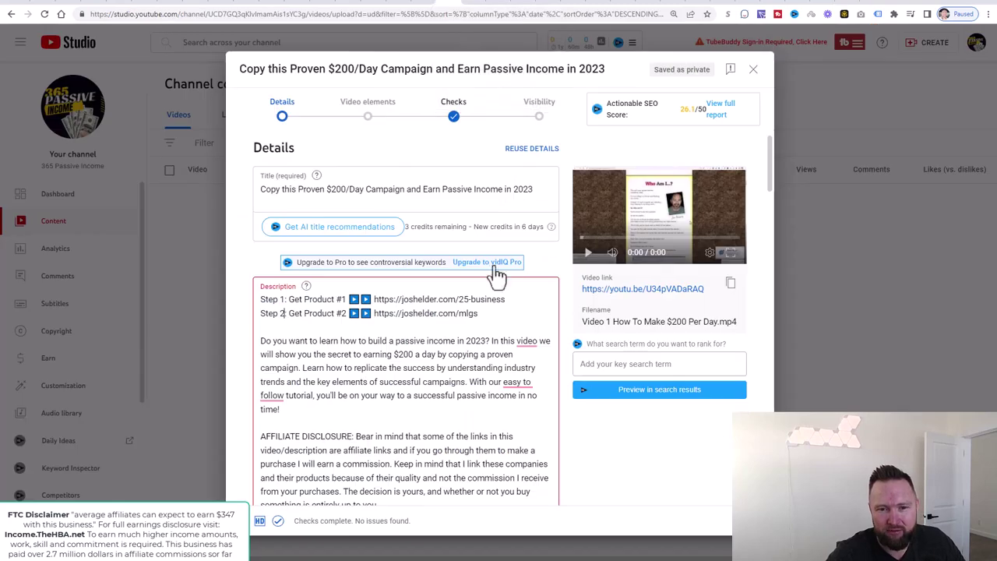
left_click(498, 314)
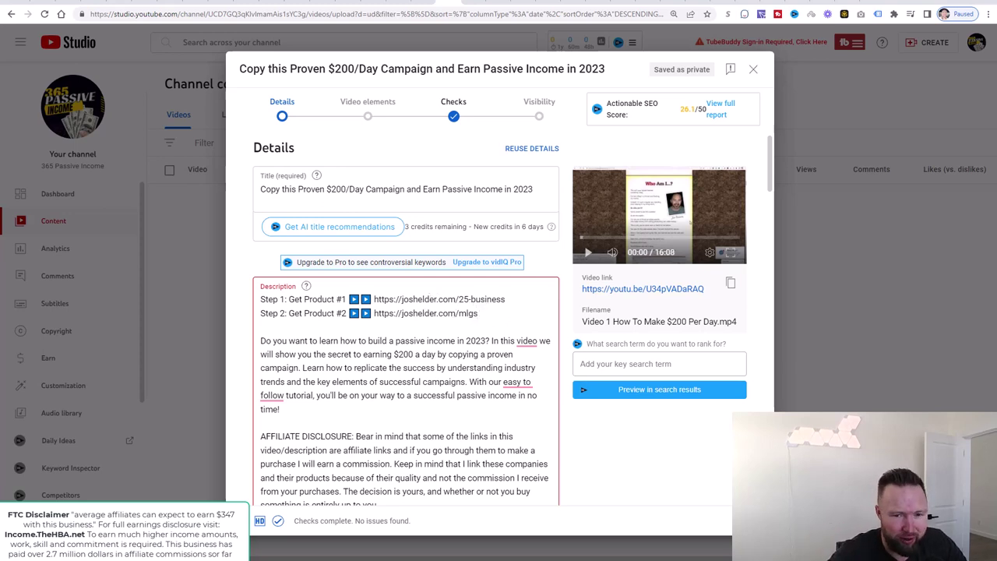
scroll(356, 356, "down", 3)
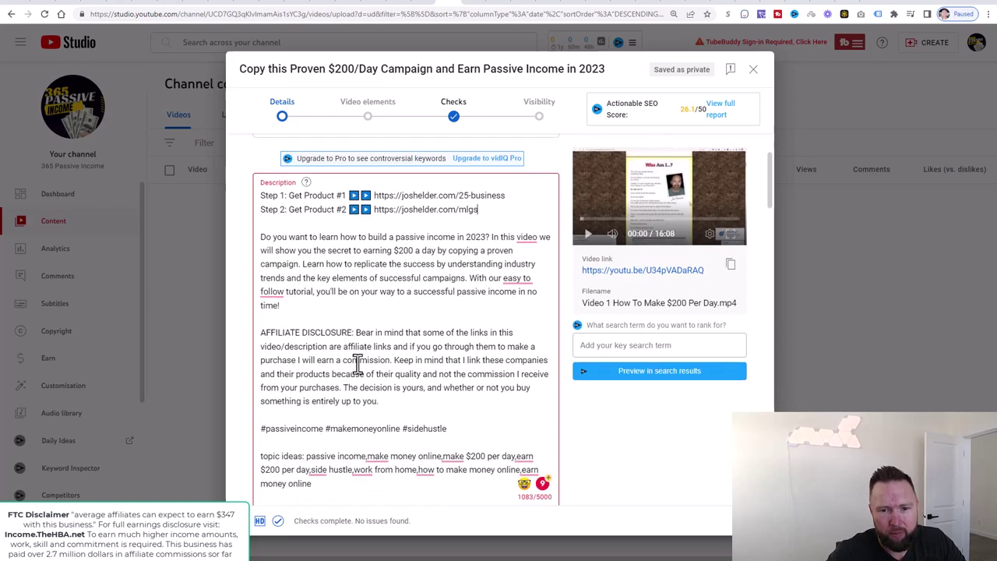
scroll(472, 383, "up", 3)
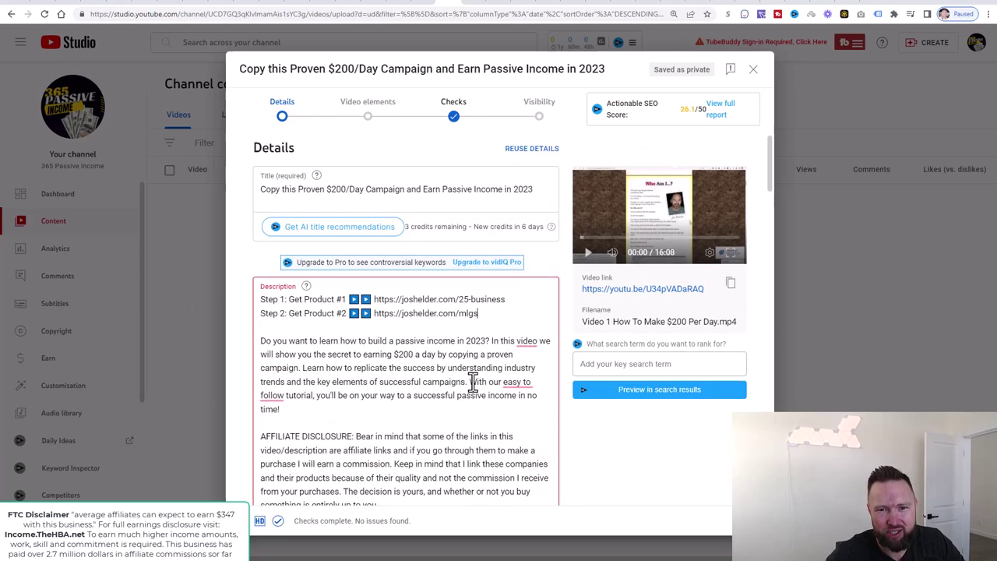
scroll(340, 317, "down", 6)
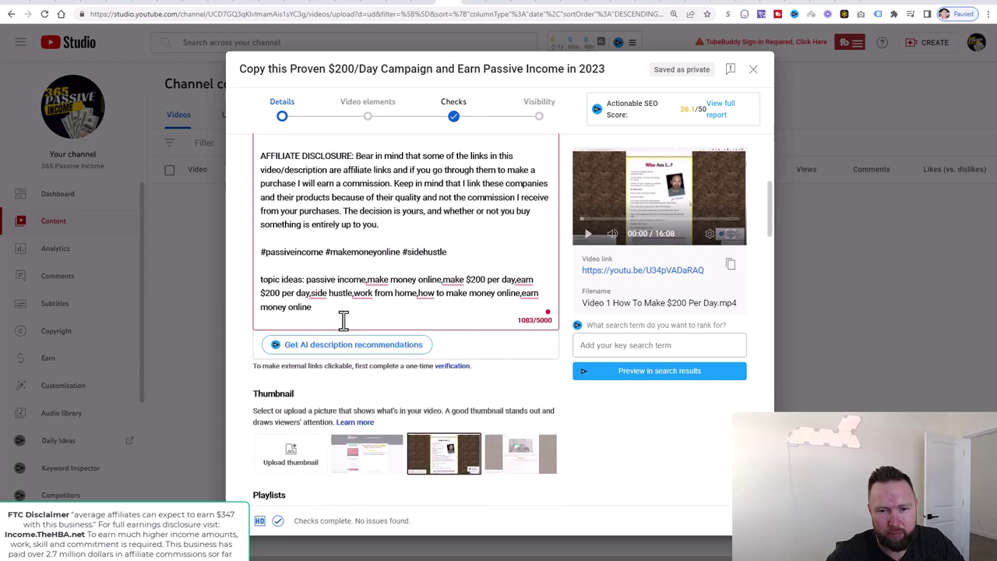
scroll(391, 338, "down", 7)
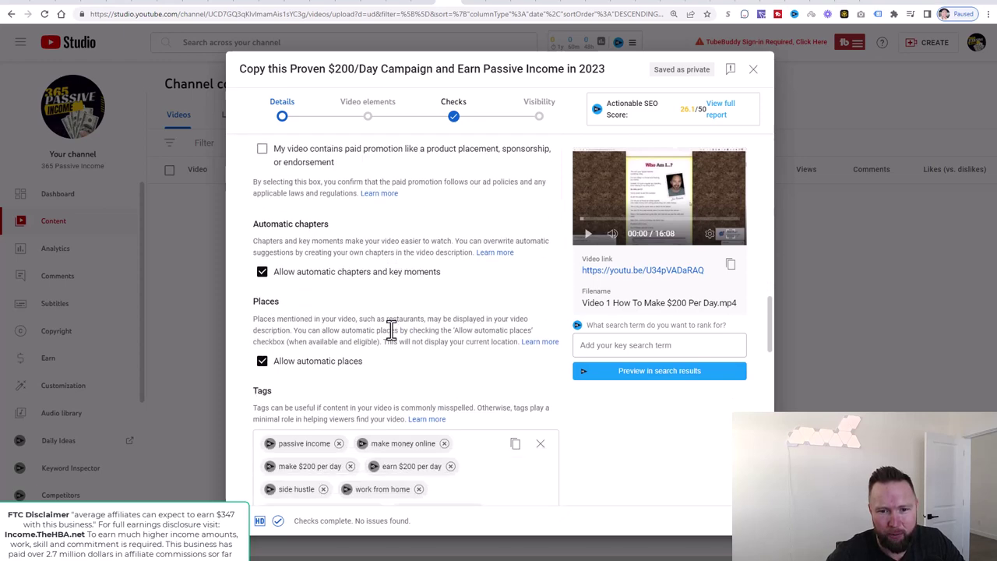
scroll(397, 328, "up", 8)
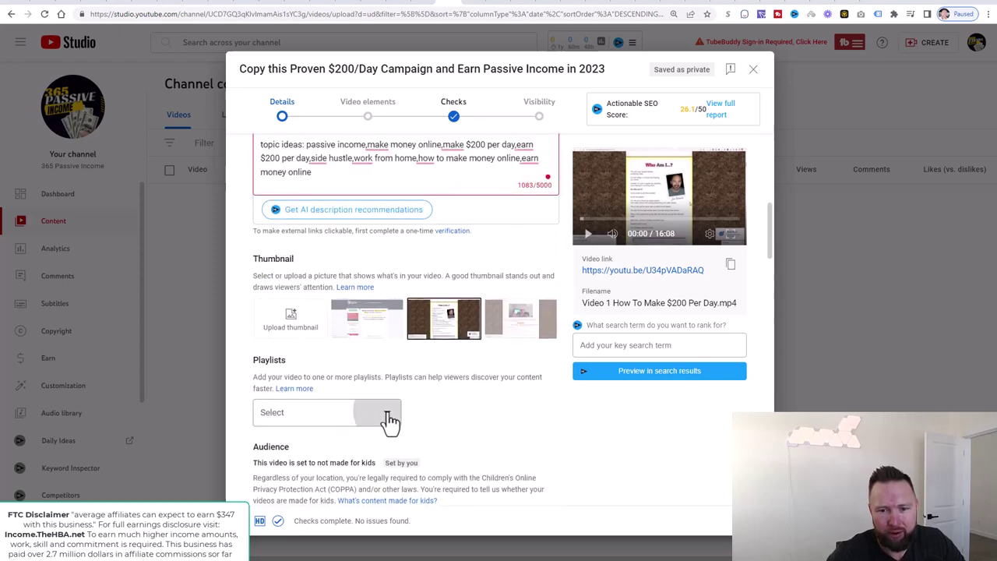
Create a public playlist named '365 Day Affiliate Marketing Formula' and add this video to it
left_click(389, 414)
left_click(304, 520)
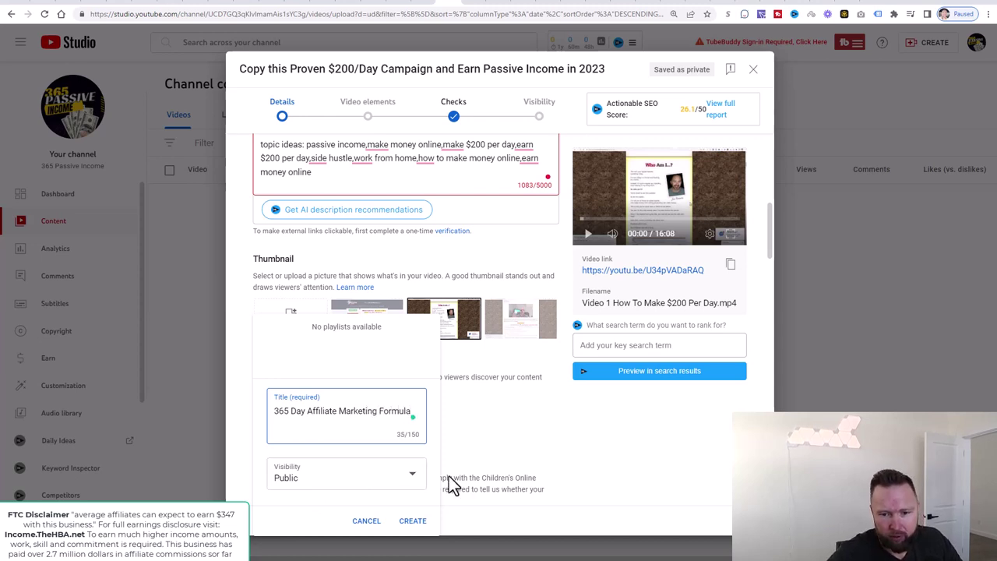
left_click(421, 522)
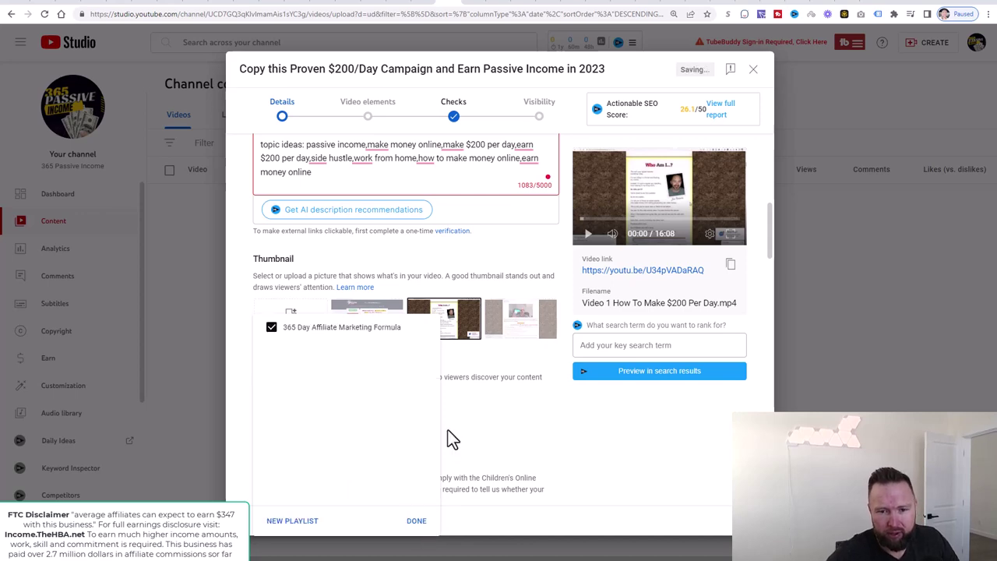
left_click(419, 522)
Leave the video details and bring Canva's home page of recent designs forward, full-screen
scroll(562, 436, "up", 5)
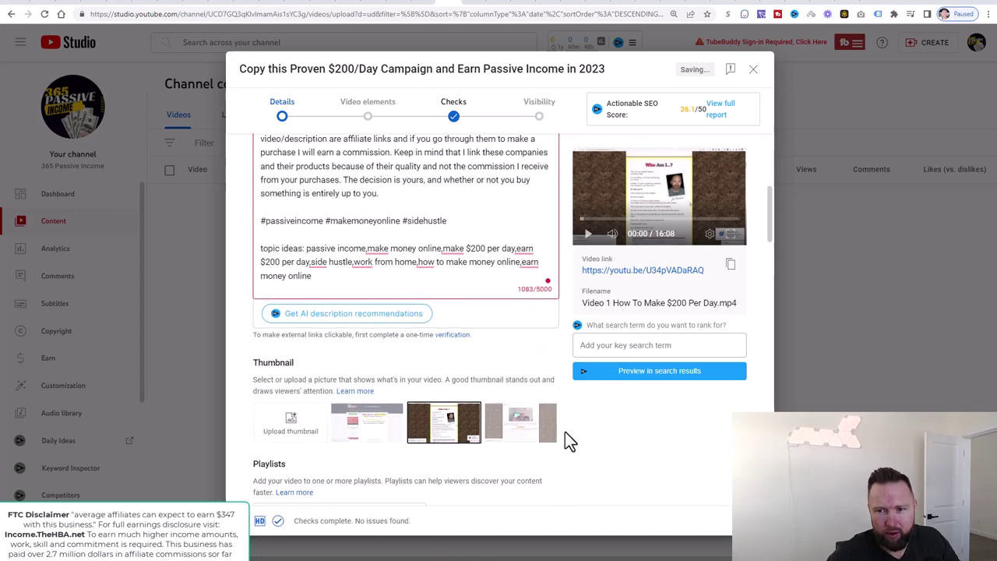
scroll(545, 420, "down", 1)
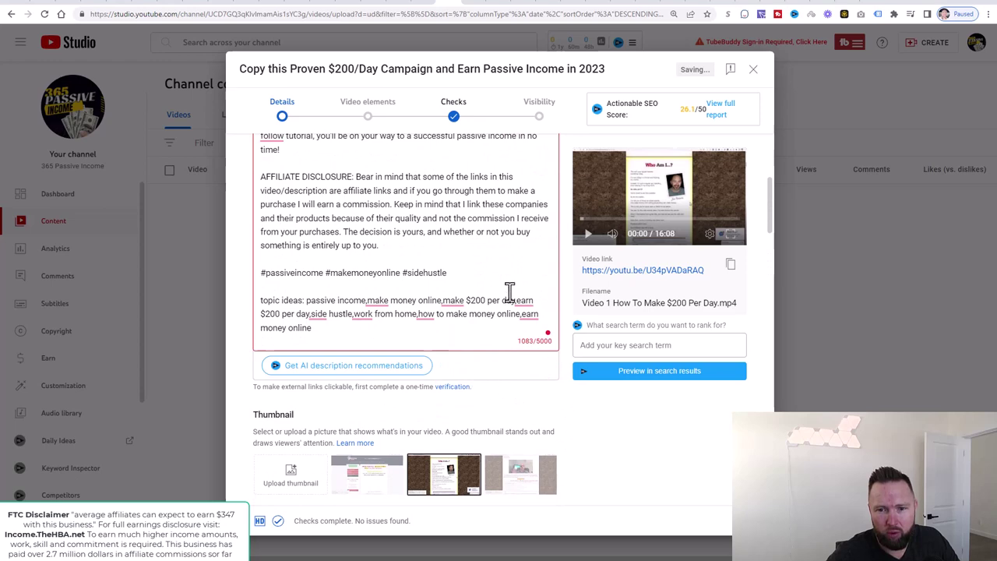
scroll(478, 301, "up", 1)
scroll(486, 307, "down", 1)
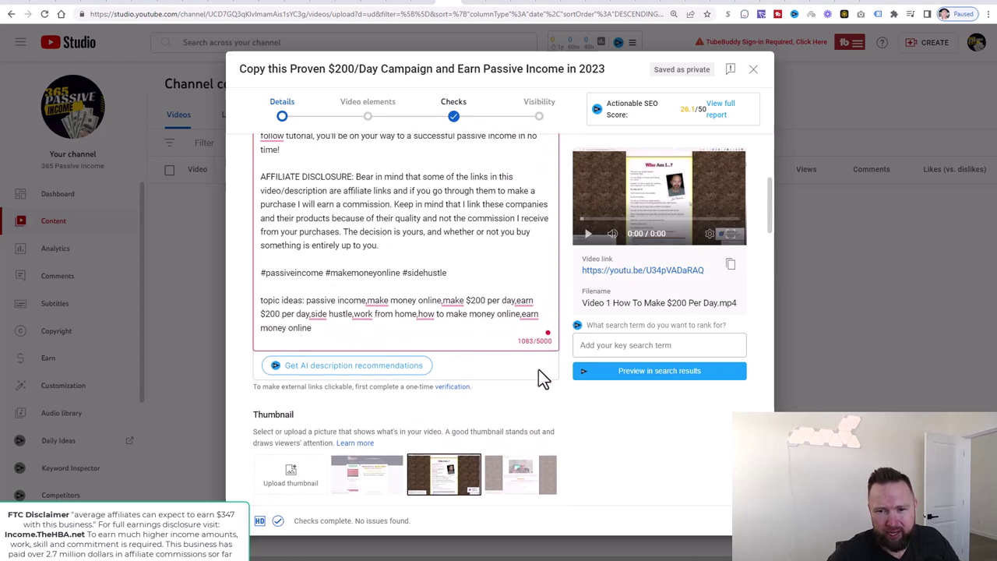
scroll(631, 327, "up", 1)
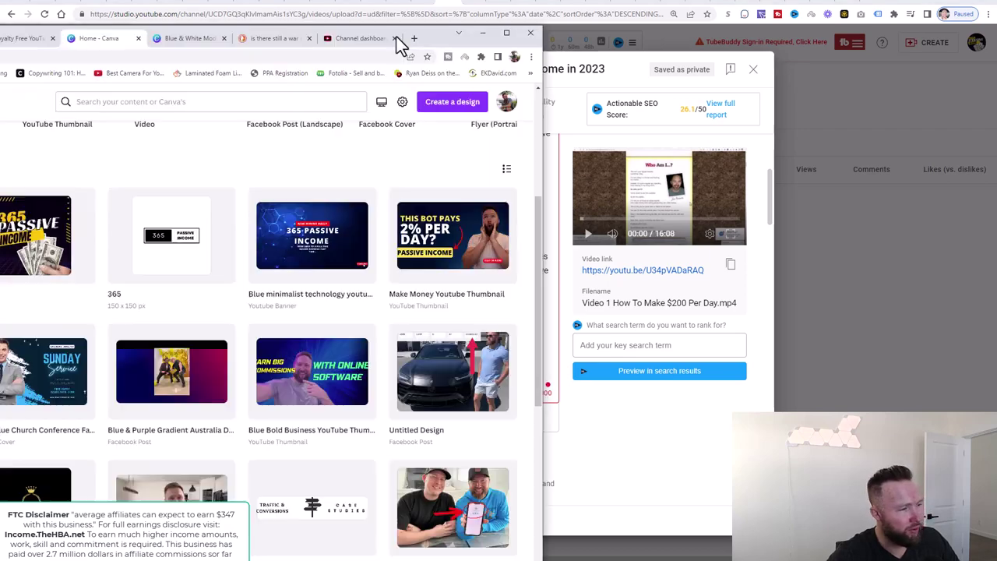
left_click_drag(400, 44, 892, 13)
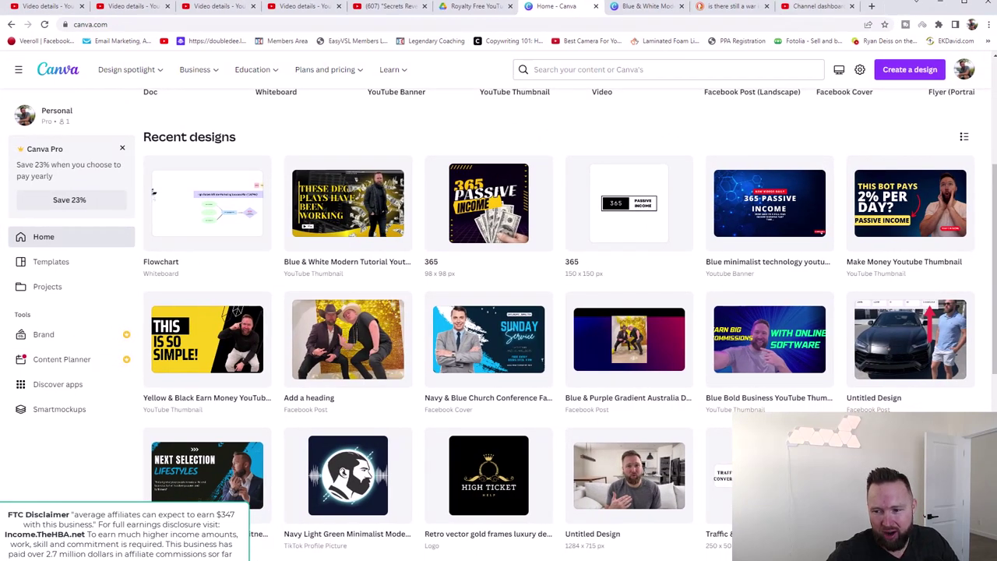
Search Canva for 'youtube thumb' and open the YouTube Thumbnail templates
scroll(669, 514, "up", 4)
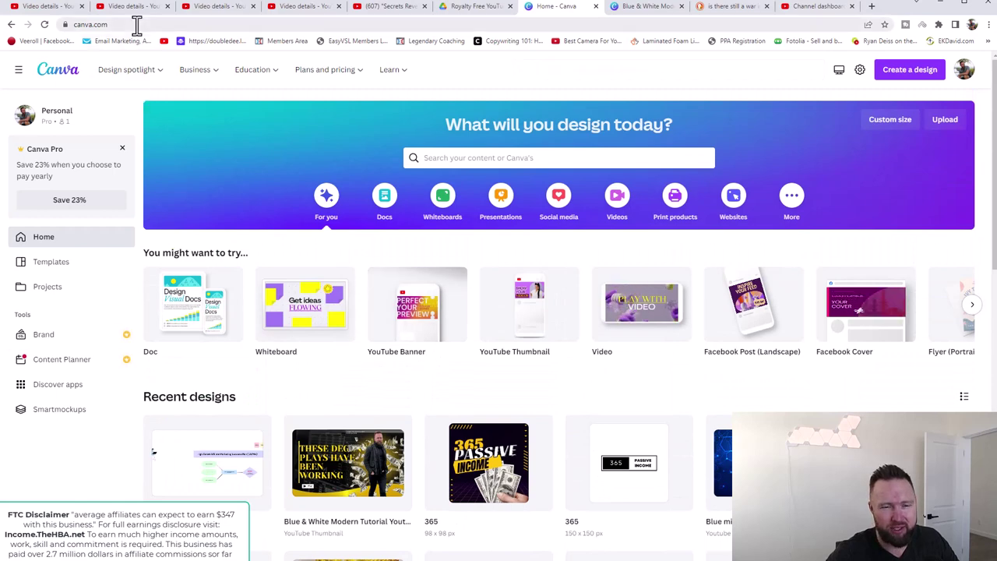
left_click(109, 24)
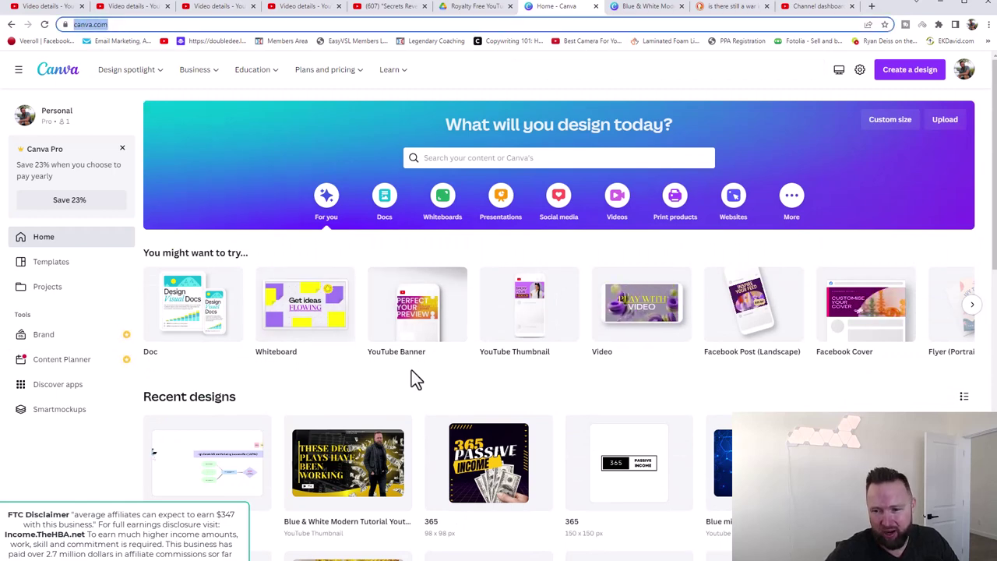
left_click(438, 157)
type("you")
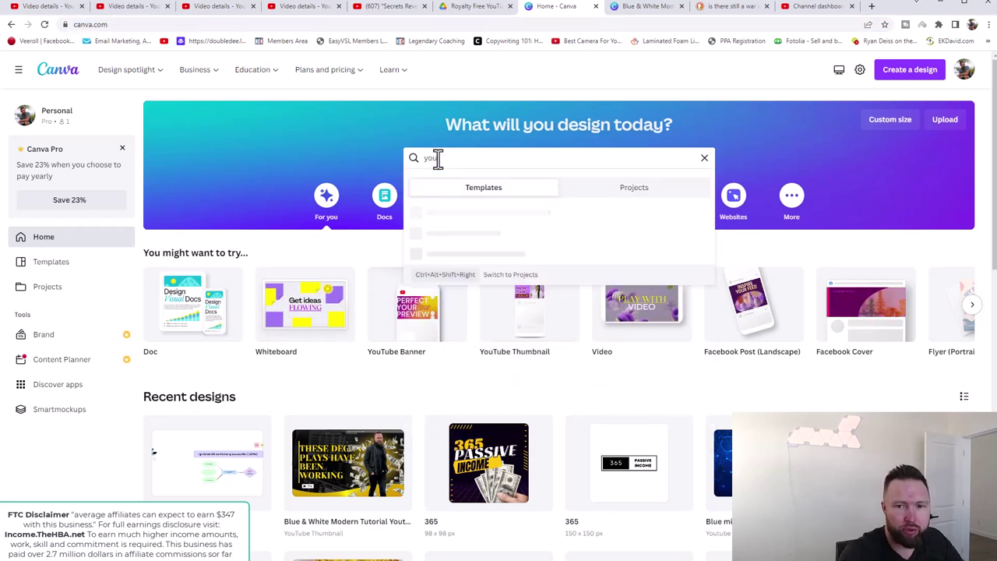
type("tube thumba")
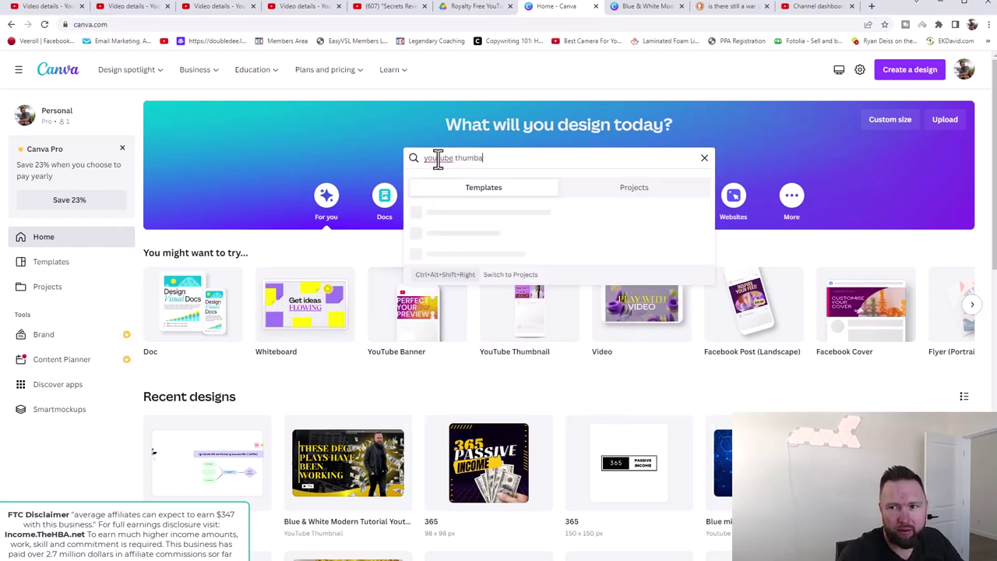
key("BackSpace")
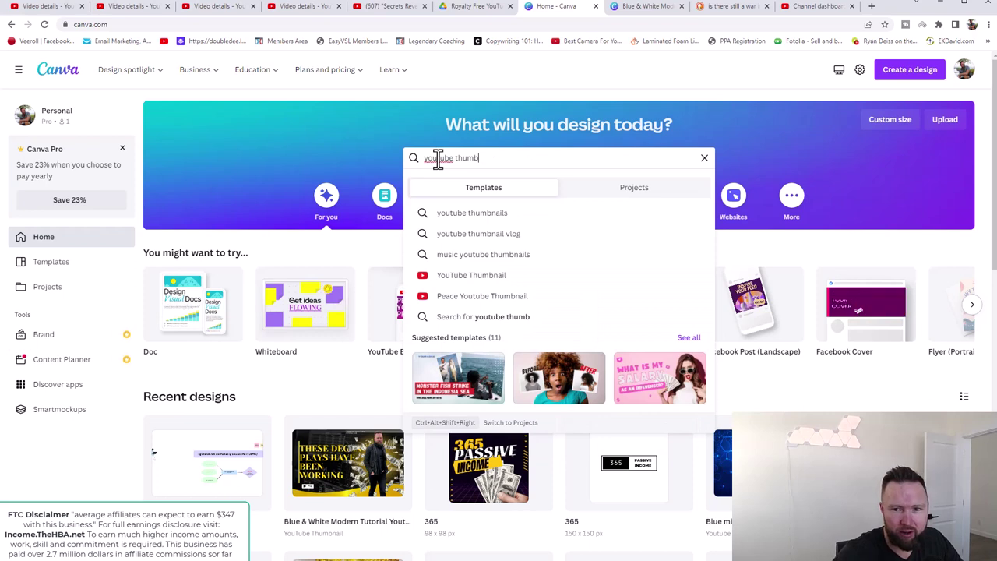
left_click(464, 282)
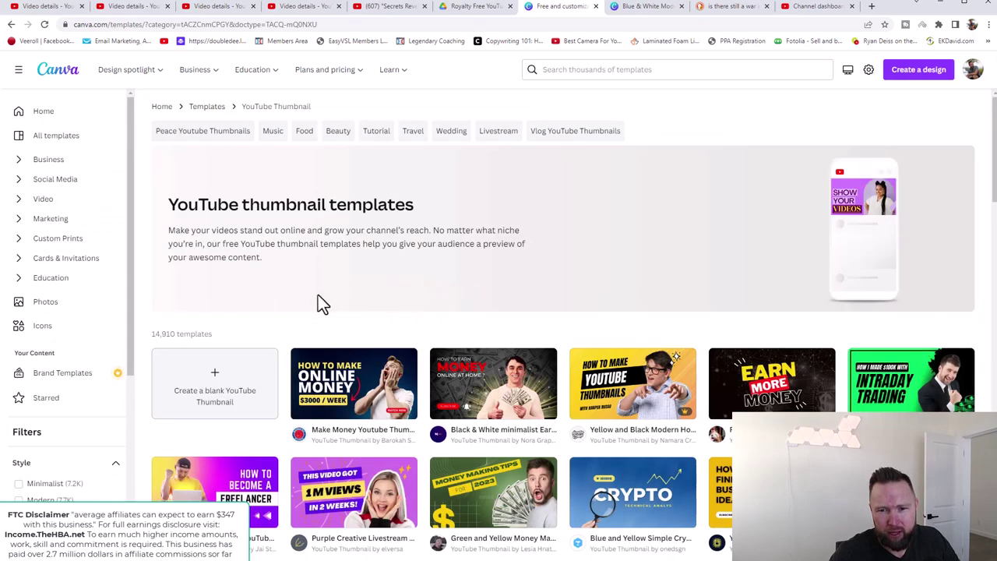
Start a new design from the red OOPS! Red Abstract Rays Pattern Vlogger thumbnail template
scroll(318, 304, "down", 1)
scroll(434, 393, "down", 5)
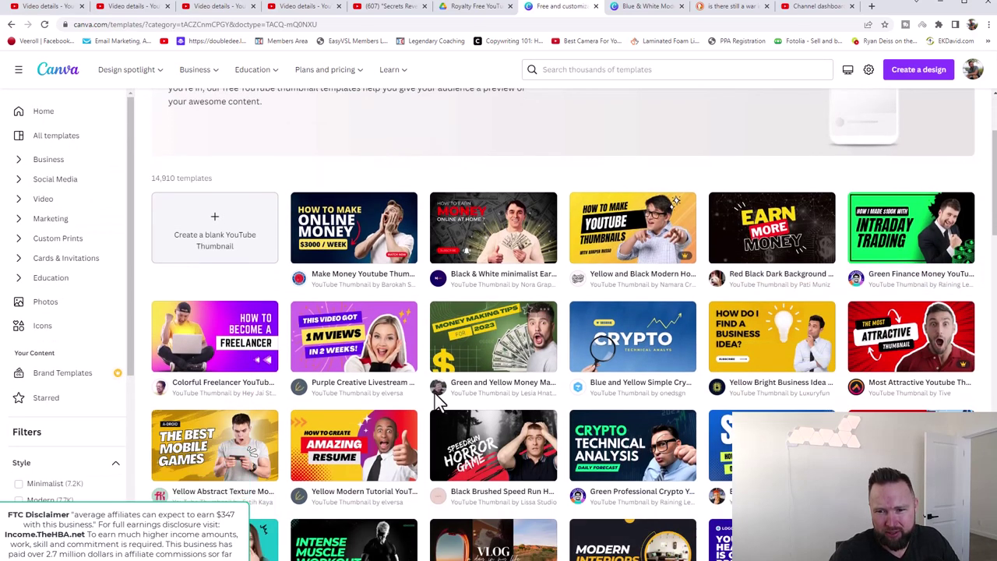
scroll(438, 403, "down", 3)
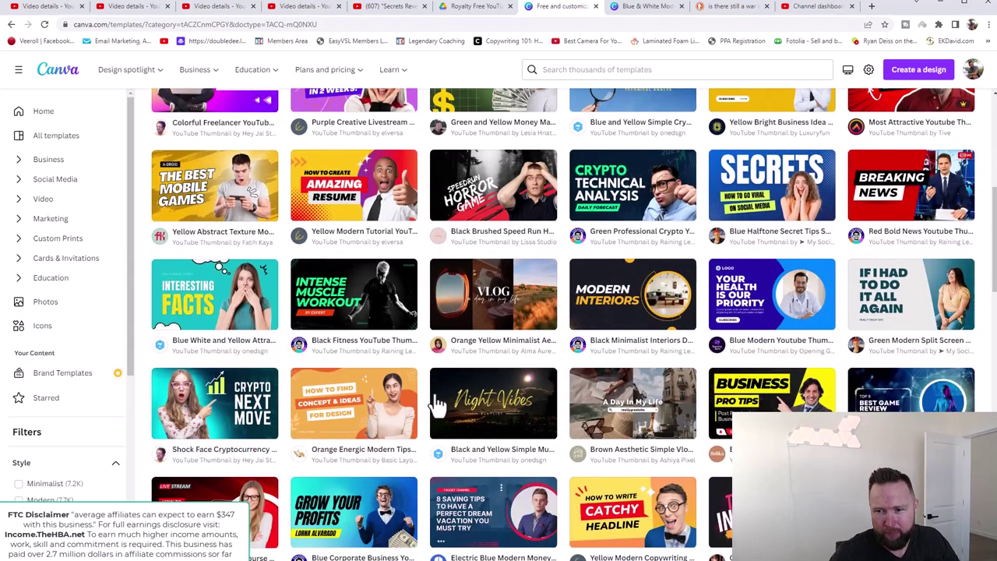
scroll(438, 403, "down", 4)
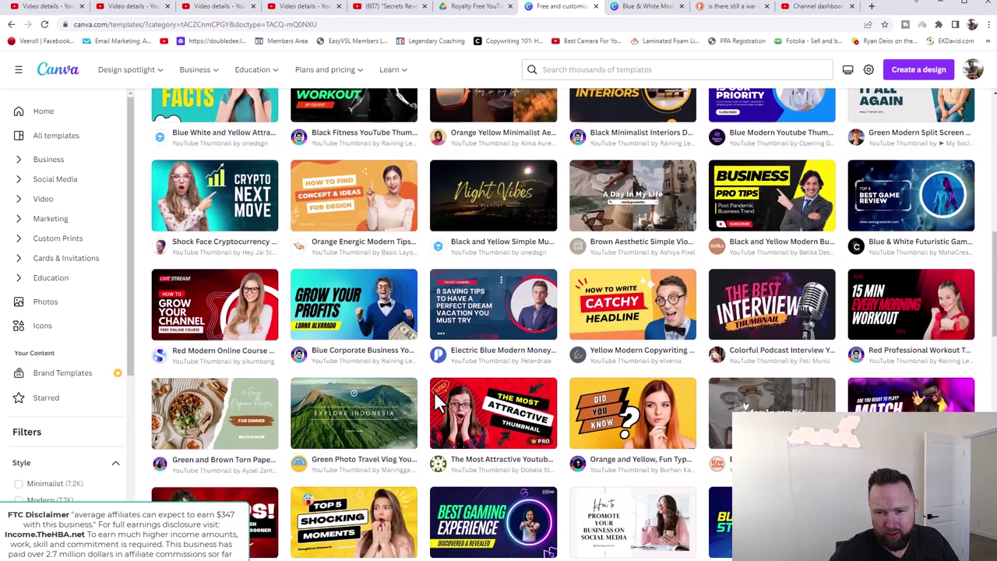
scroll(438, 403, "down", 1)
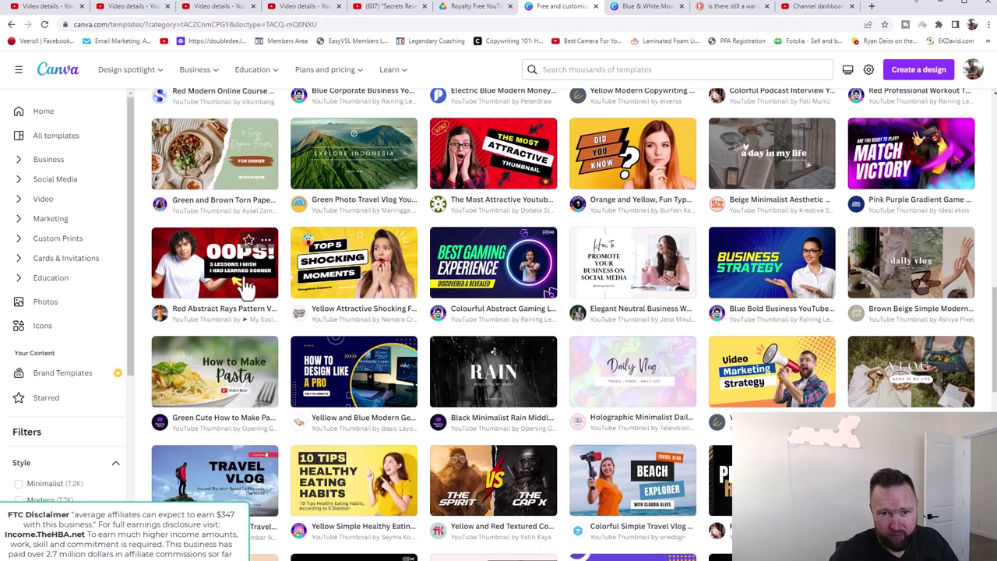
left_click(192, 269)
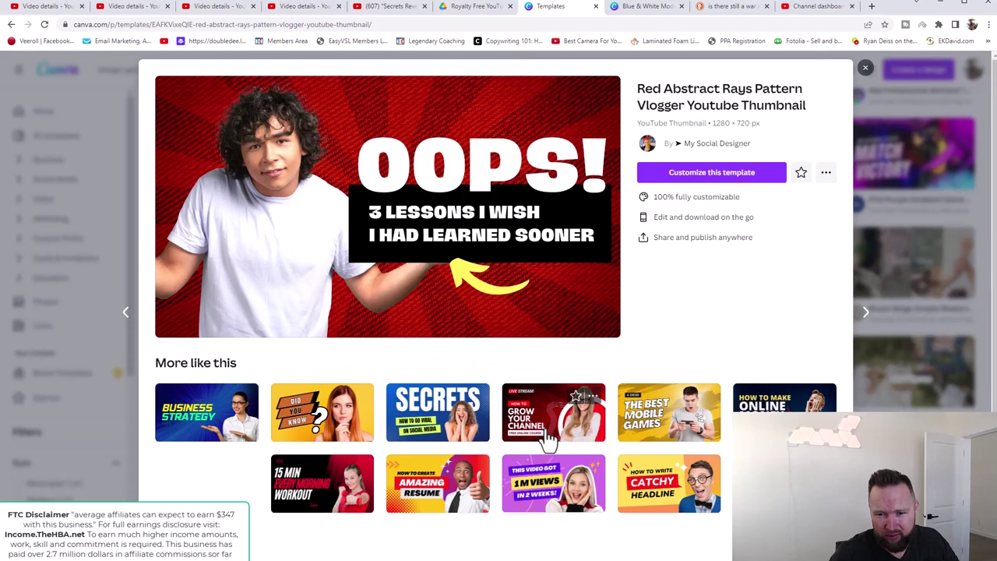
left_click(690, 176)
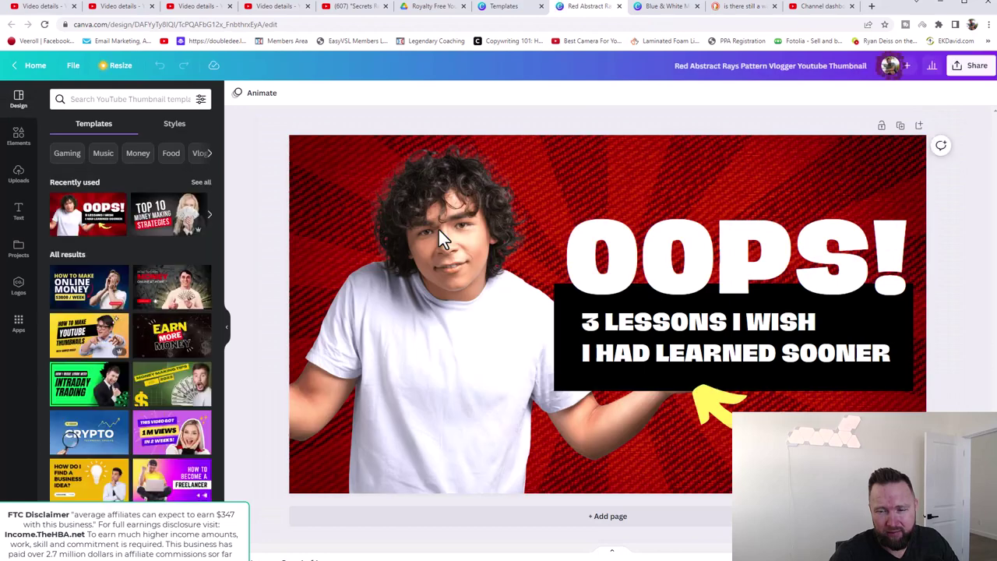
Replace the OOPS! headline text with '$200/DAY'
double_click(679, 264)
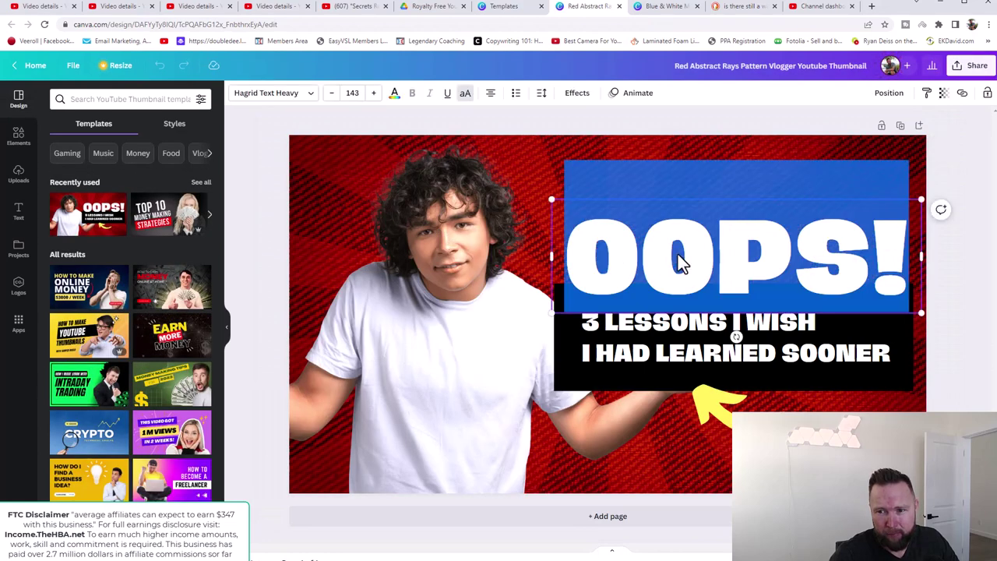
left_click(736, 251)
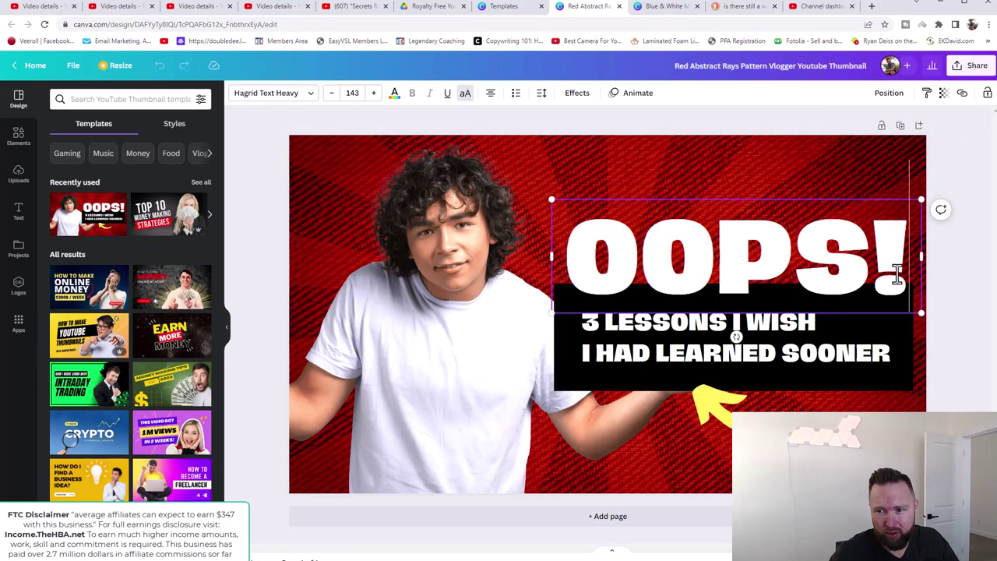
left_click_drag(893, 274, 578, 248)
type("$200/AY")
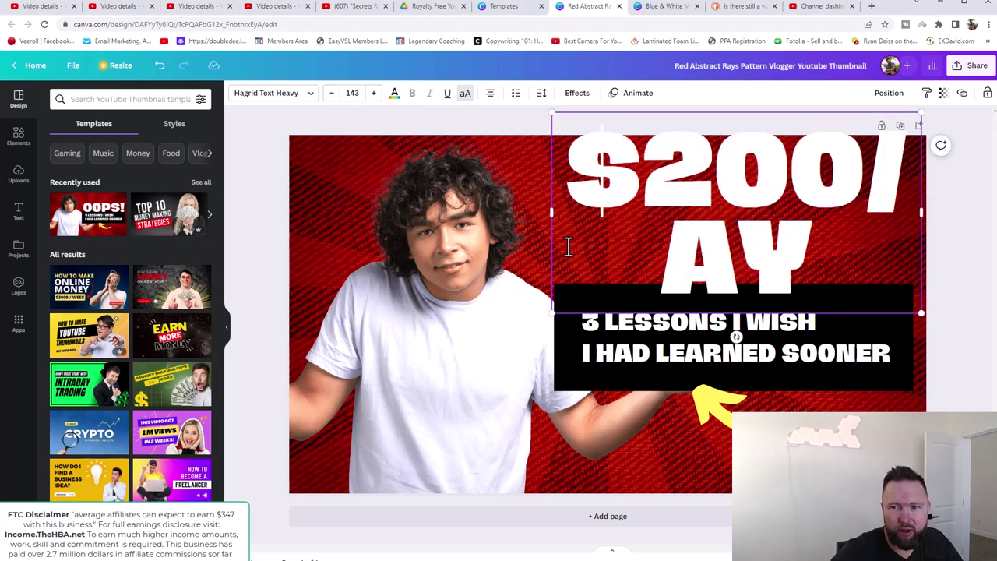
key("BackSpace")
key("BackSpace")
type("DA")
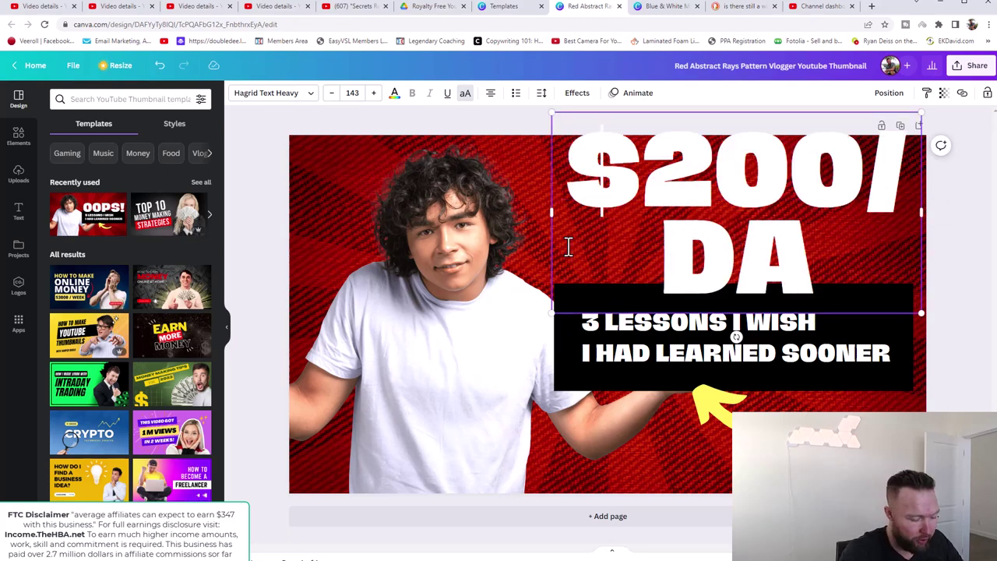
type("Y")
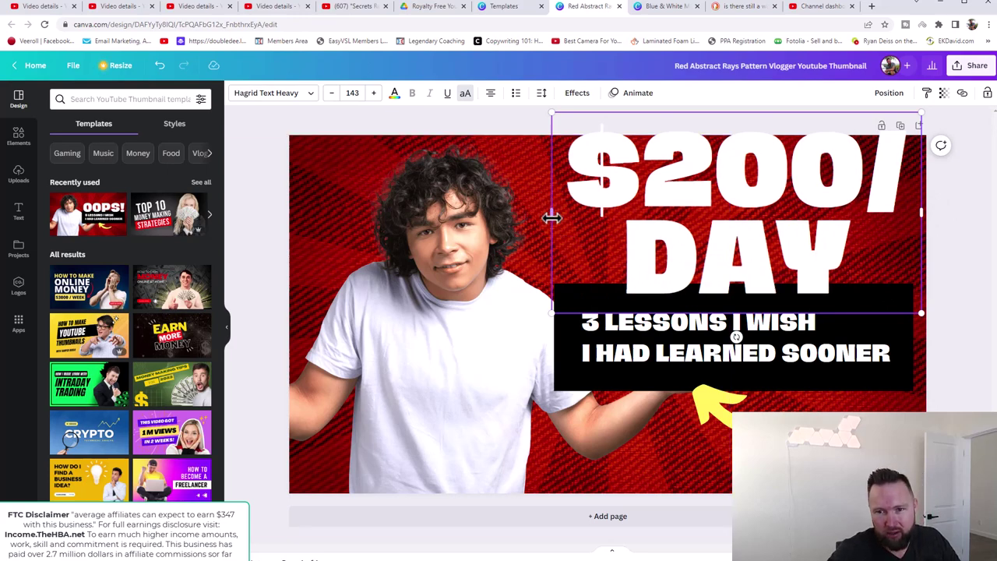
Widen the $200/DAY headline, reduce its font size to 104, and move it up-right
left_click_drag(549, 210, 336, 207)
left_click_drag(901, 257, 295, 236)
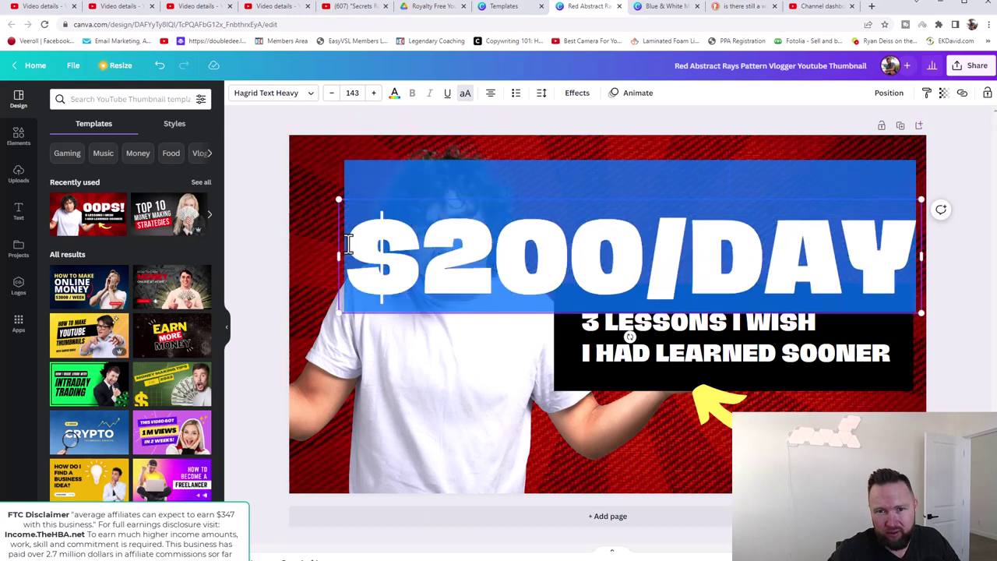
left_click(331, 95)
left_click(331, 94)
left_click(331, 94)
left_click(331, 94)
left_click(332, 95)
left_click(331, 95)
left_click(331, 95)
left_click(332, 94)
left_click(331, 95)
left_click(332, 94)
key("Escape")
left_click(623, 427)
left_click_drag(546, 268, 636, 231)
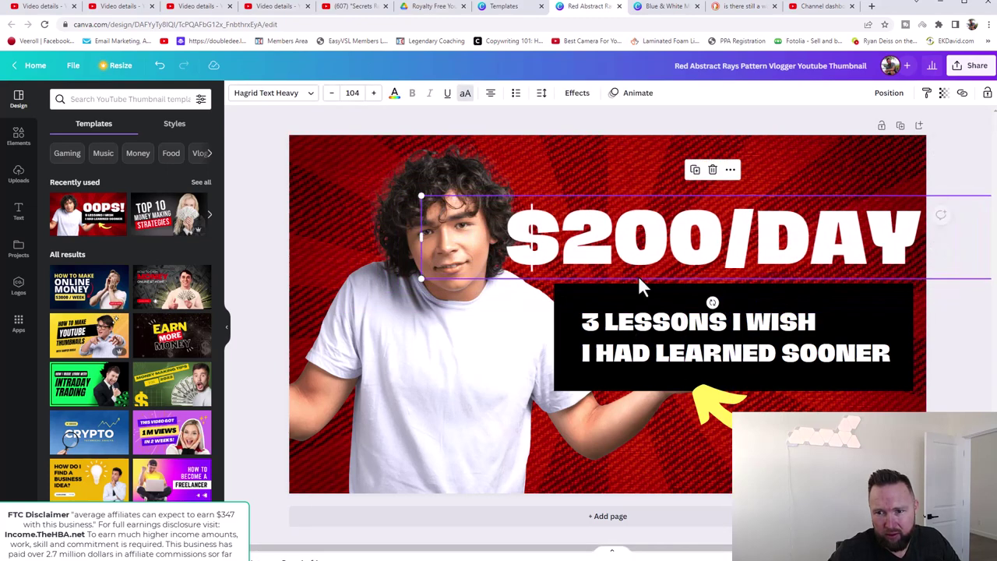
Change the black box subtitle to 'COPY THIS PROVEN AFFILIATE CAMPAIGN'
double_click(675, 353)
type("C")
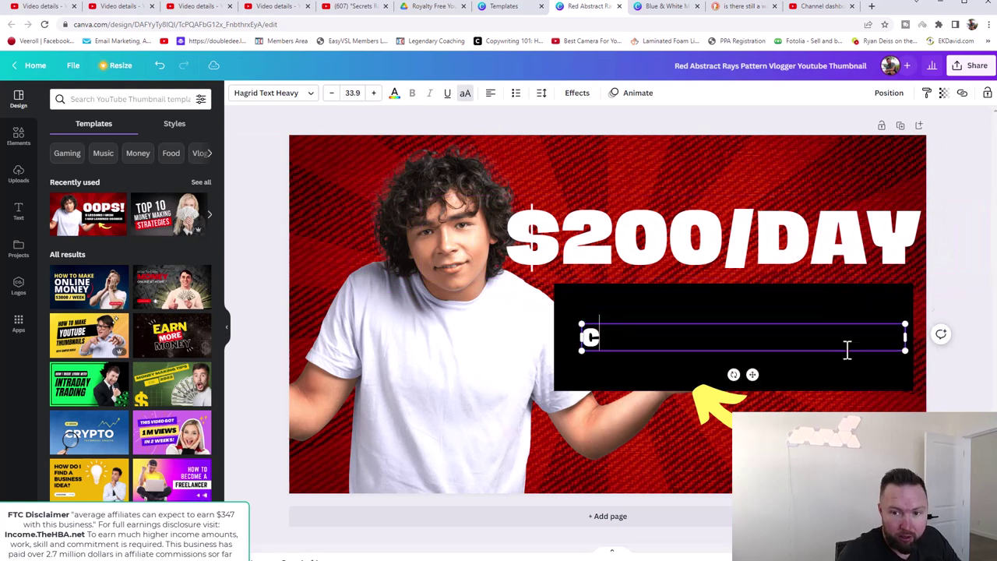
type("OPY THIS PROVEN A")
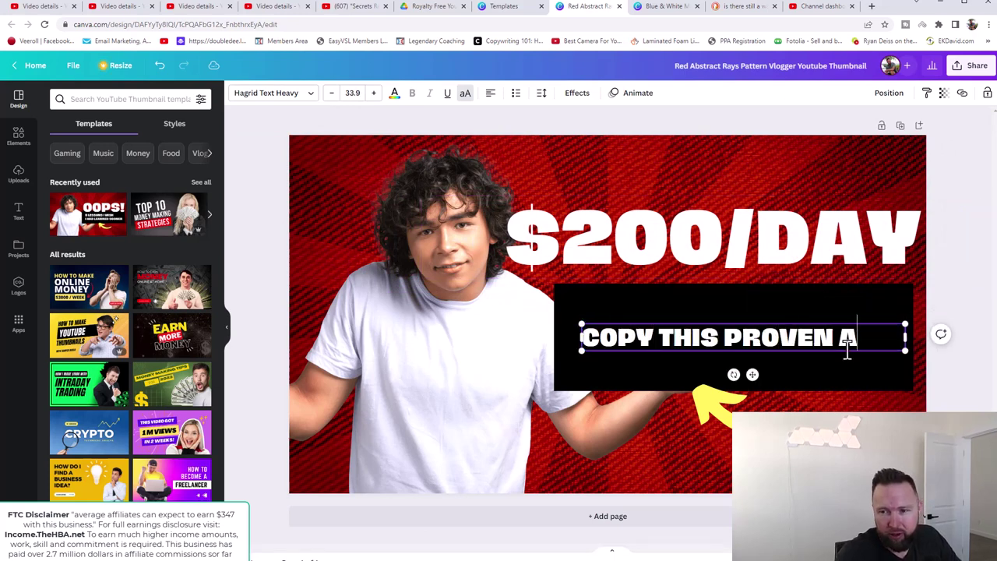
type("FFILIATE CAMPAIGN")
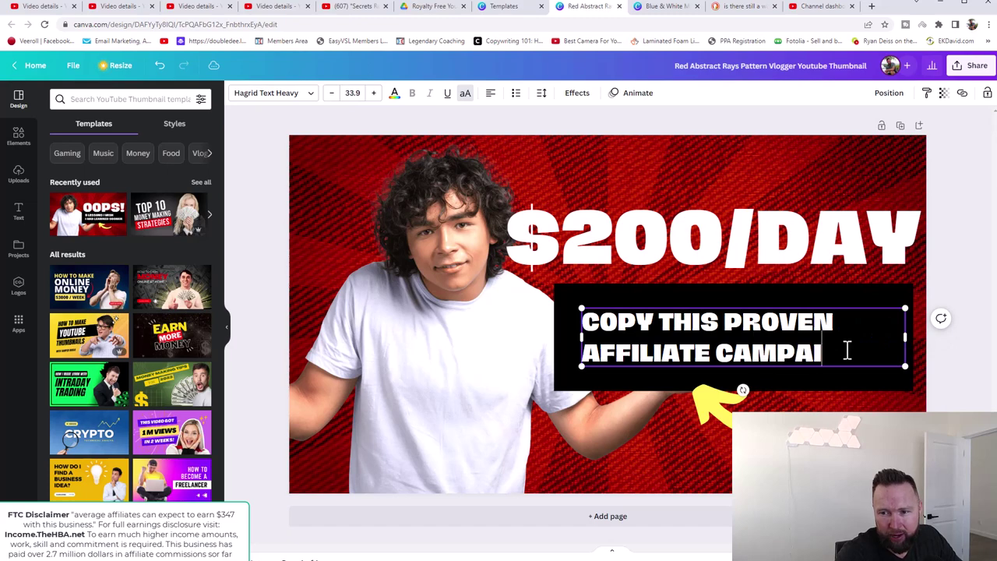
left_click(988, 199)
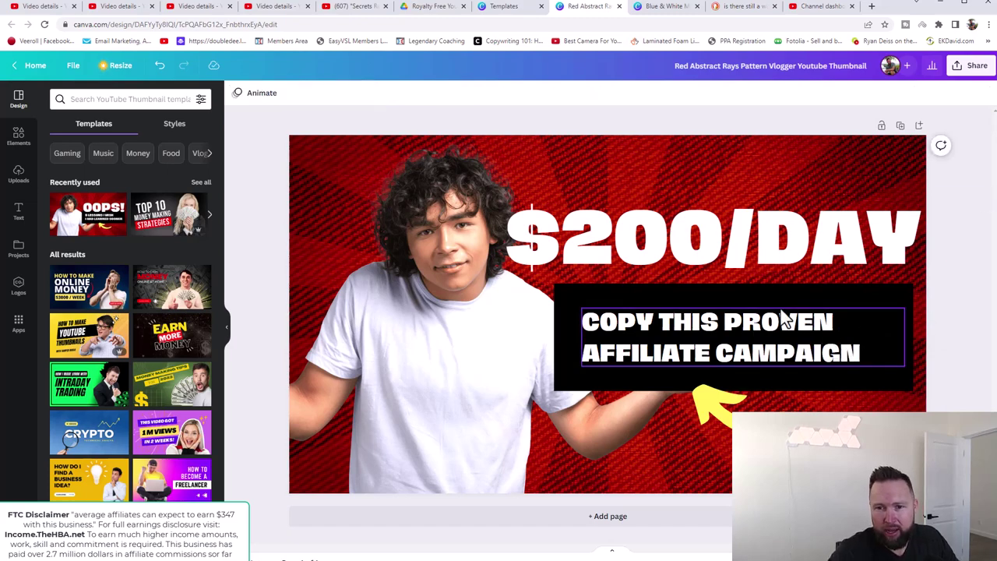
Download the thumbnail design as a PNG, then close the Downloads folder window
left_click(973, 69)
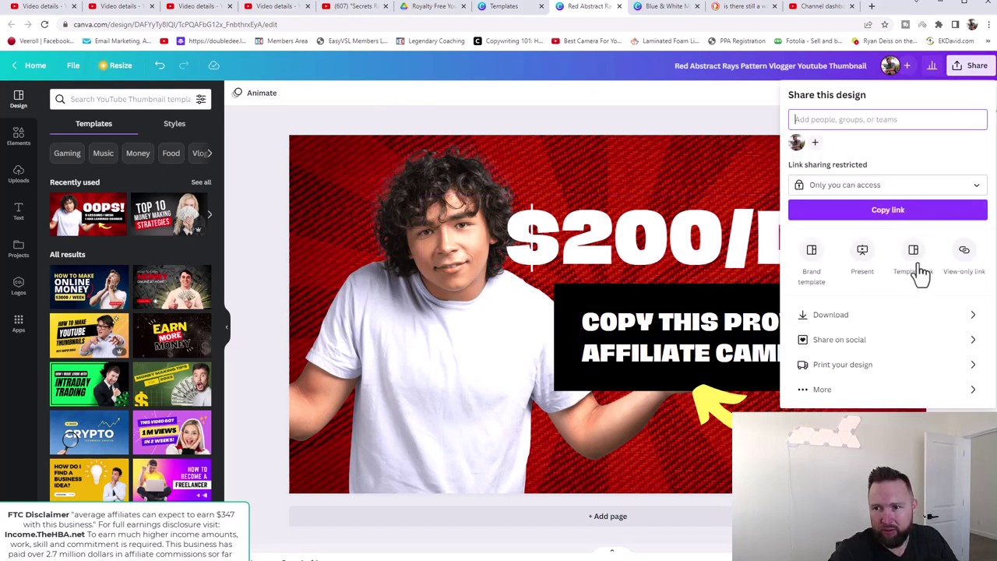
left_click(952, 318)
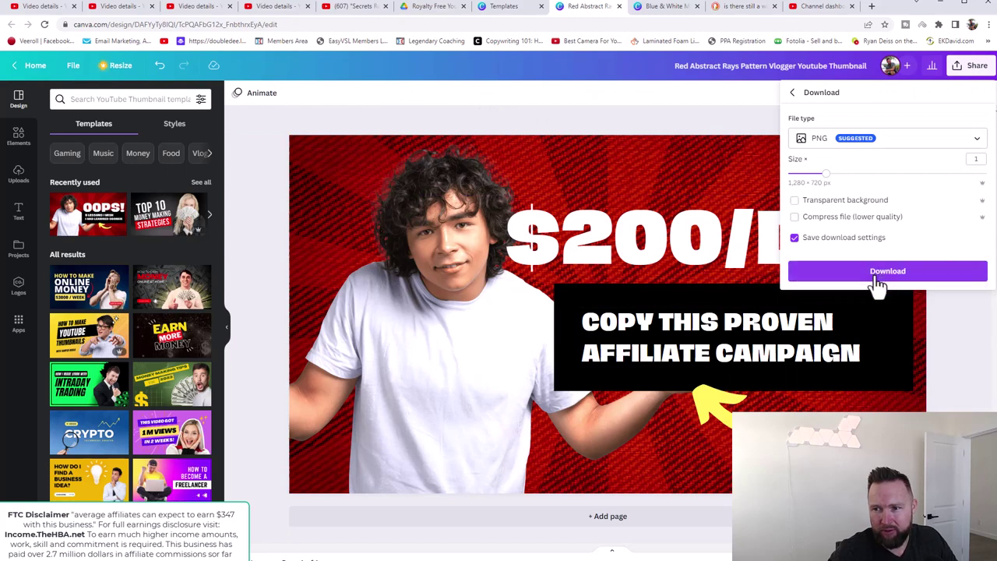
left_click(881, 272)
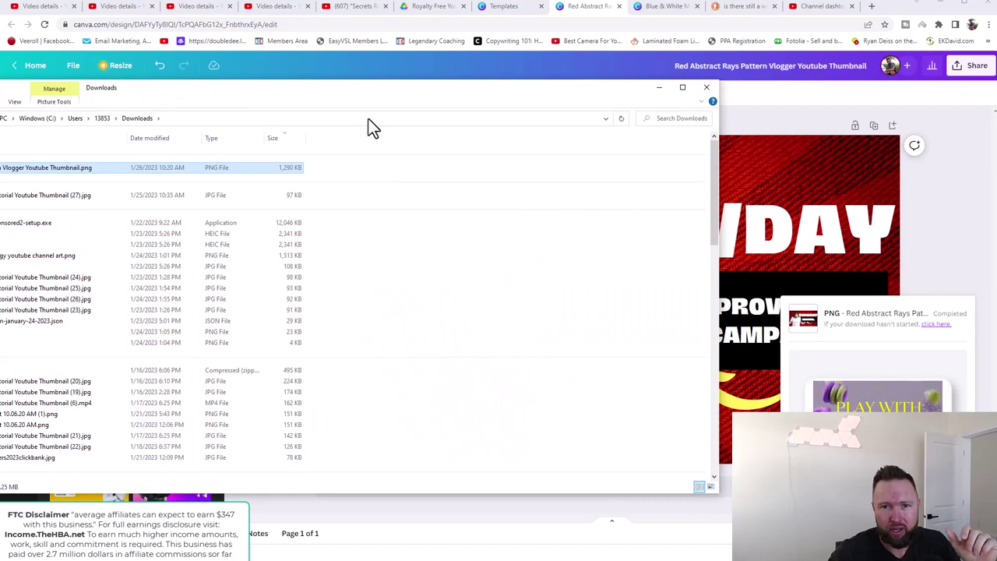
left_click(707, 87)
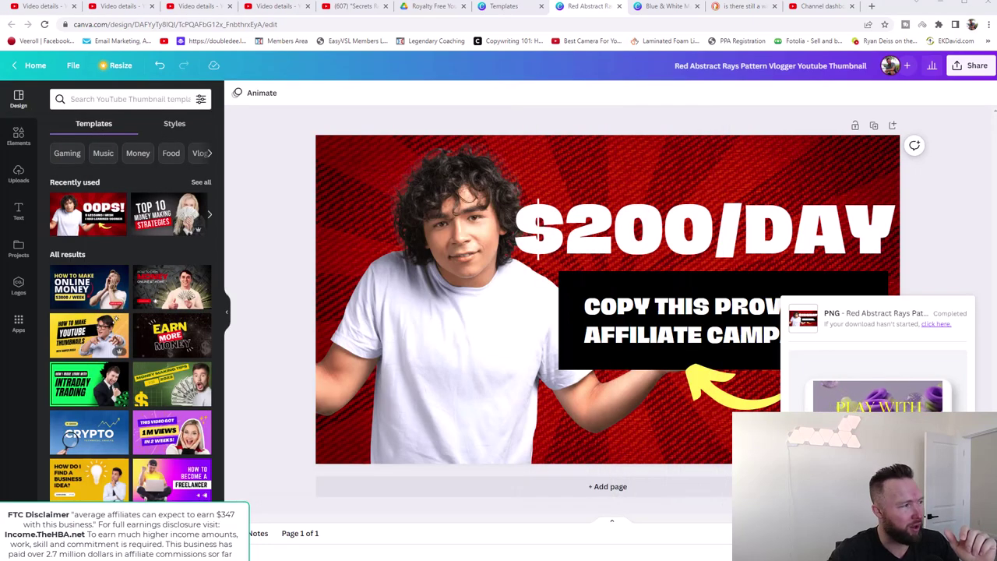
Back in YouTube Studio, drop the $200/DAY PNG in as the video thumbnail
left_click(939, 12)
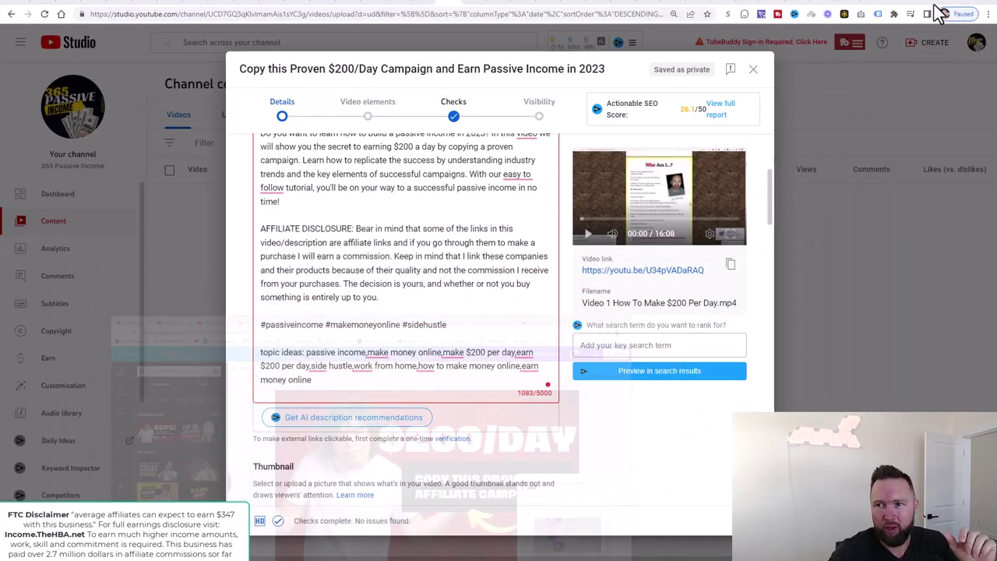
scroll(628, 447, "up", 5)
scroll(627, 446, "down", 8)
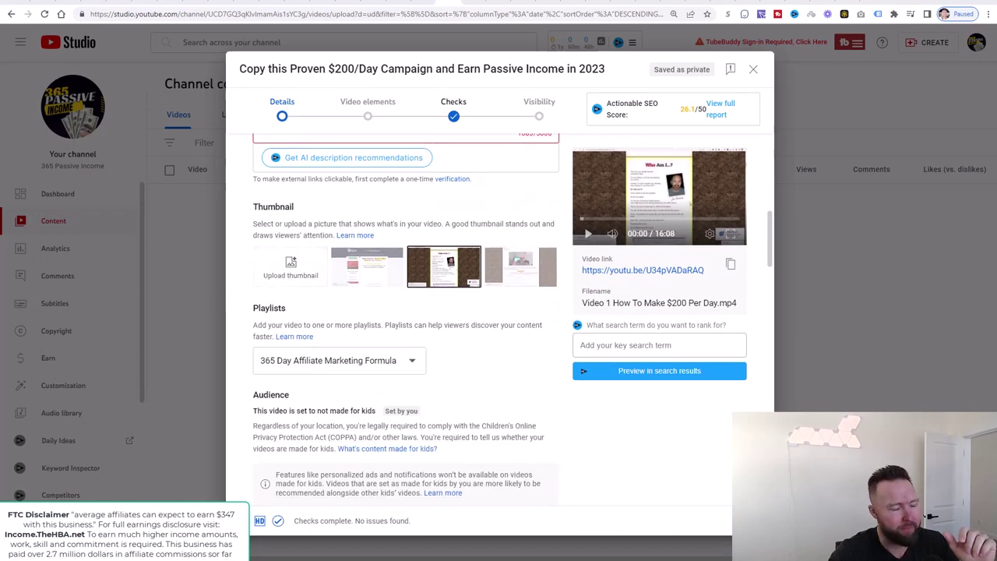
left_click_drag(0, 290, 297, 271)
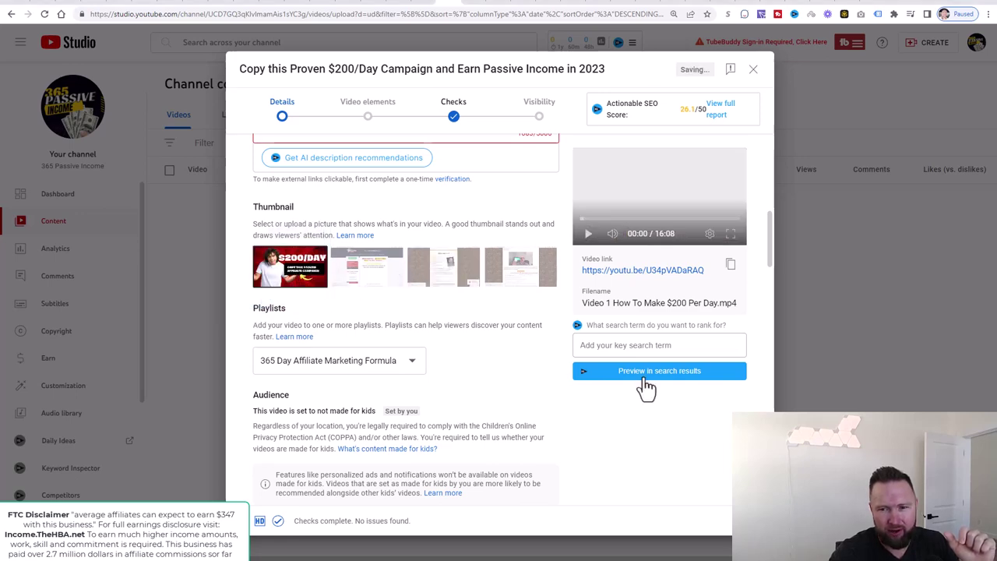
Review the Details page and continue to the Video elements step
scroll(646, 389, "up", 10)
scroll(432, 438, "down", 3)
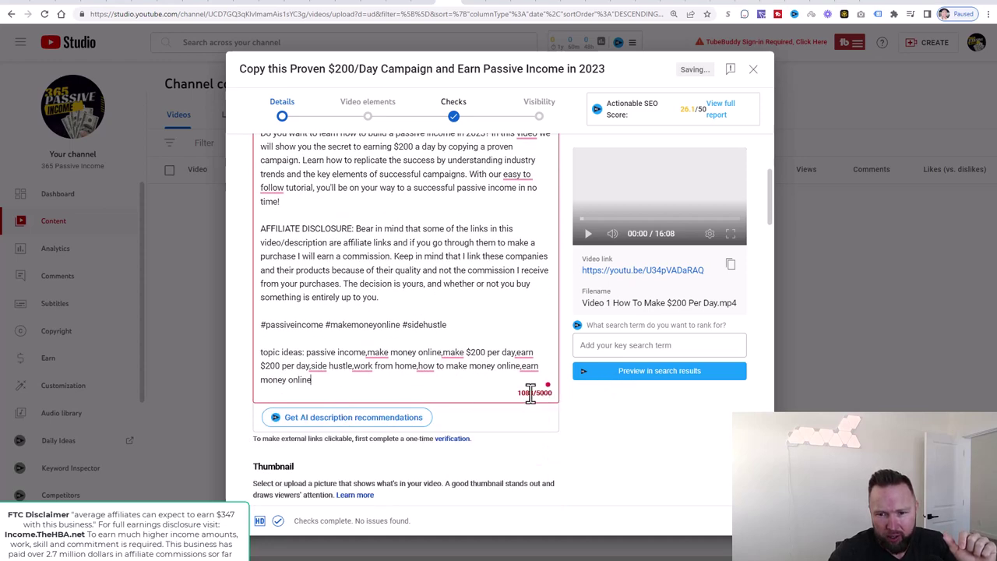
scroll(528, 392, "up", 4)
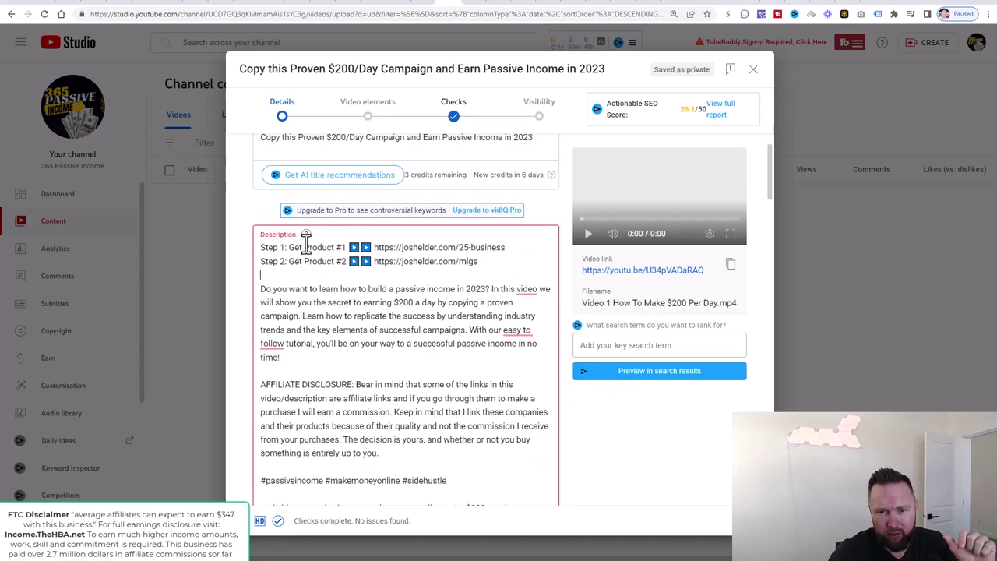
scroll(592, 312, "up", 1)
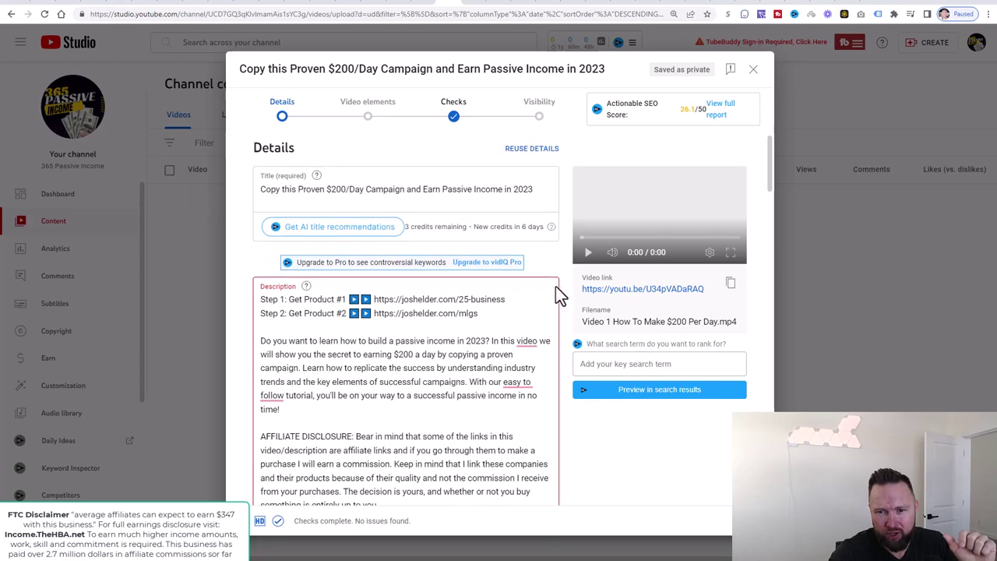
scroll(556, 287, "down", 15)
scroll(546, 297, "down", 10)
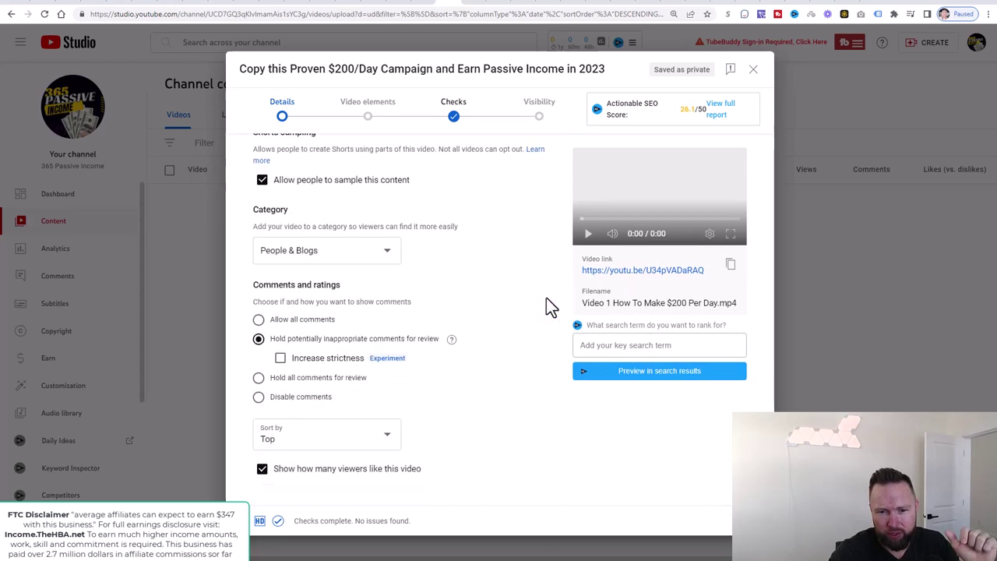
left_click(764, 520)
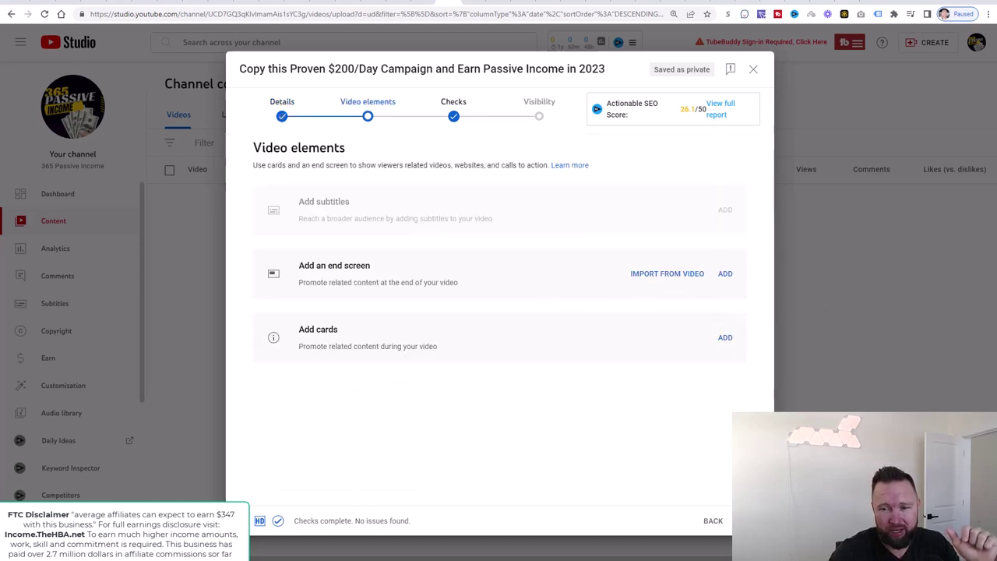
Start an end screen, then discard it without adding one
left_click(725, 274)
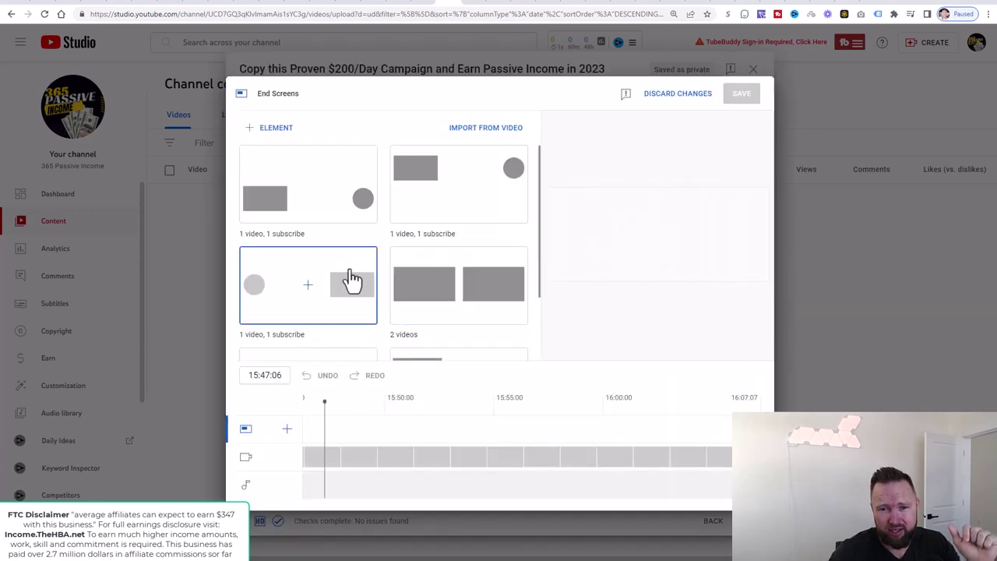
scroll(341, 278, "down", 2)
scroll(457, 300, "up", 3)
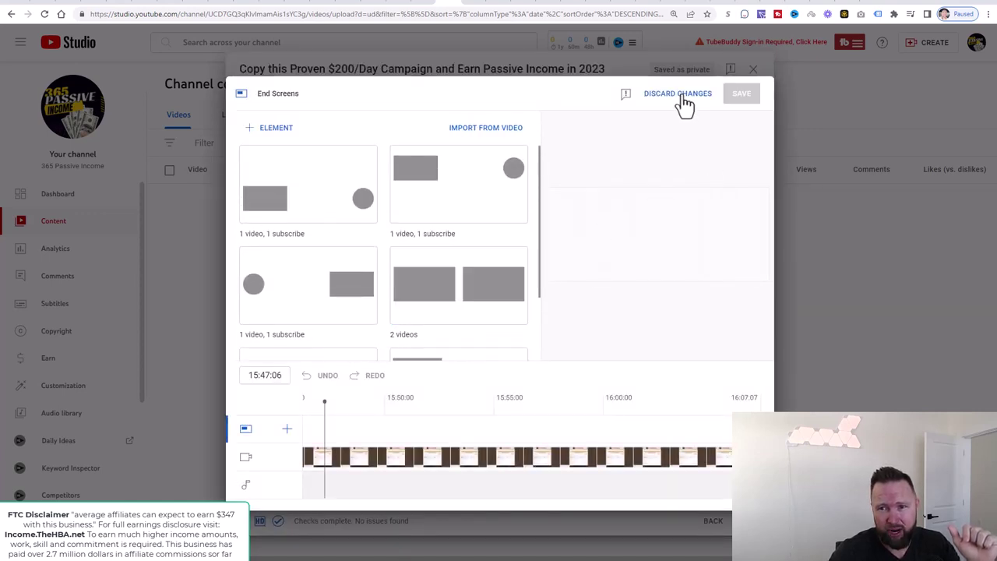
left_click(683, 96)
Pass the Checks step, set visibility to Public, and publish the video
left_click(749, 520)
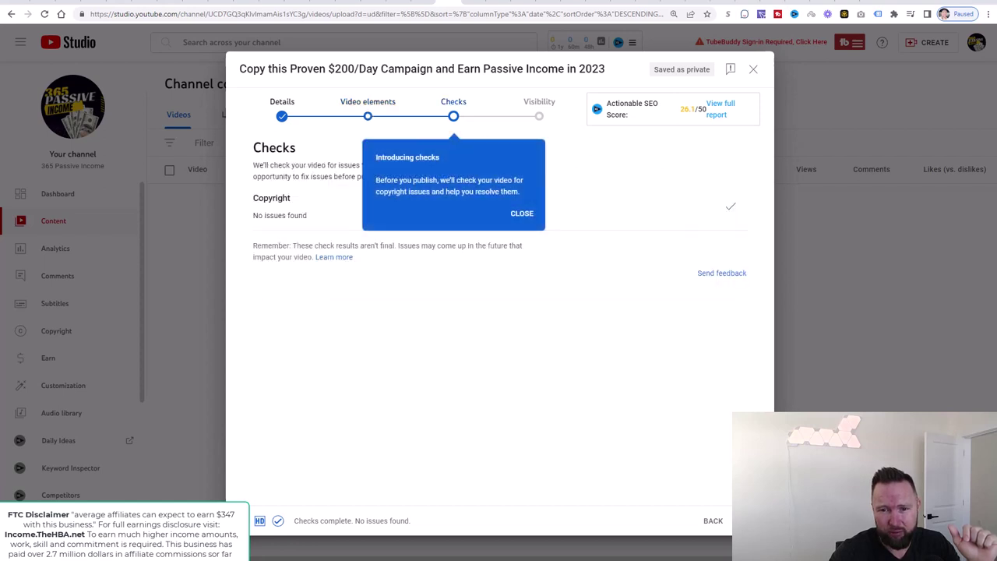
left_click(523, 214)
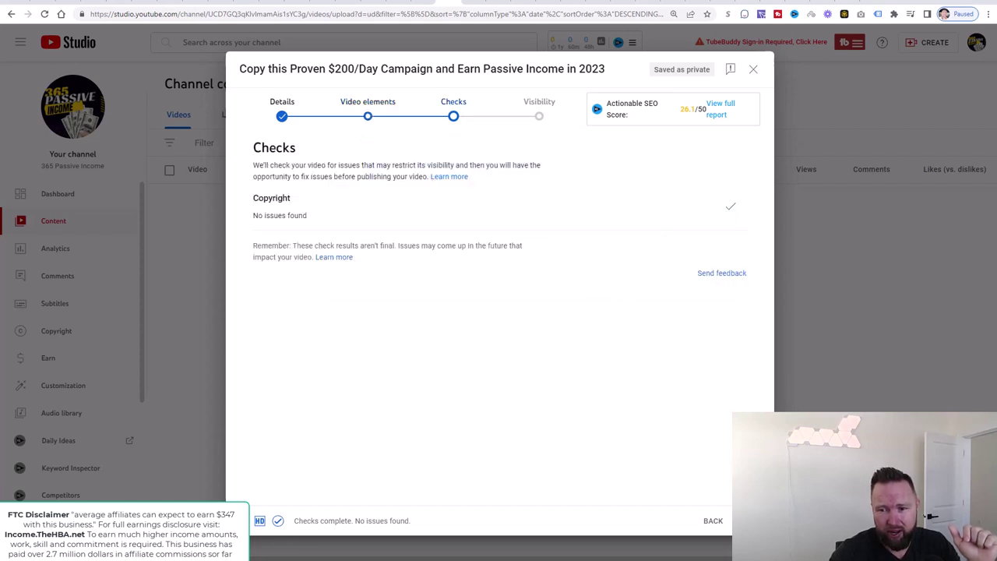
left_click(749, 520)
left_click(314, 298)
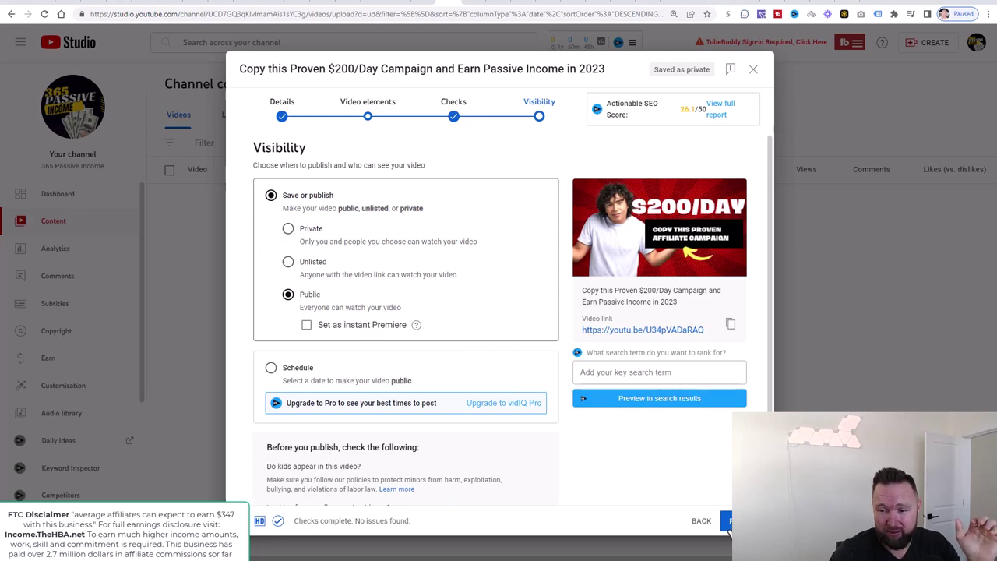
left_click(729, 523)
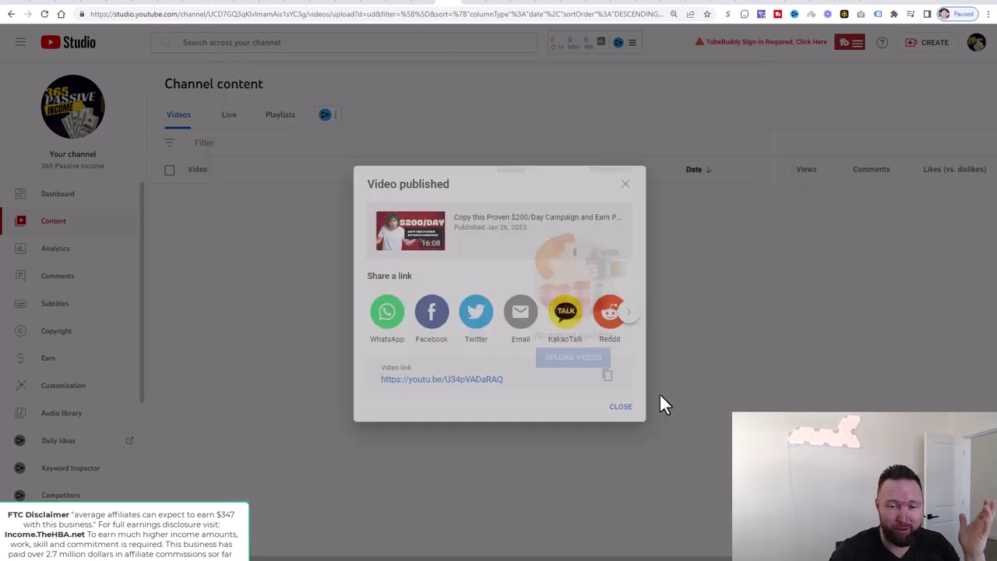
Close the Video published dialog and the 'Click to go deep' tip, then open vidIQ stats
left_click(623, 408)
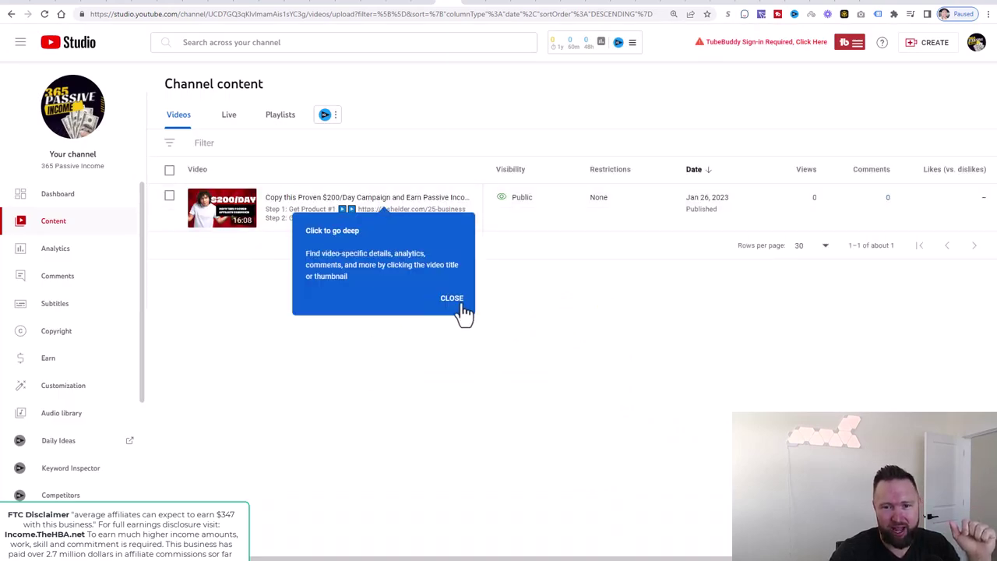
left_click(457, 302)
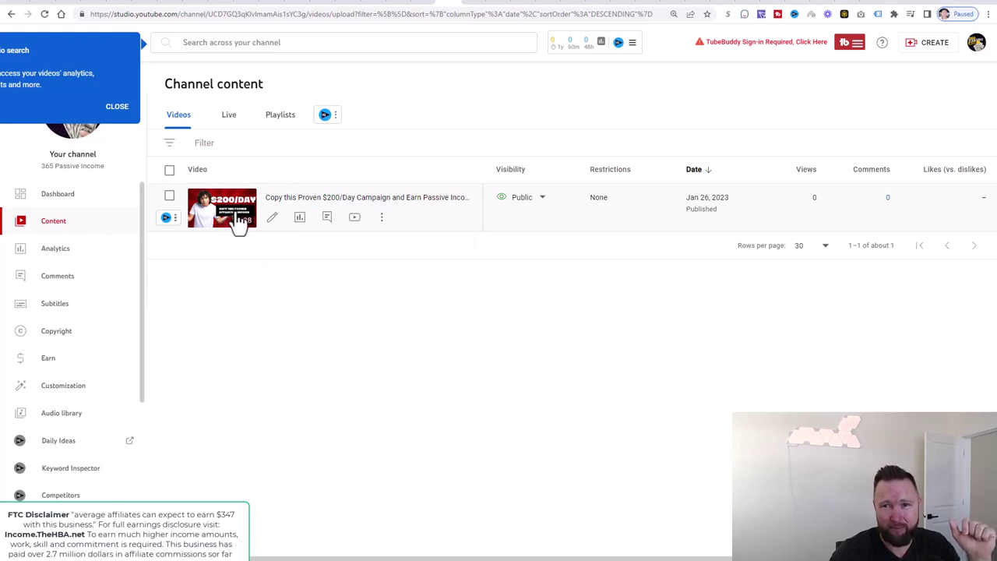
left_click(577, 52)
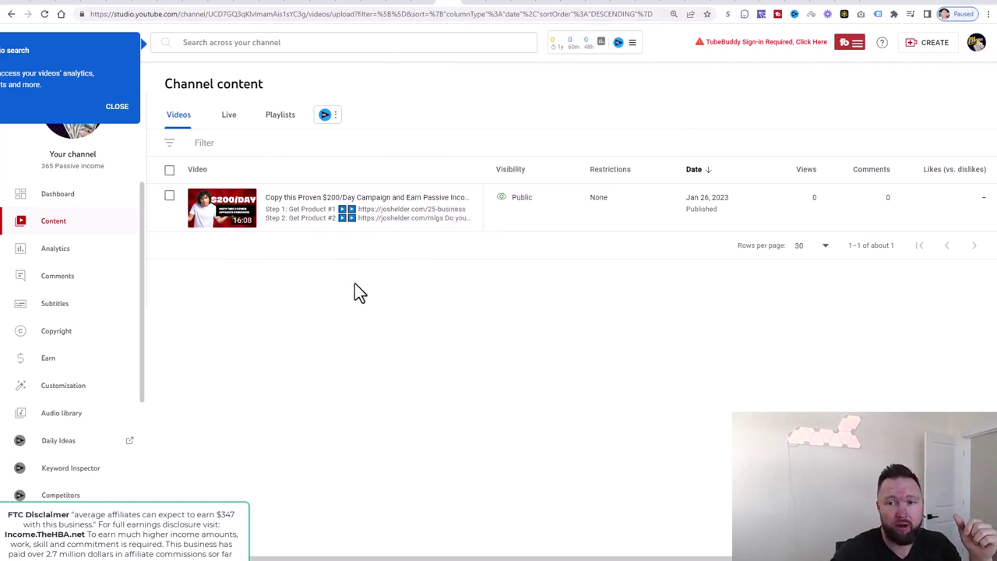
Glance at the Zero To 10K Email Swipes doc, then switch to My Lead Gen Secret
left_click(598, 4)
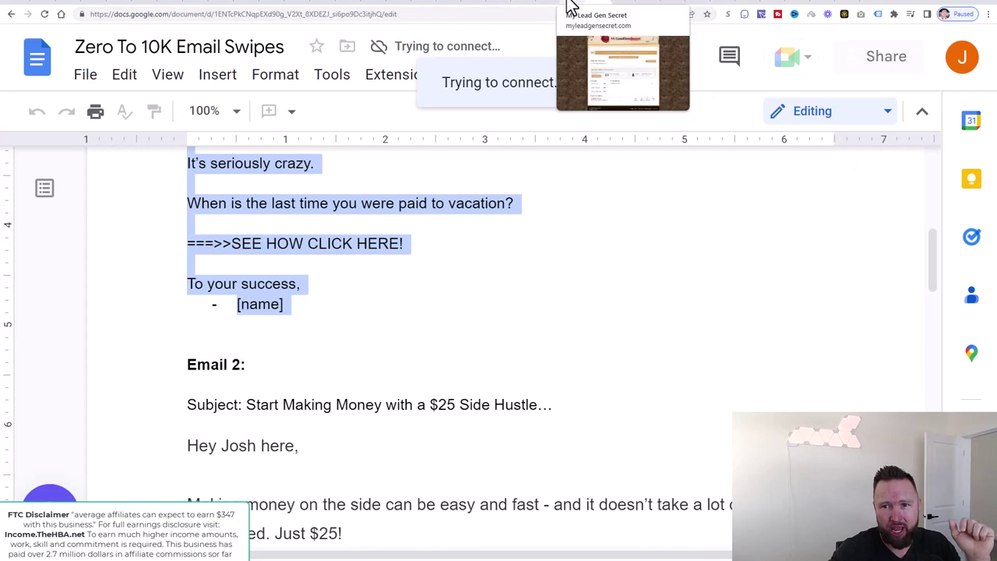
left_click(571, 6)
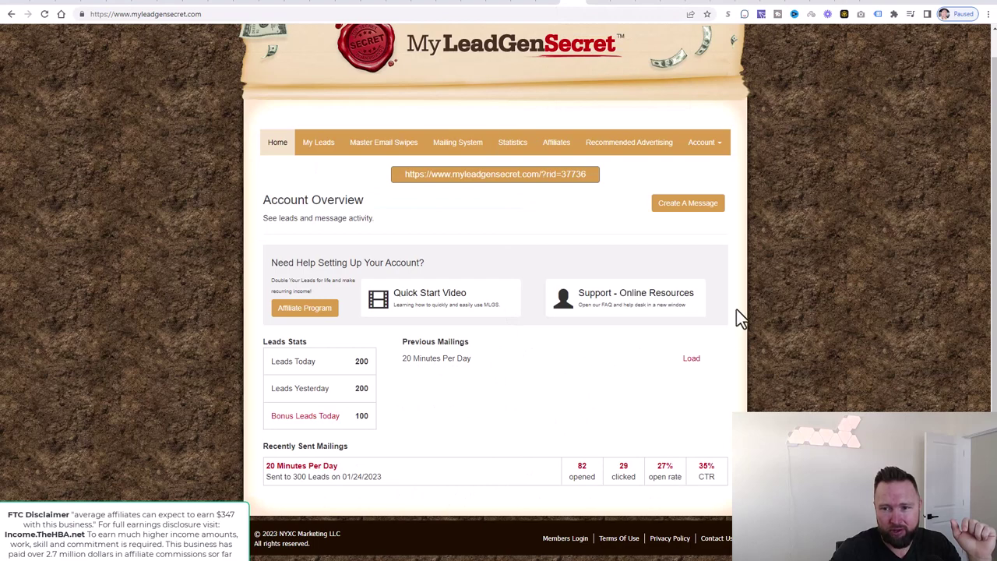
Start a new mailing and select the Email 2 subject line in the swipes doc
left_click(684, 210)
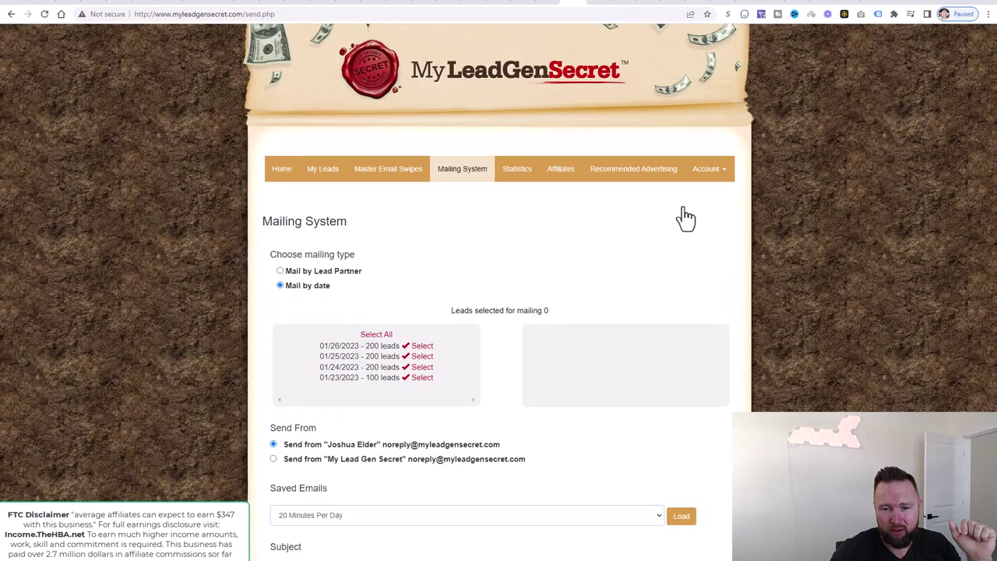
scroll(485, 358, "down", 1)
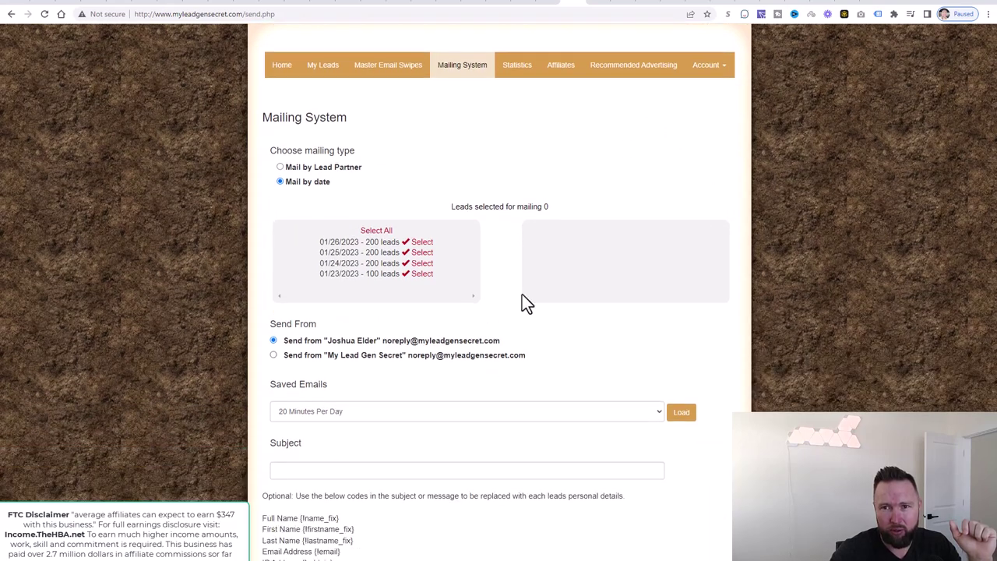
left_click(597, 8)
scroll(468, 298, "down", 1)
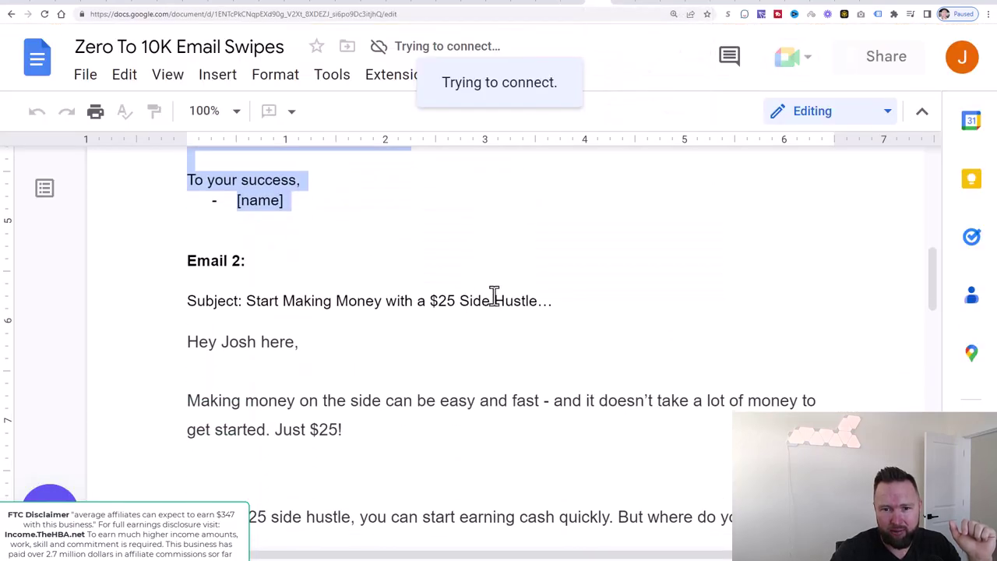
left_click_drag(577, 304, 251, 308)
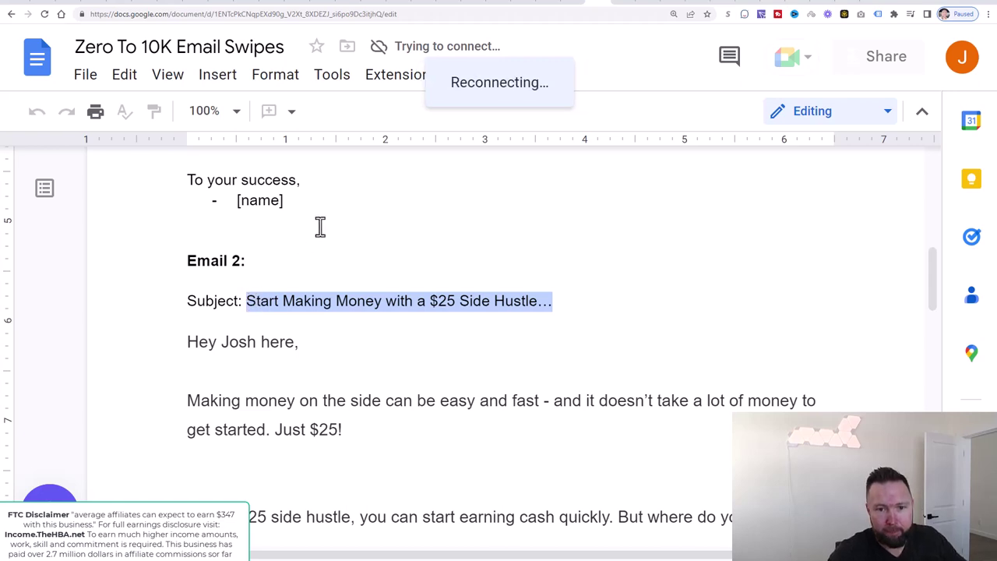
Target all 700 leads and paste the Email 2 subject into the mailing's Subject field
left_click(575, 6)
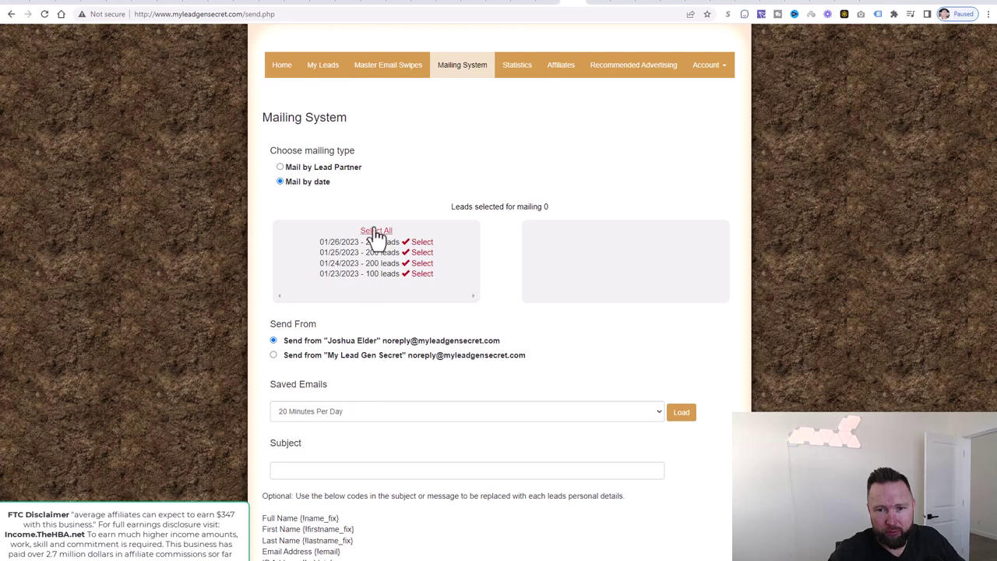
left_click(374, 233)
scroll(659, 296, "down", 2)
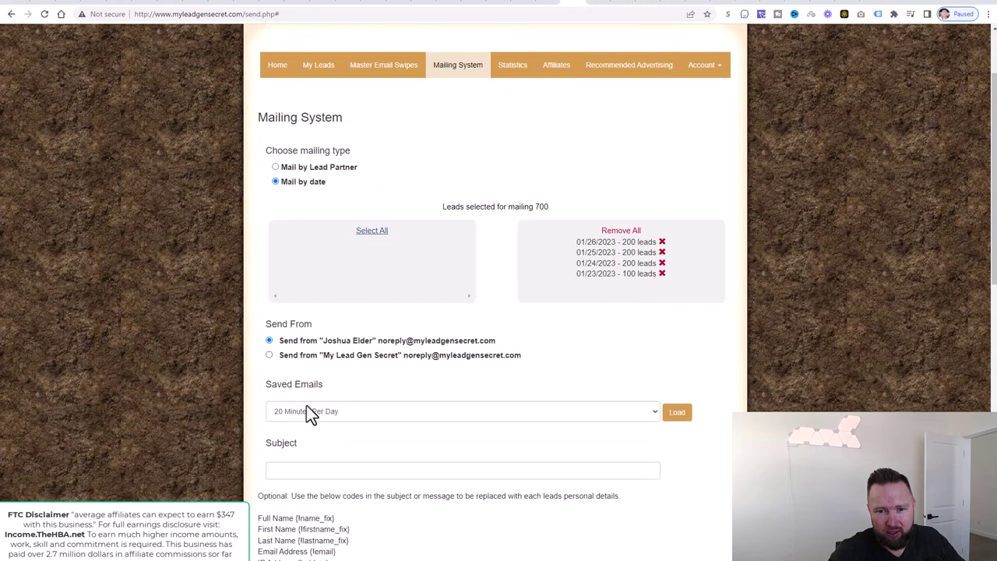
left_click(343, 470)
type("Start Making Money with a $25 Side Hustle...")
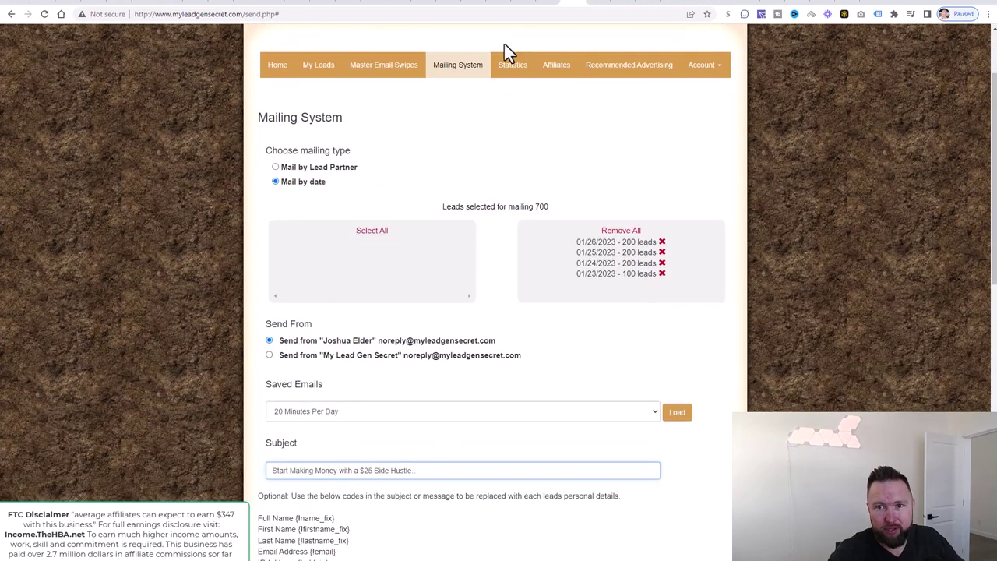
left_click(595, 7)
Select Email 2's body text in the Google Docs swipe file
scroll(479, 350, "down", 3)
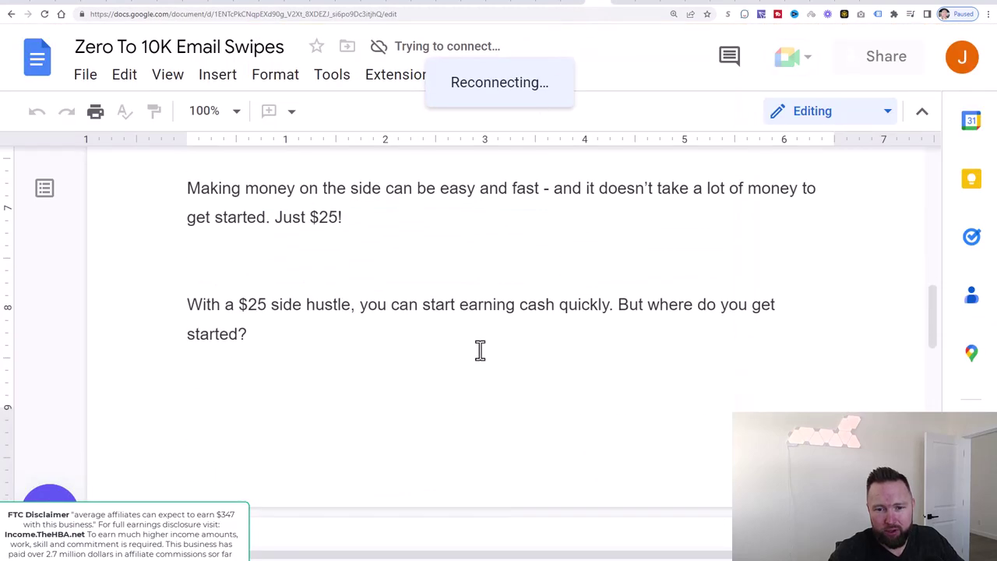
scroll(476, 355, "down", 10)
left_click_drag(394, 401, 189, 400)
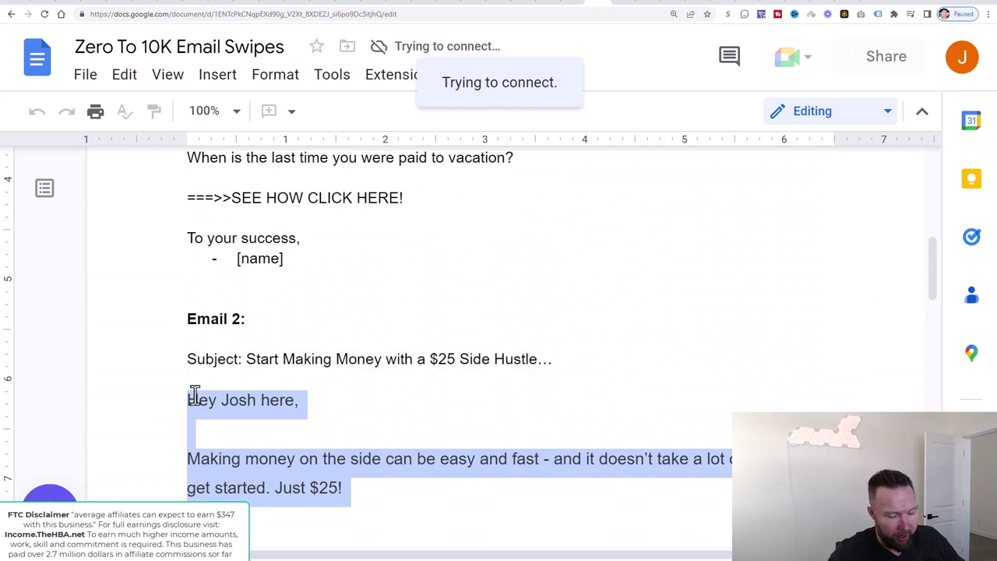
left_click(295, 376)
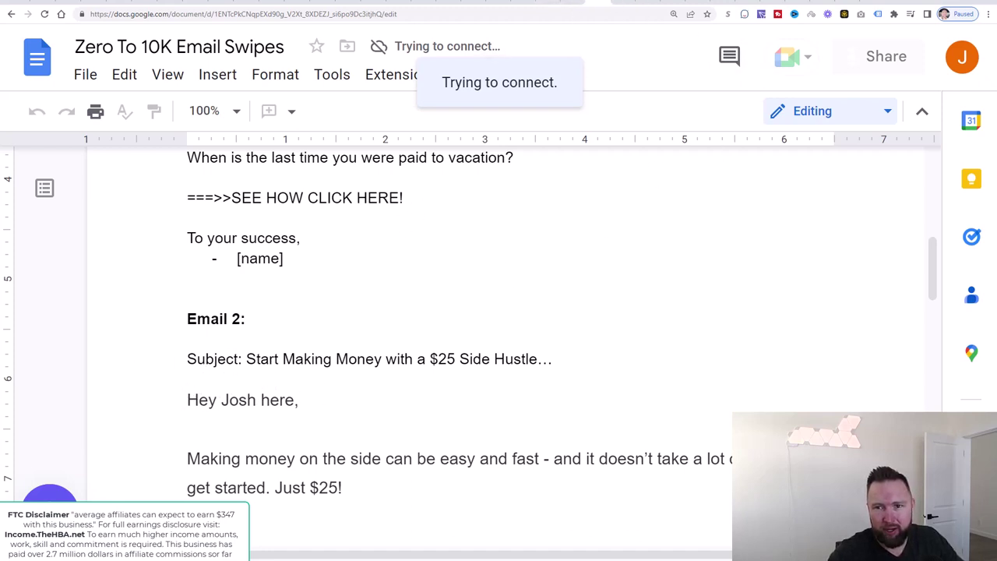
left_click_drag(188, 400, 403, 281)
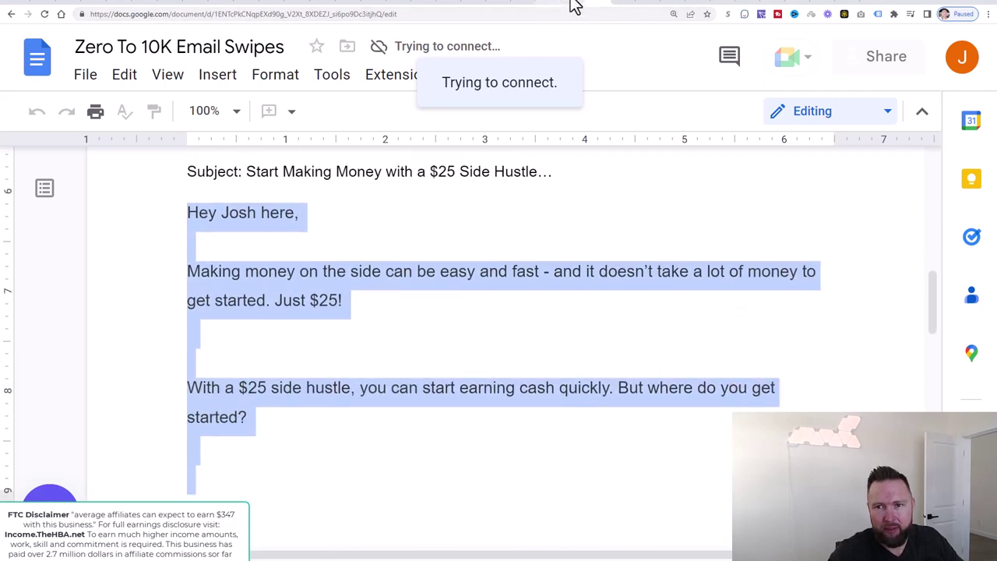
Select the template text in the MyLeadGenSecret message editor
left_click(573, 6)
scroll(318, 386, "down", 8)
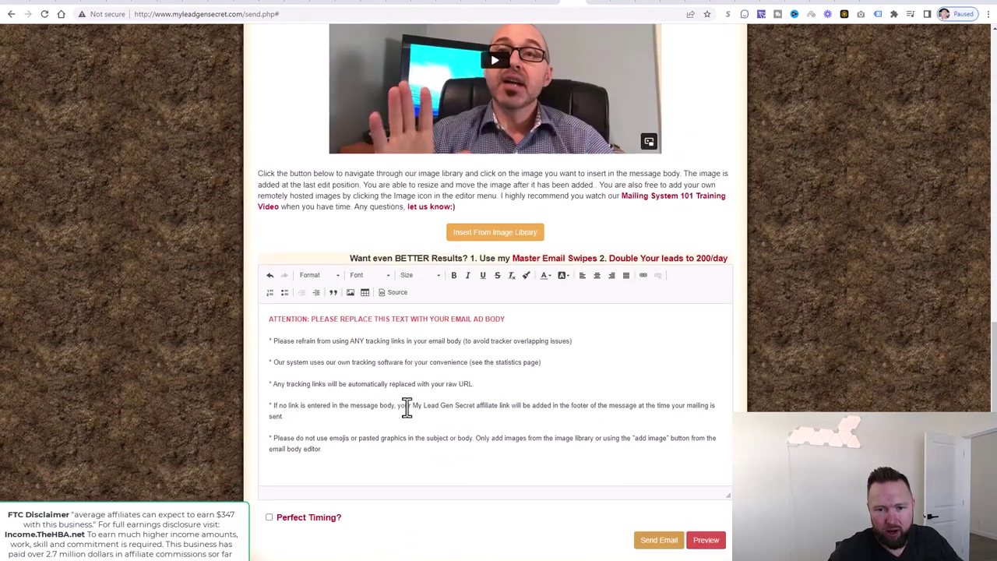
scroll(407, 408, "down", 1)
left_click_drag(365, 410, 252, 255)
Paste Email 2 over the template text and remove its bold formatting
key("ctrl+v")
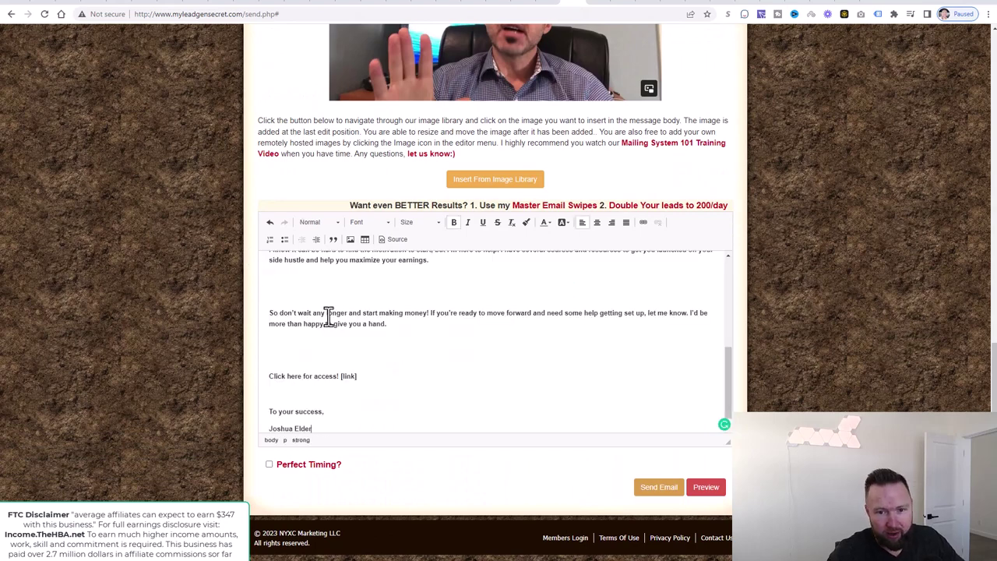
left_click_drag(338, 428, 244, 196)
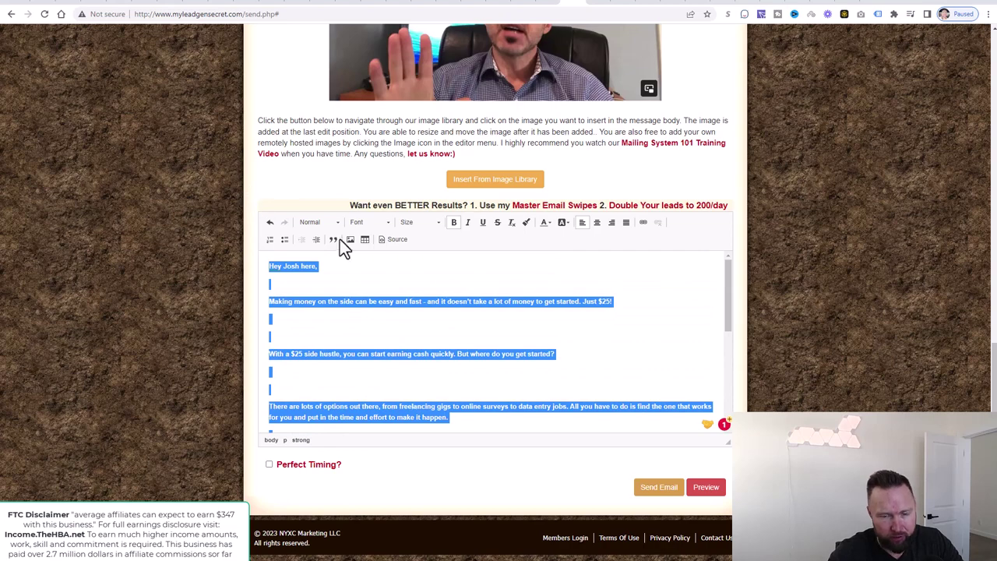
left_click(453, 223)
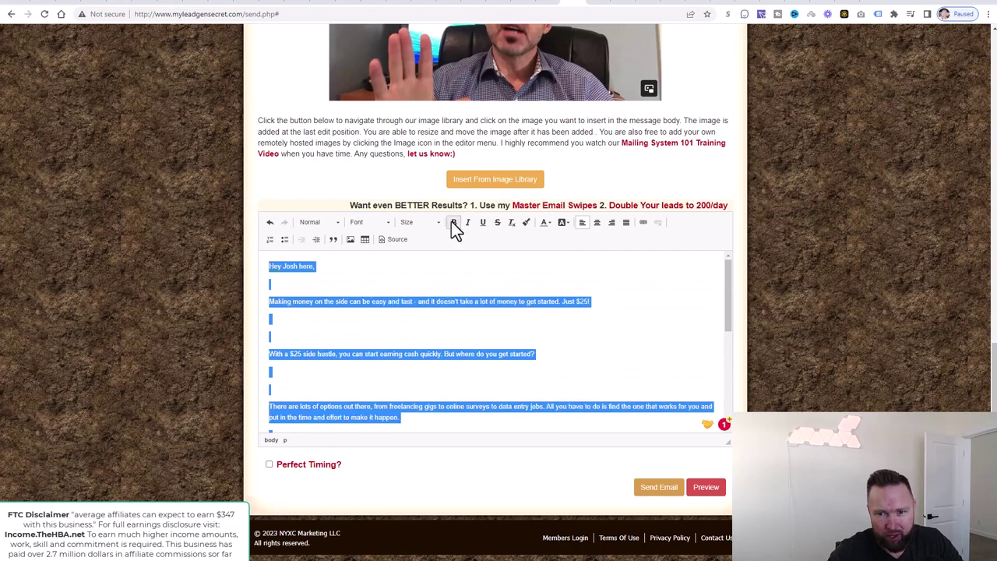
Delete the blank lines between the email's paragraphs
left_click(321, 282)
key("BackSpace")
left_click(314, 318)
key("BackSpace")
key("BackSpace")
left_click(306, 328)
key("BackSpace")
key("BackSpace")
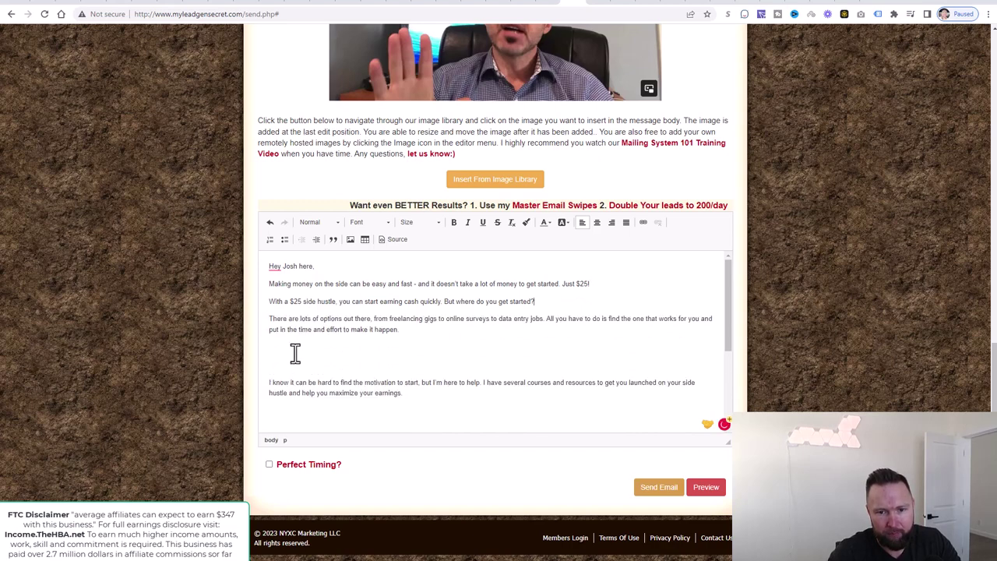
left_click(294, 357)
key("BackSpace")
key("BackSpace")
left_click(278, 394)
key("BackSpace")
key("BackSpace")
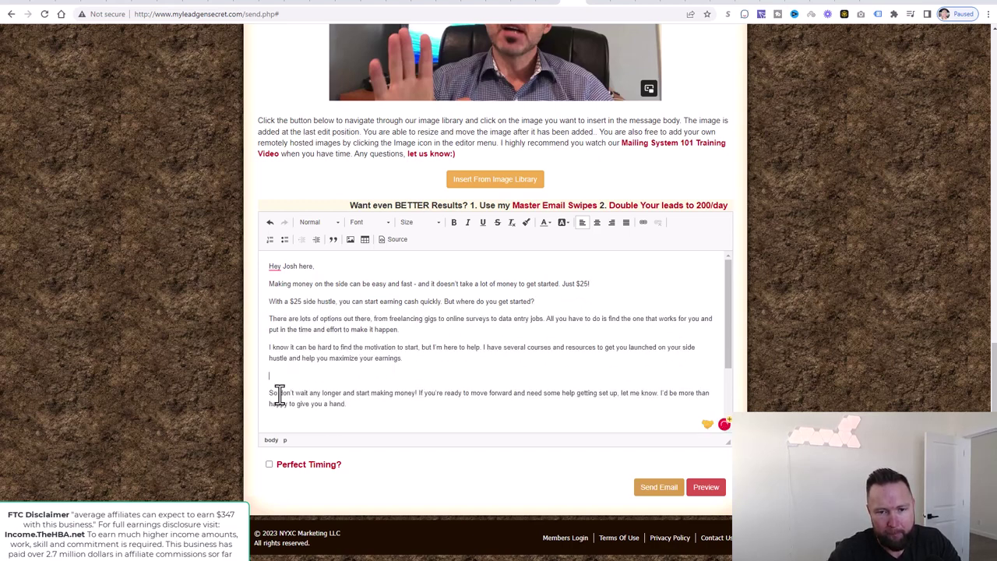
Remove the empty line above 'Click here for access!' and the [link] placeholder
scroll(285, 400, "down", 2)
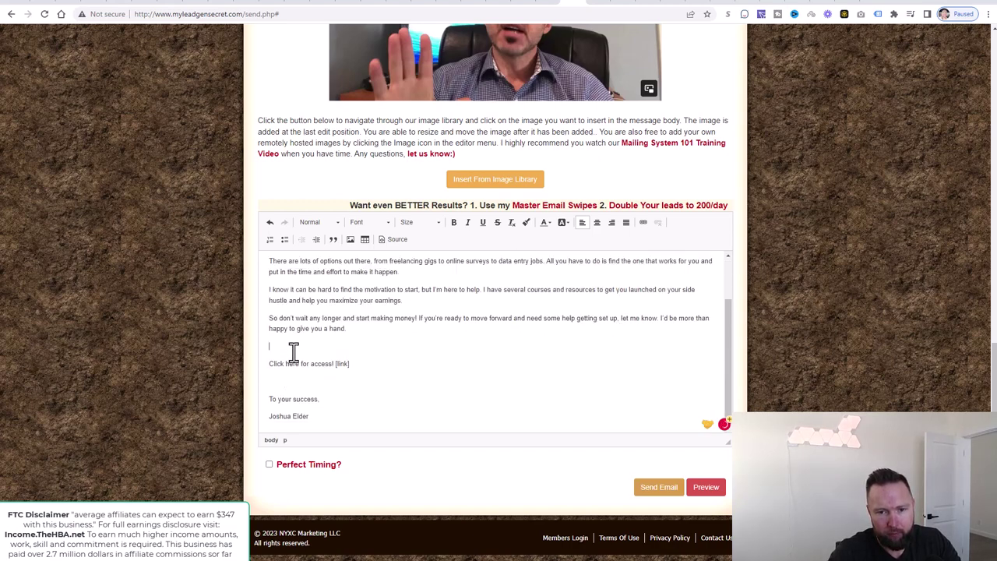
key("BackSpace")
left_click_drag(357, 363, 340, 371)
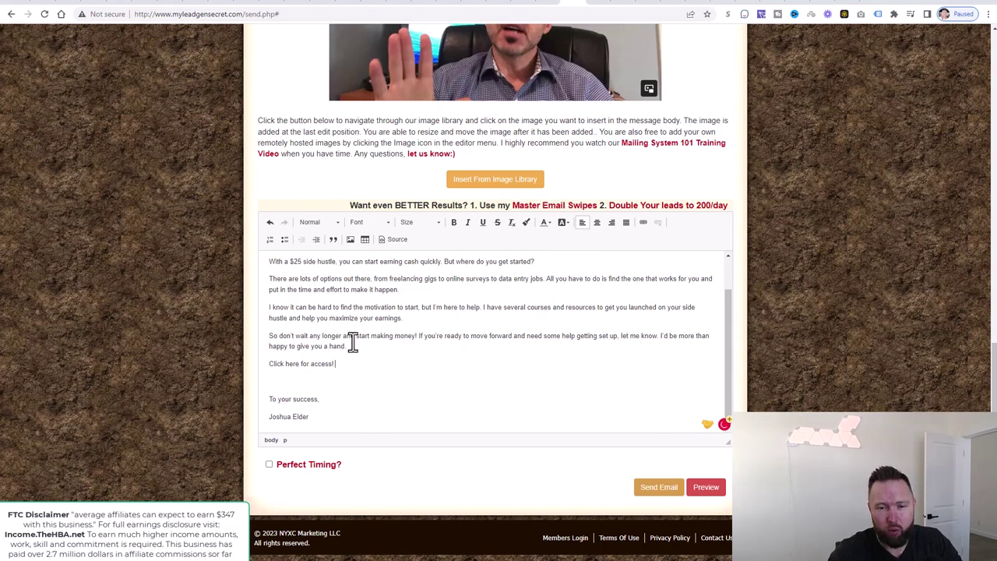
left_click(372, 4)
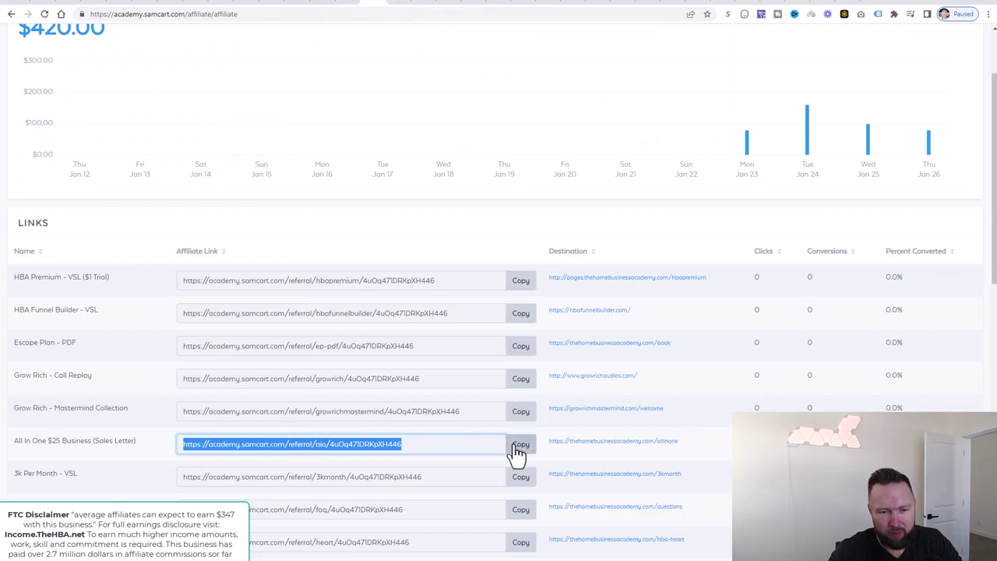
Copy the All In One $25 Business referral link and check its 889 clicks
left_click(518, 450)
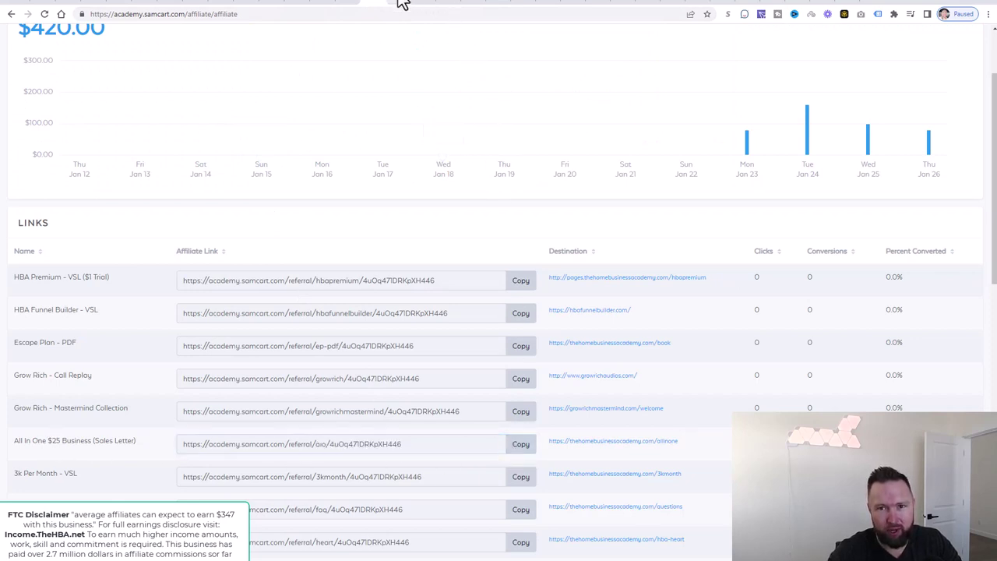
mouse_move(402, 5)
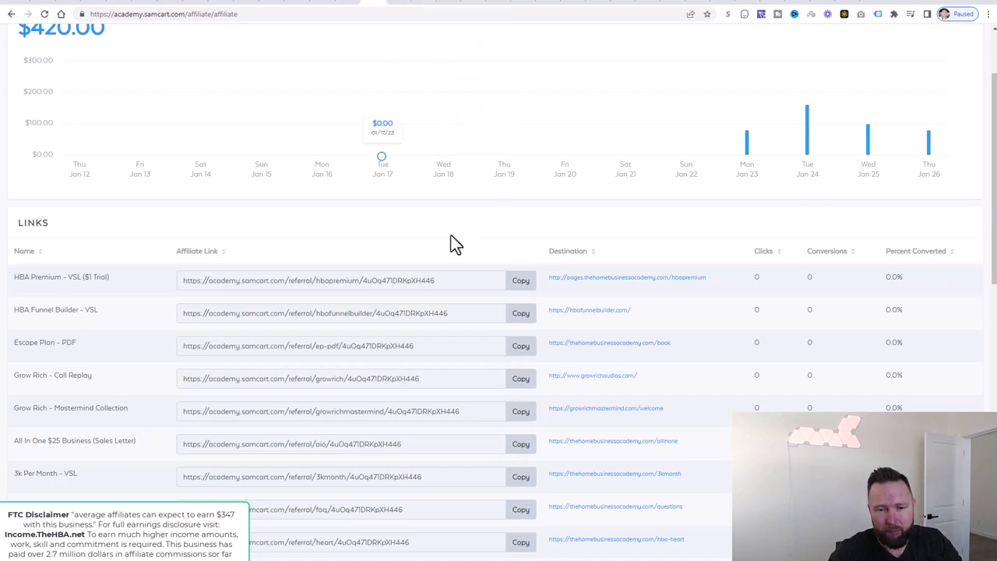
scroll(701, 312, "down", 2)
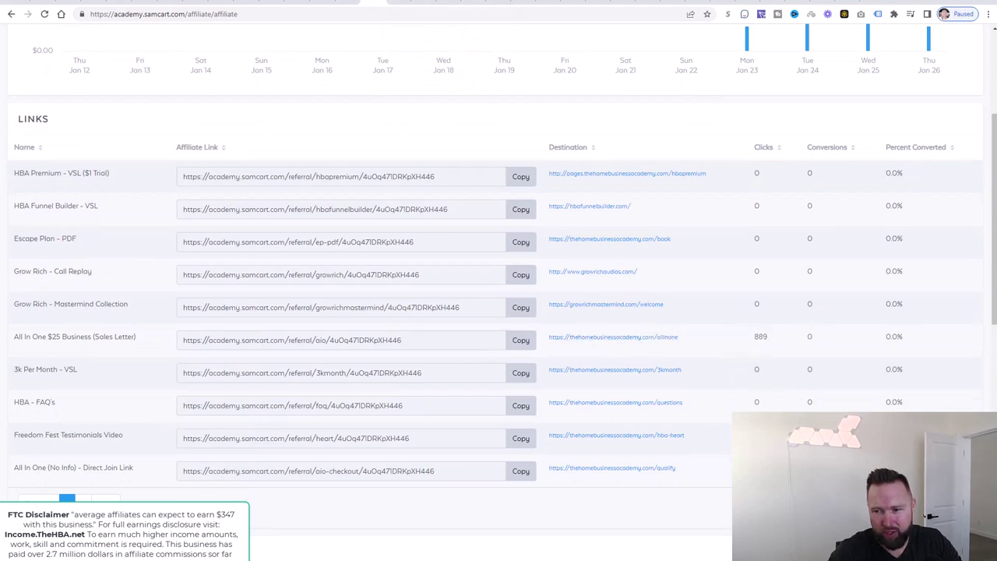
left_click_drag(782, 341, 741, 338)
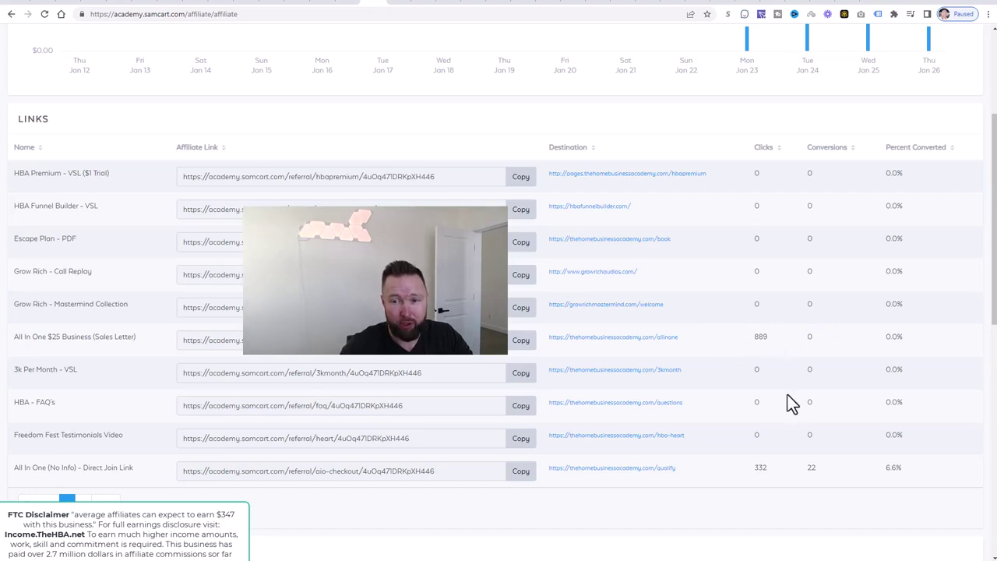
scroll(788, 402, "up", 3)
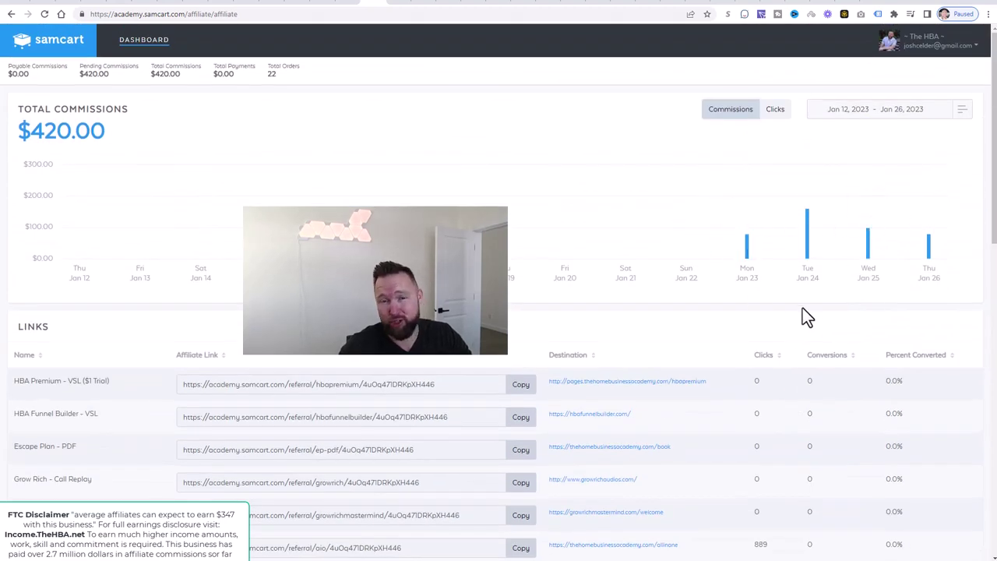
scroll(758, 332, "down", 3)
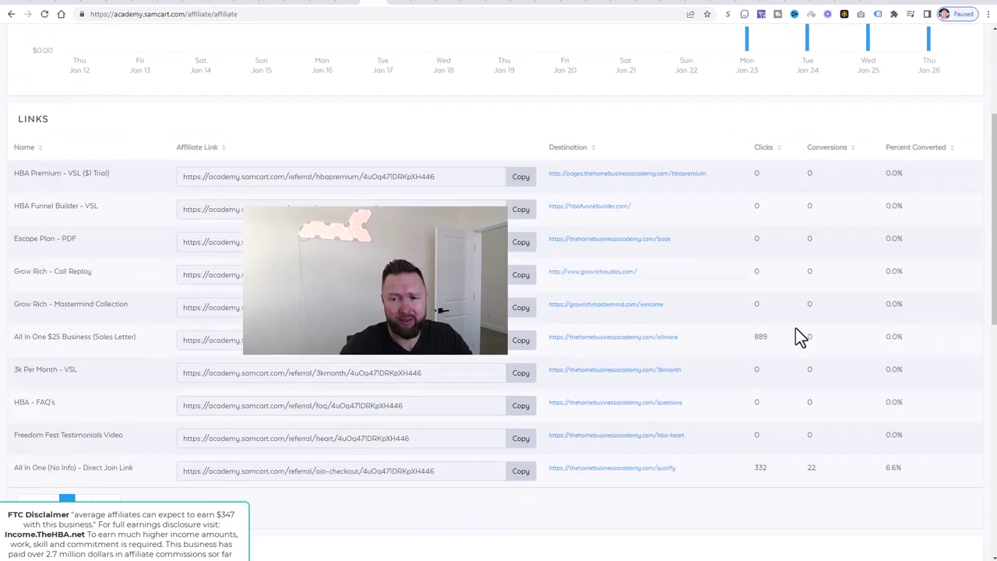
left_click_drag(746, 340, 800, 338)
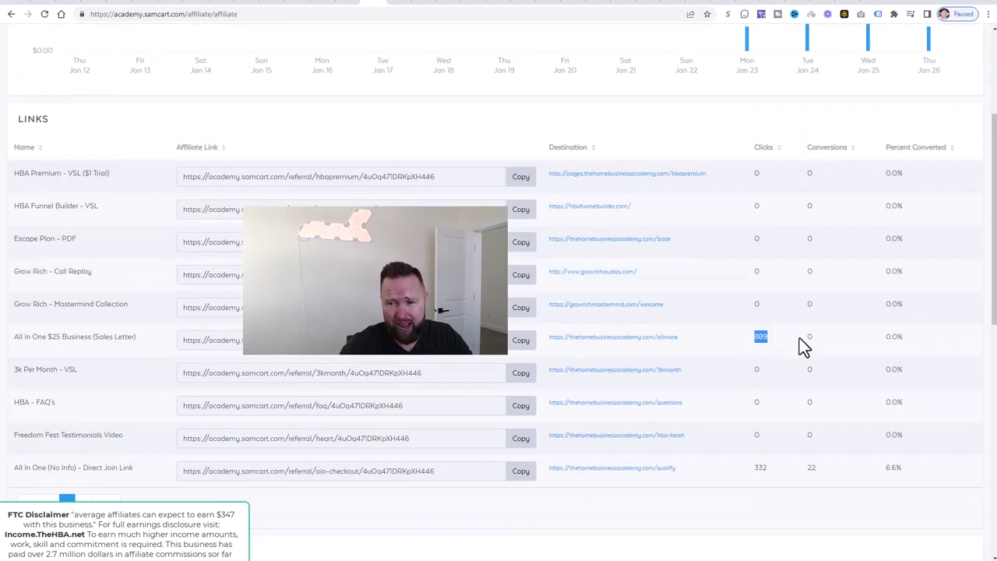
left_click(760, 337)
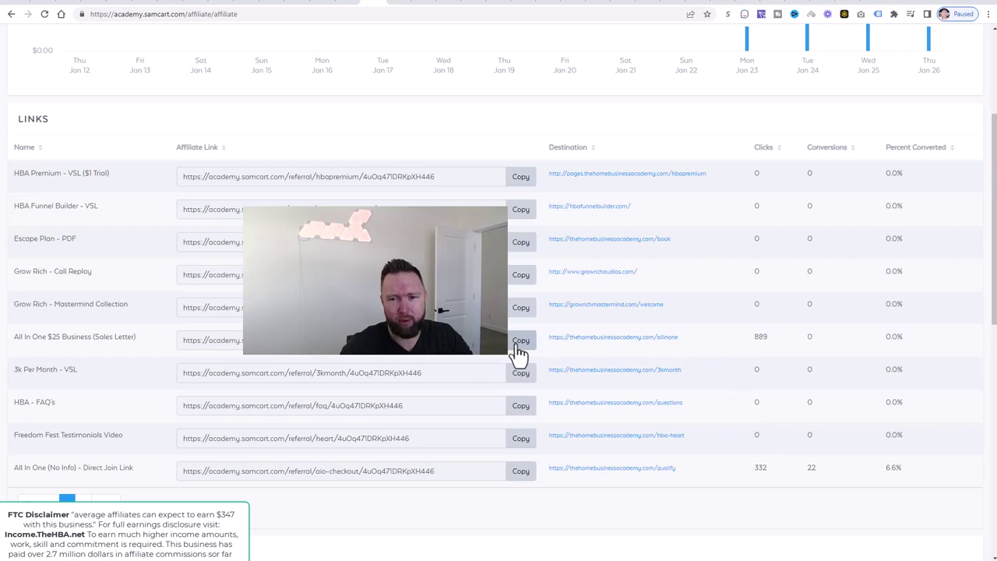
Test the copied referral link in a new tab, which ends in a page-not-found error at checkout
key("ctrl+t")
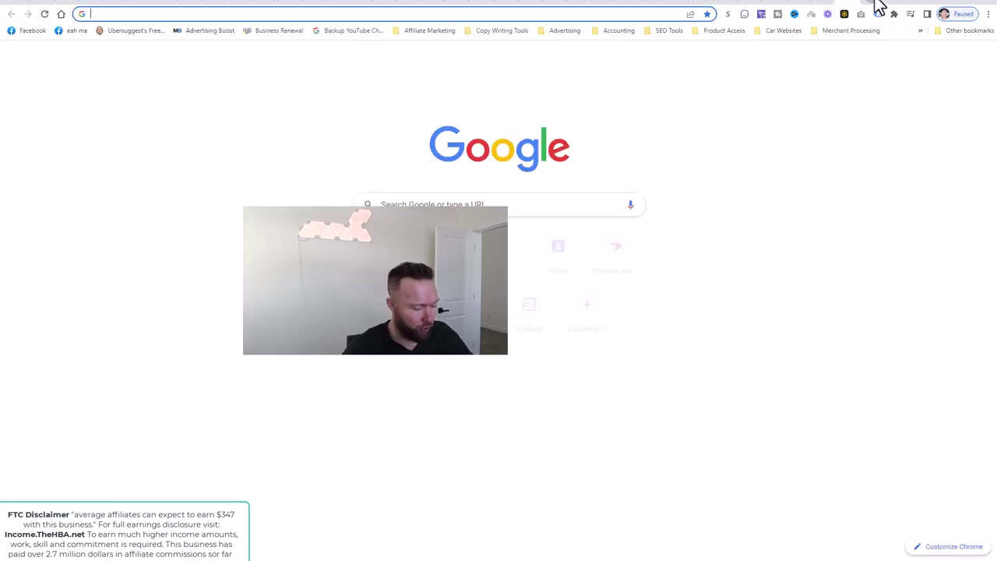
key("ctrl+v")
key("Return")
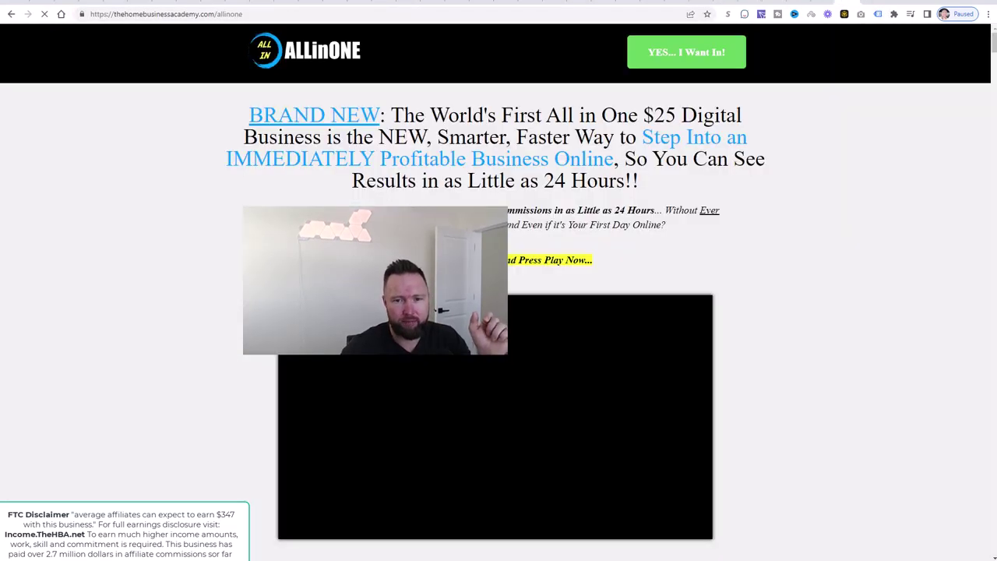
scroll(460, 390, "down", 3)
left_click(459, 423)
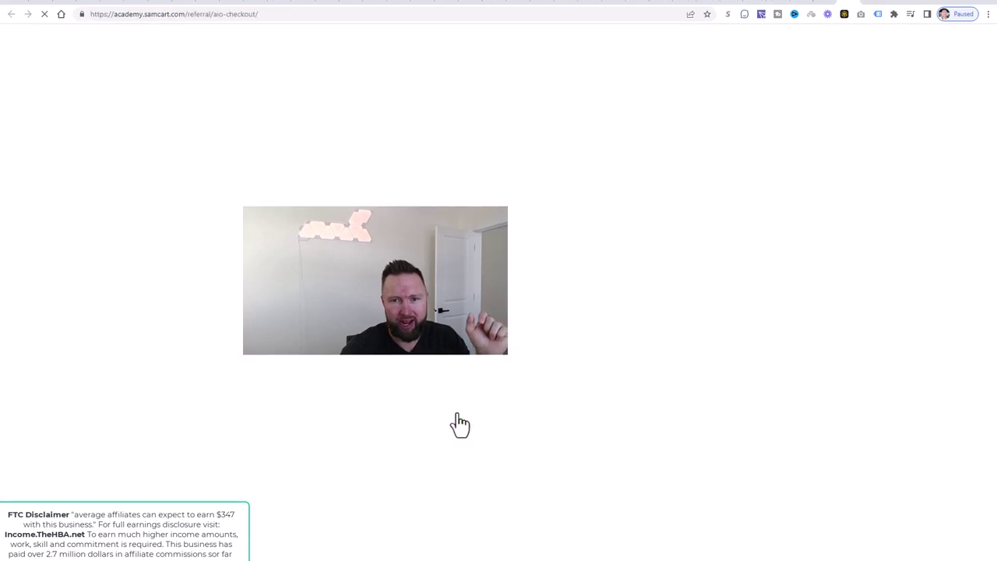
left_click_drag(445, 84, 574, 112)
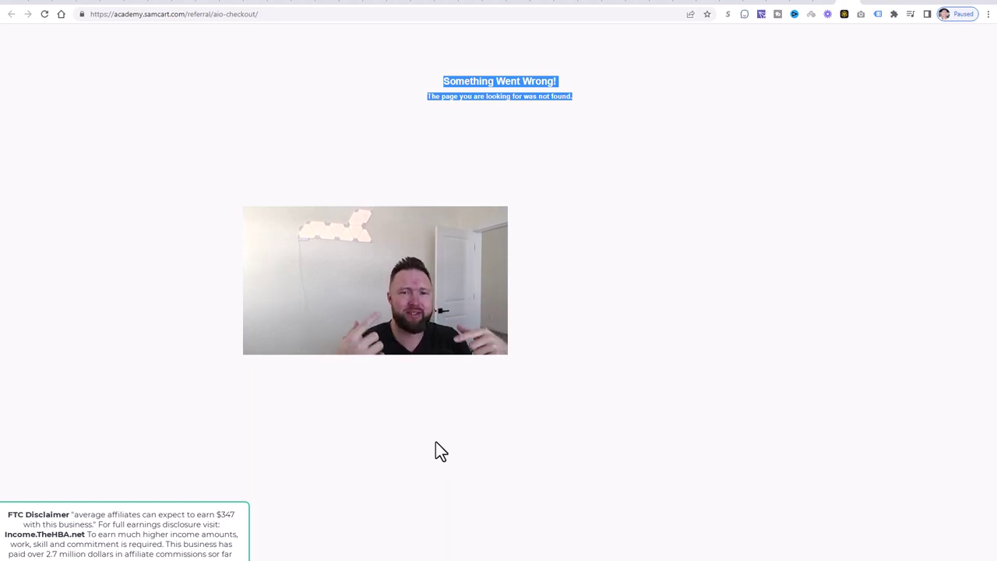
left_click(352, 3)
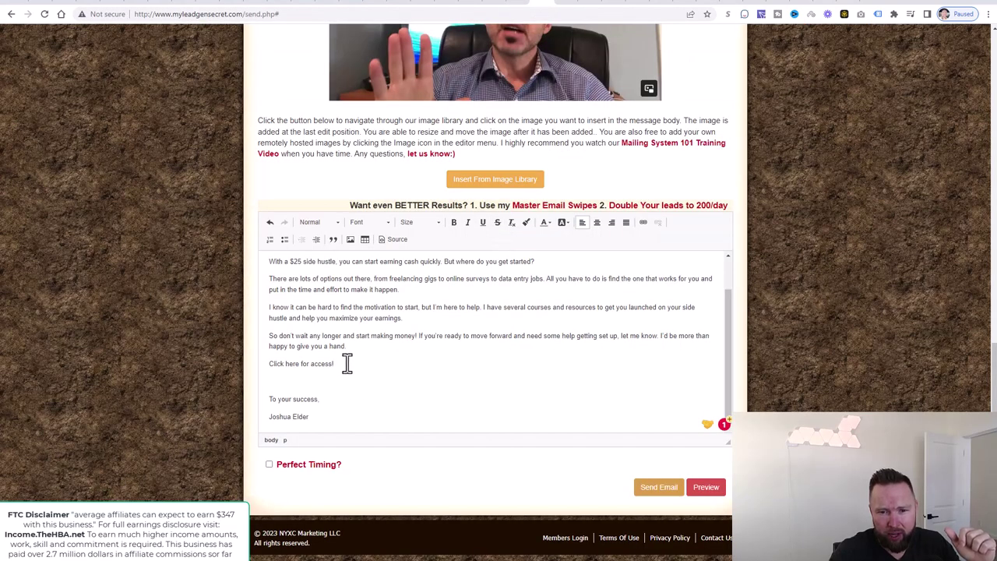
Hyperlink 'Click here for access!' to the SamCart affiliate URL and send the email to the leads
left_click_drag(341, 364, 275, 366)
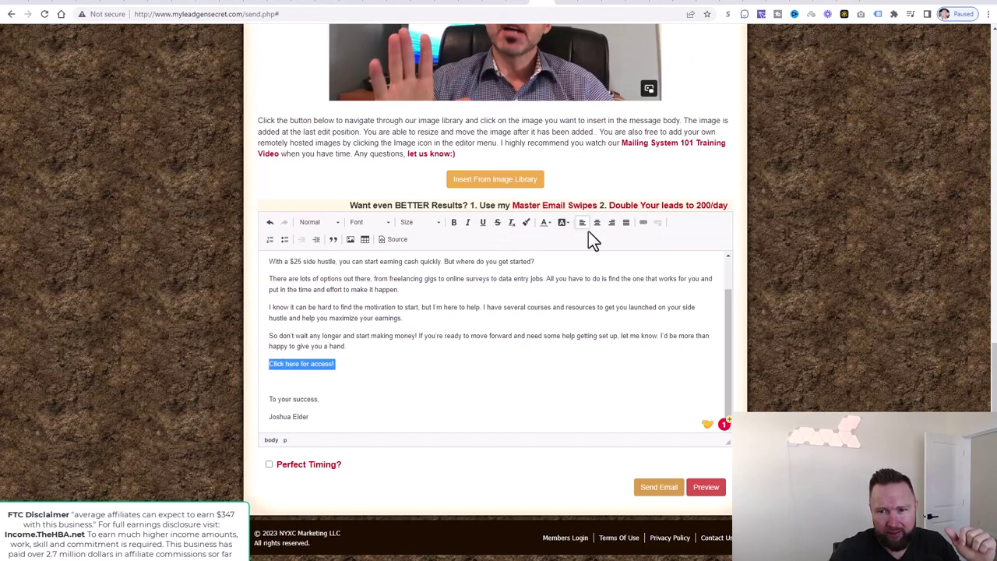
left_click(641, 223)
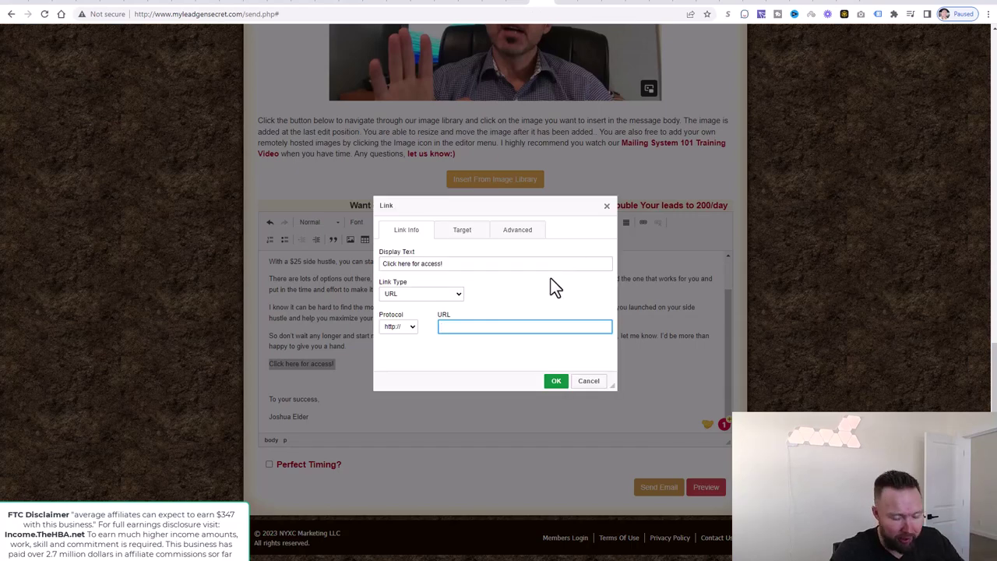
key("ctrl+v")
left_click(556, 381)
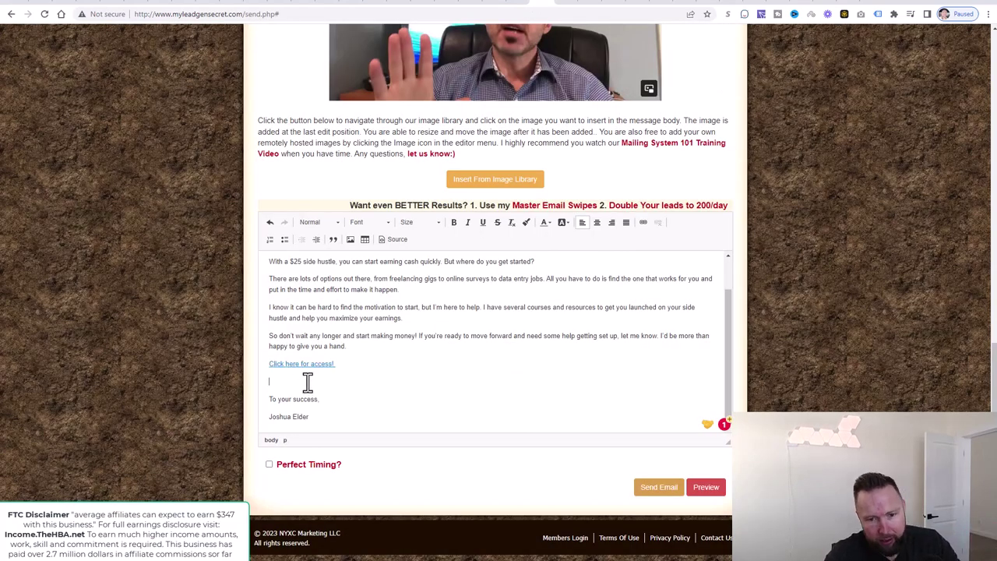
scroll(308, 382, "up", 5)
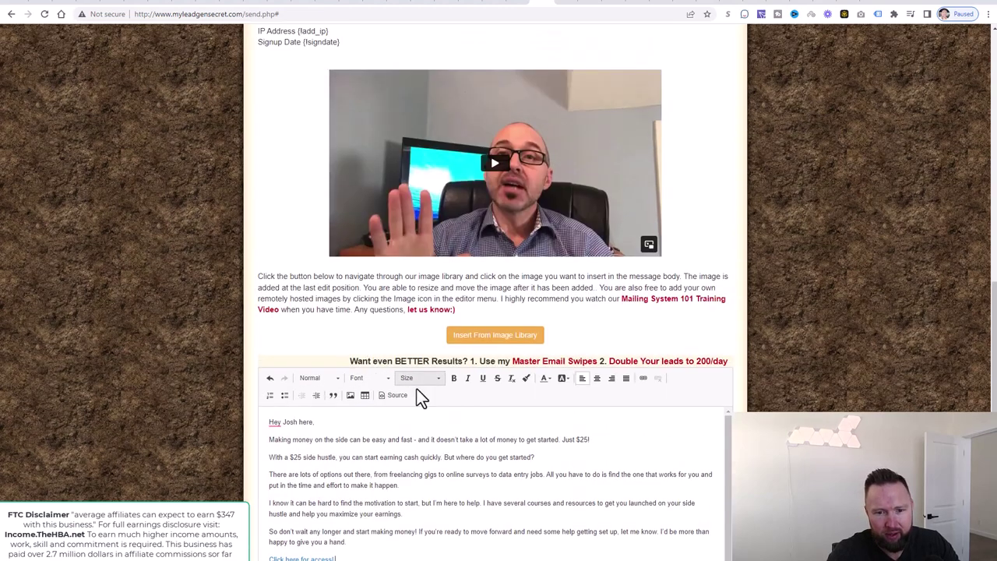
scroll(537, 430, "down", 2)
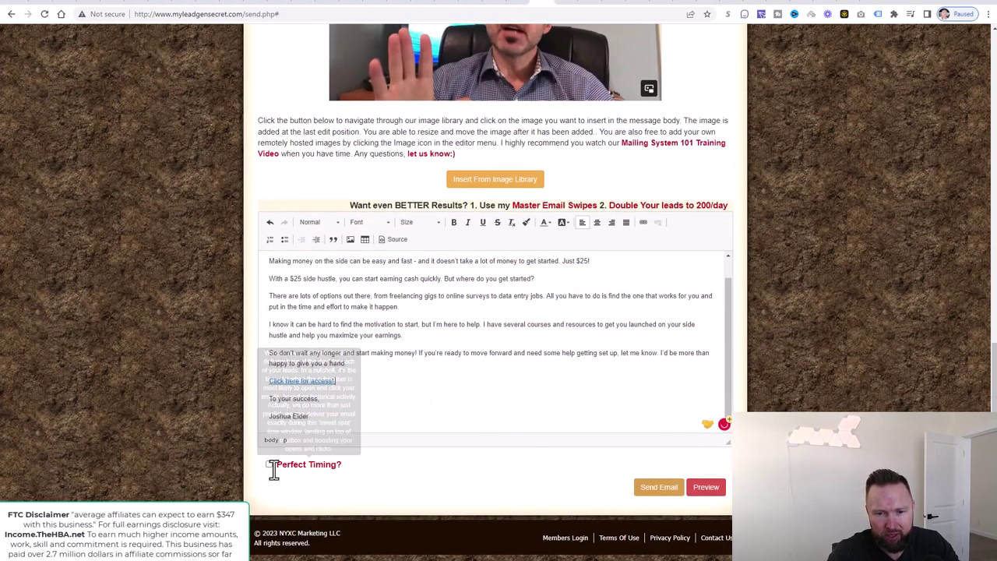
left_click(659, 488)
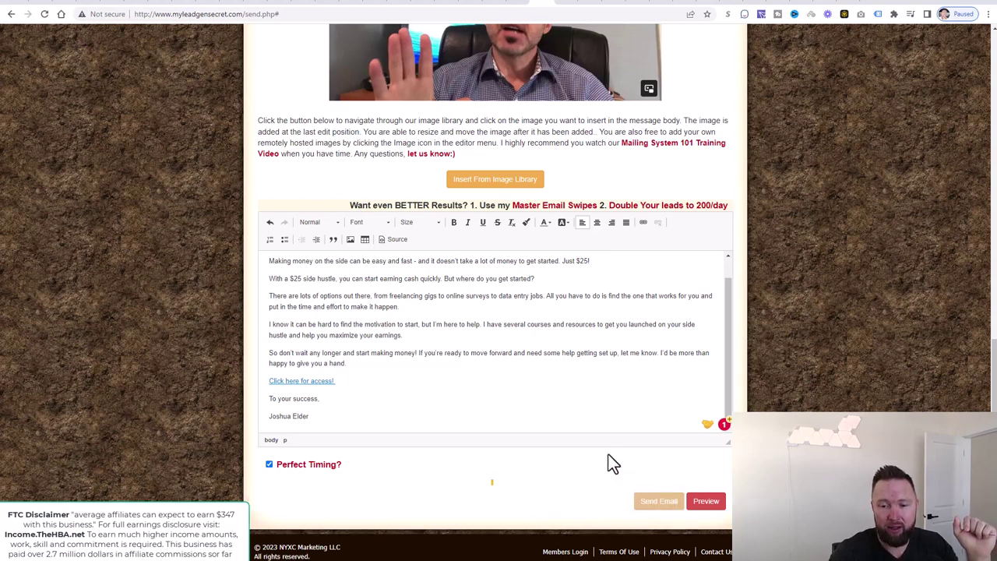